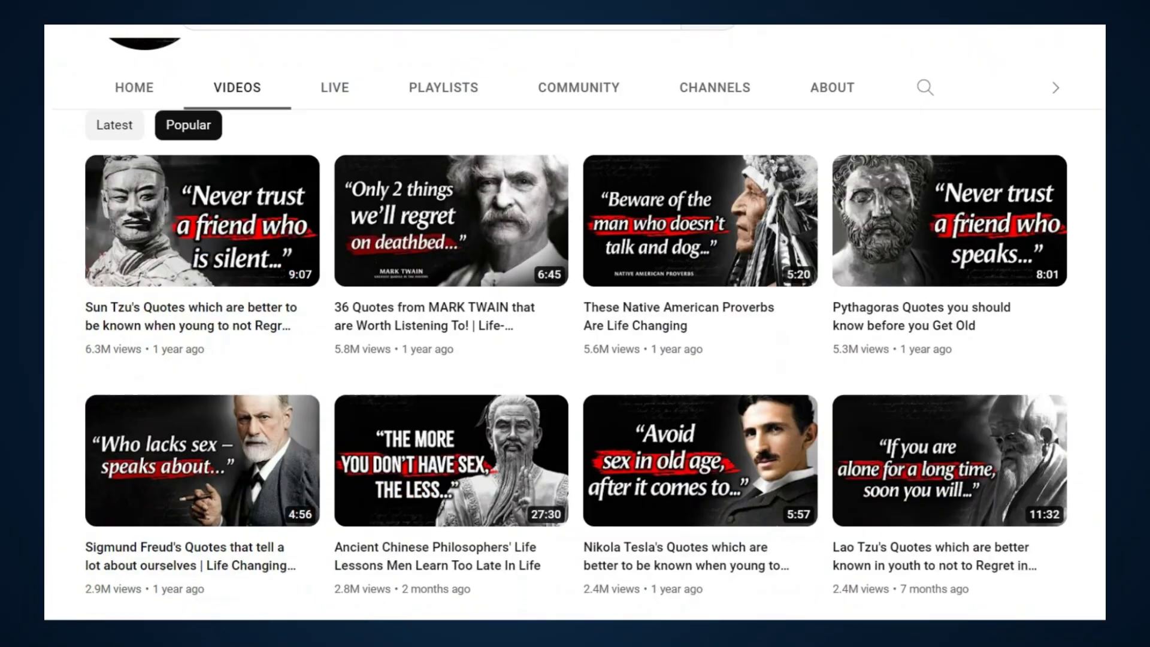
Scroll through the popular quotes channel's Videos tab to browse its videos for inspiration.
scroll(575, 347, "down", 10)
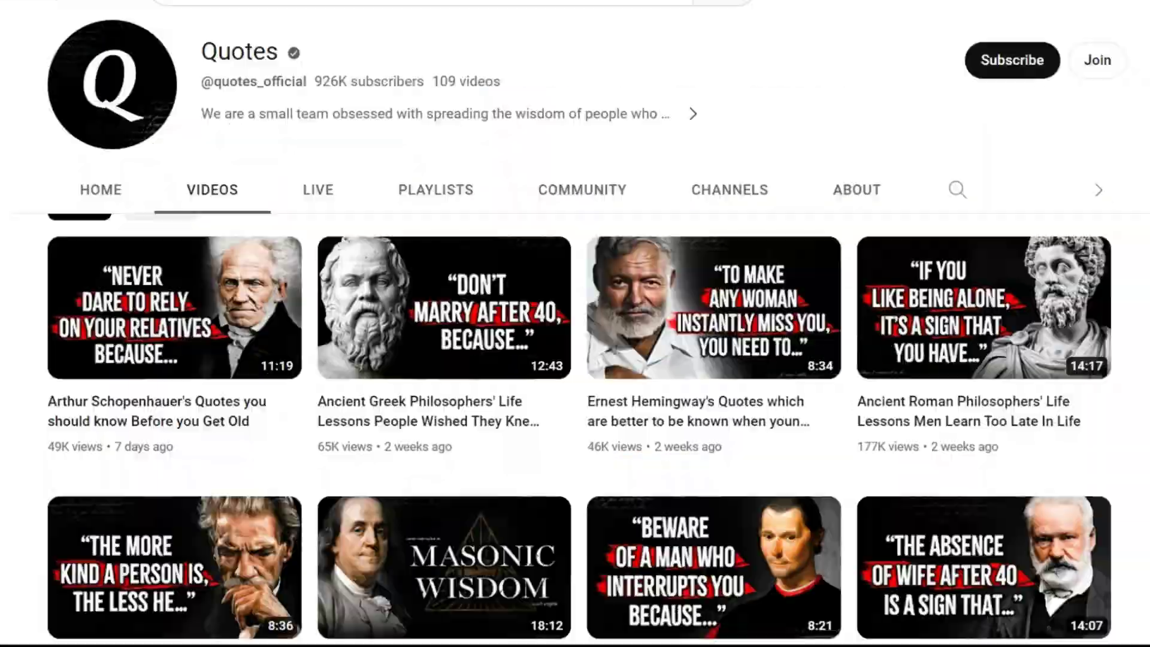
scroll(575, 359, "down", 20)
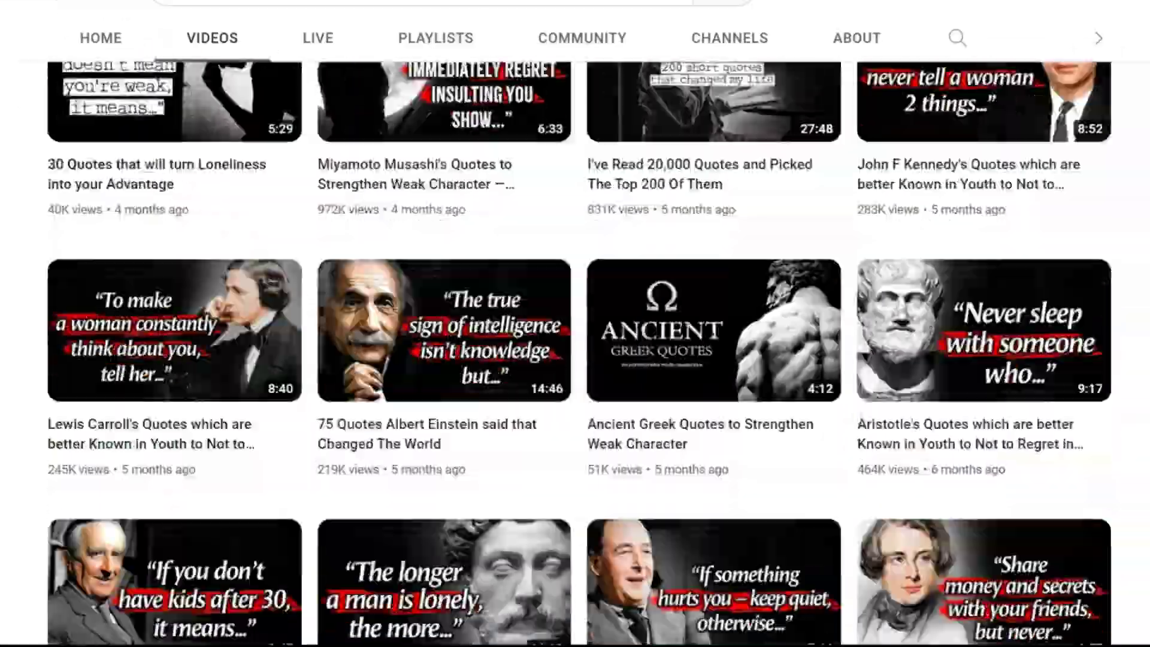
scroll(575, 359, "down", 15)
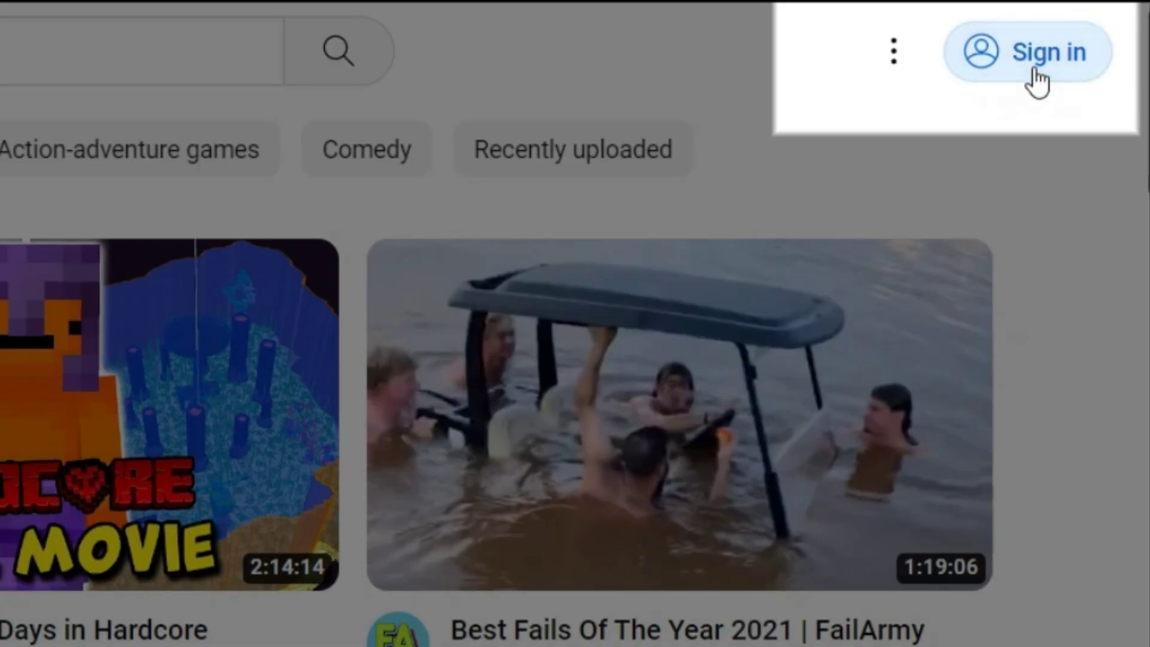
Sign in to YouTube and create a channel named 'new channel'.
left_click(1090, 35)
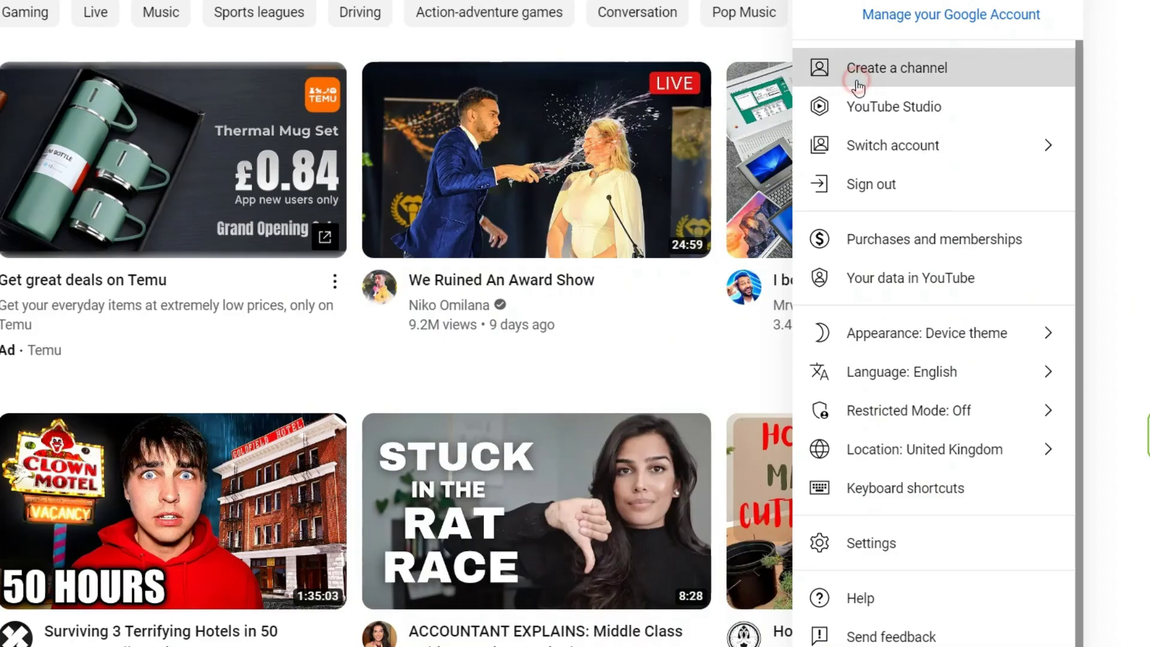
left_click(858, 88)
type("new channel")
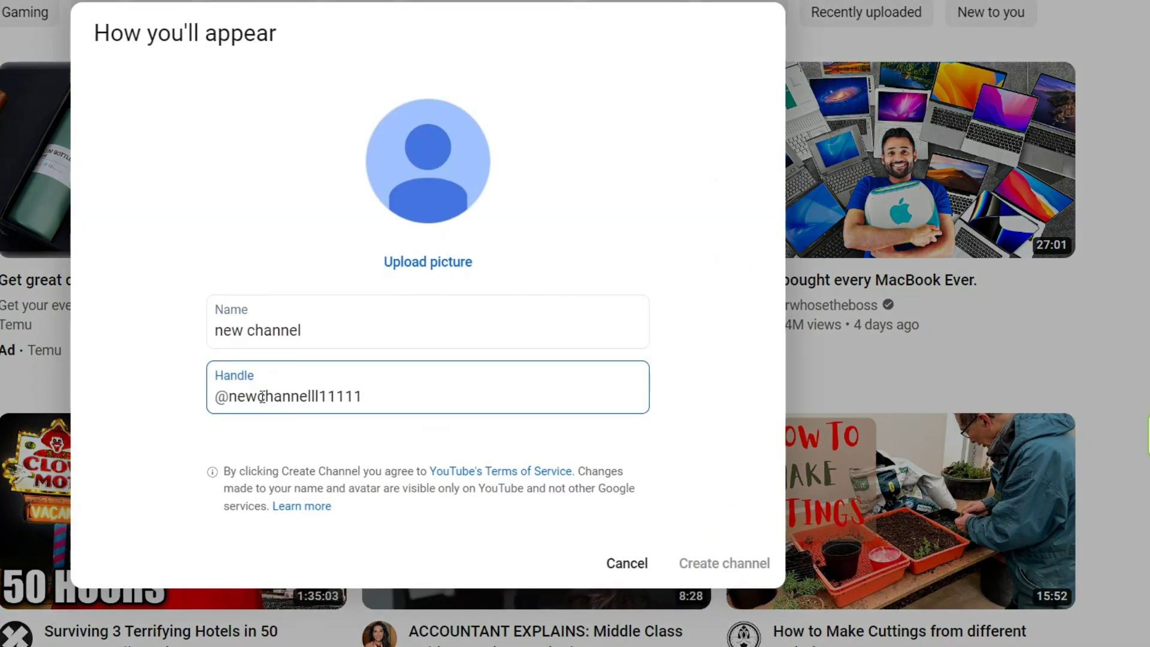
left_click(717, 568)
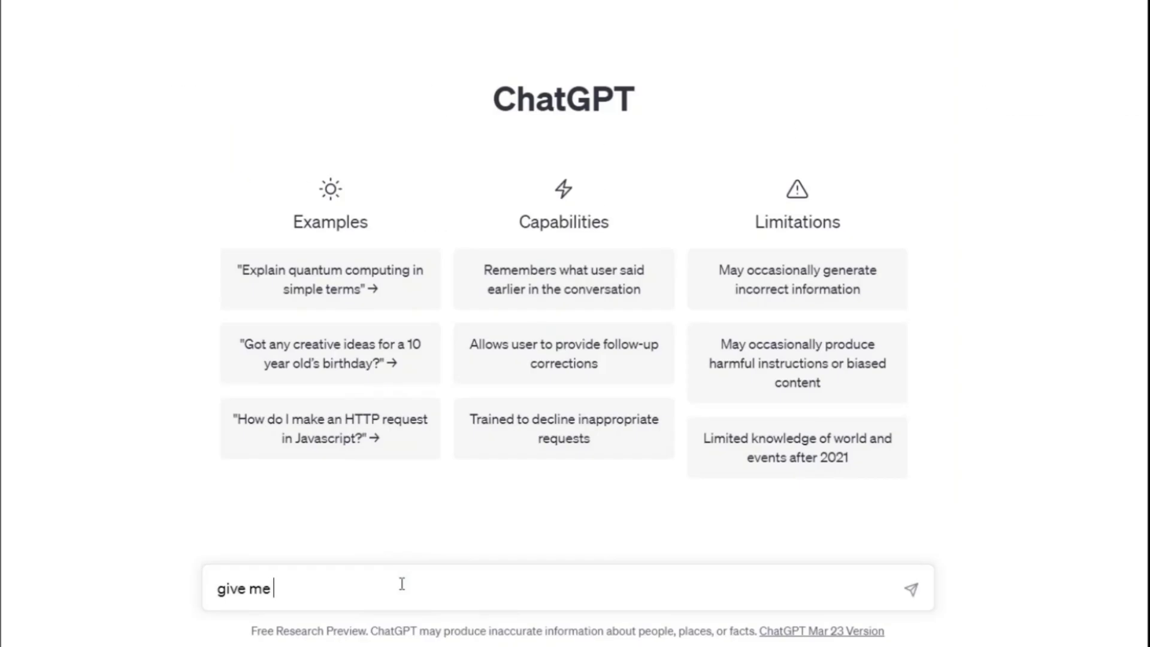
Ask ChatGPT for 60 quotes-and-life-lessons channel name ideas and select 'Life Ladder'.
type("60 name idea for a youtube channel that is about quote")
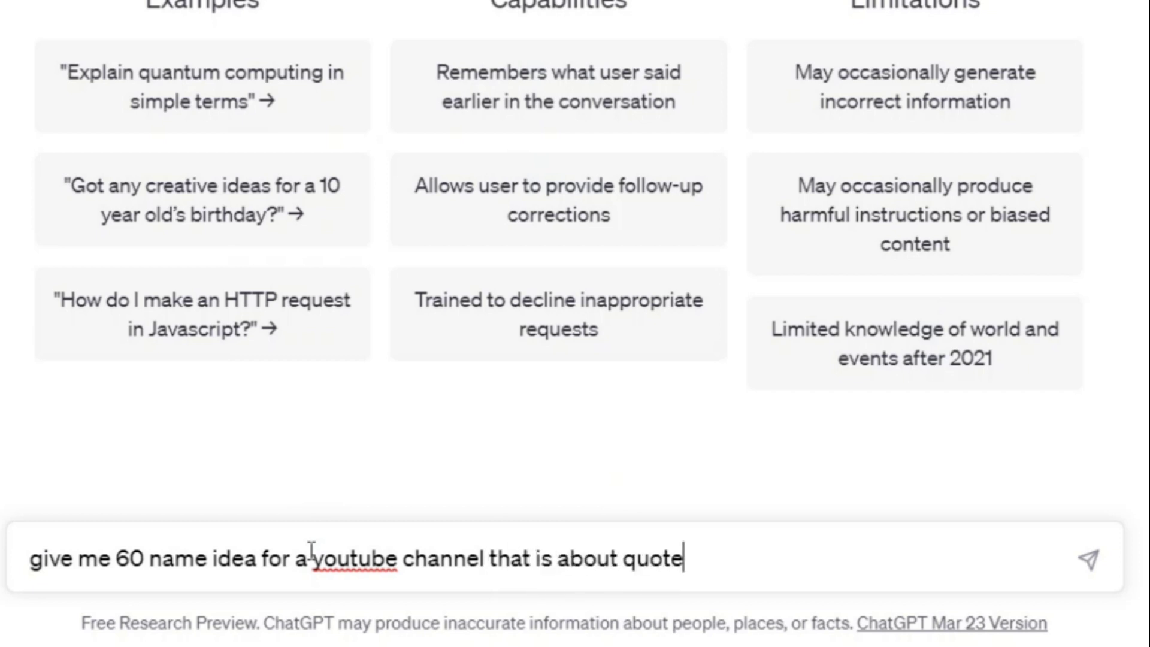
type("s.")
key("Return")
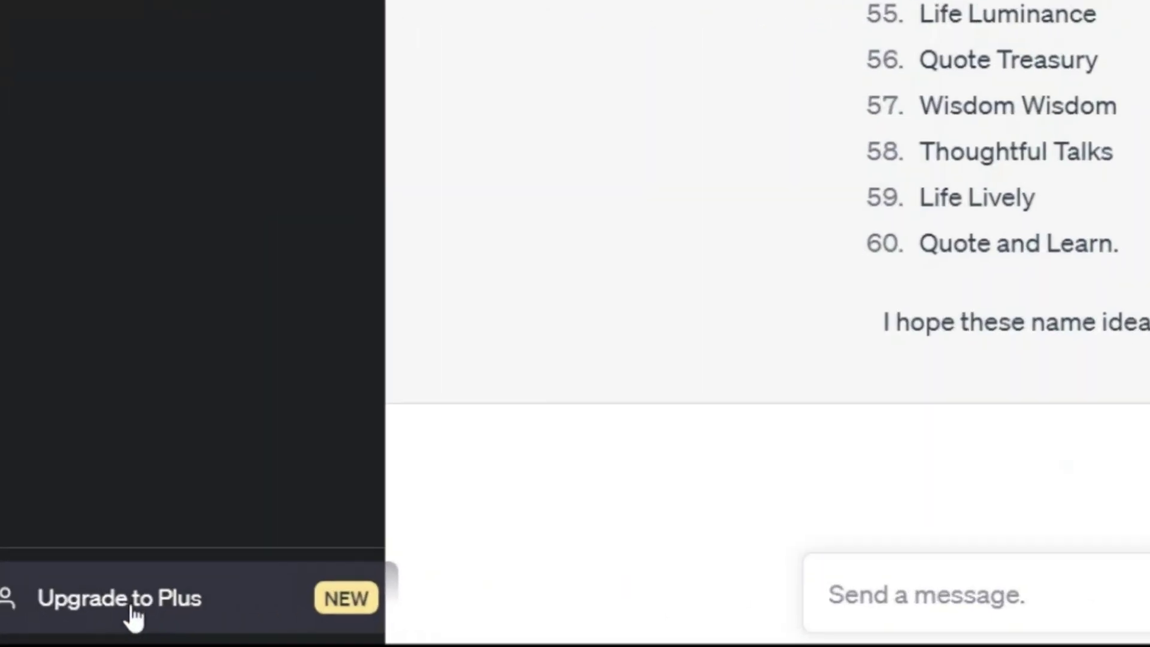
left_click(129, 616)
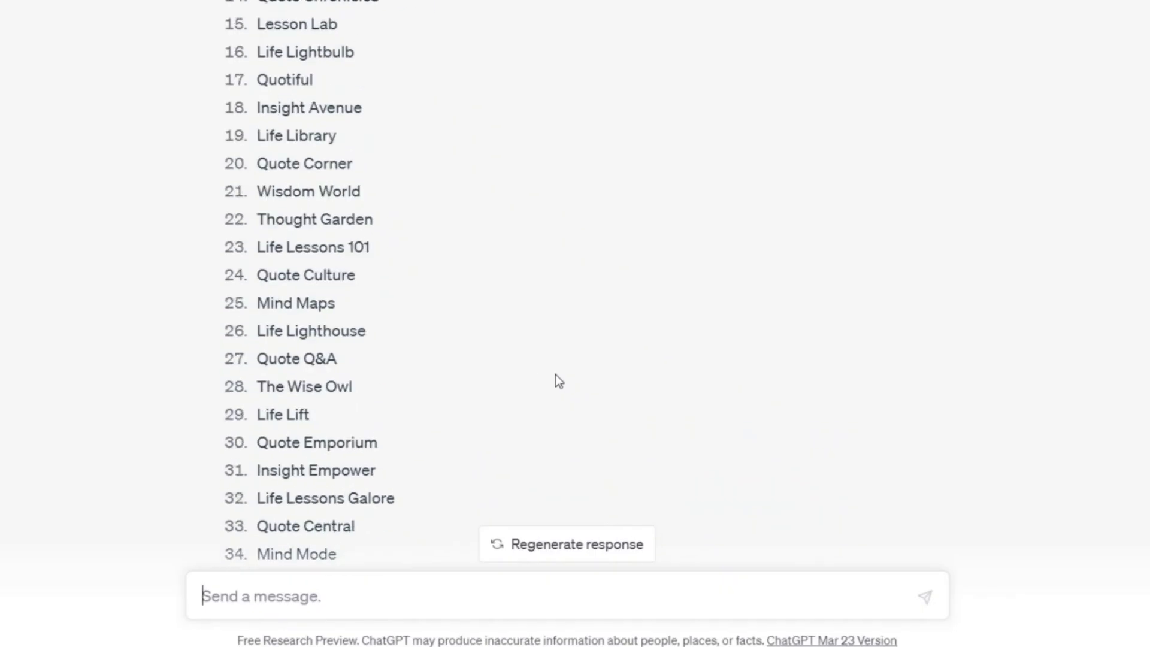
scroll(555, 375, "up", 8)
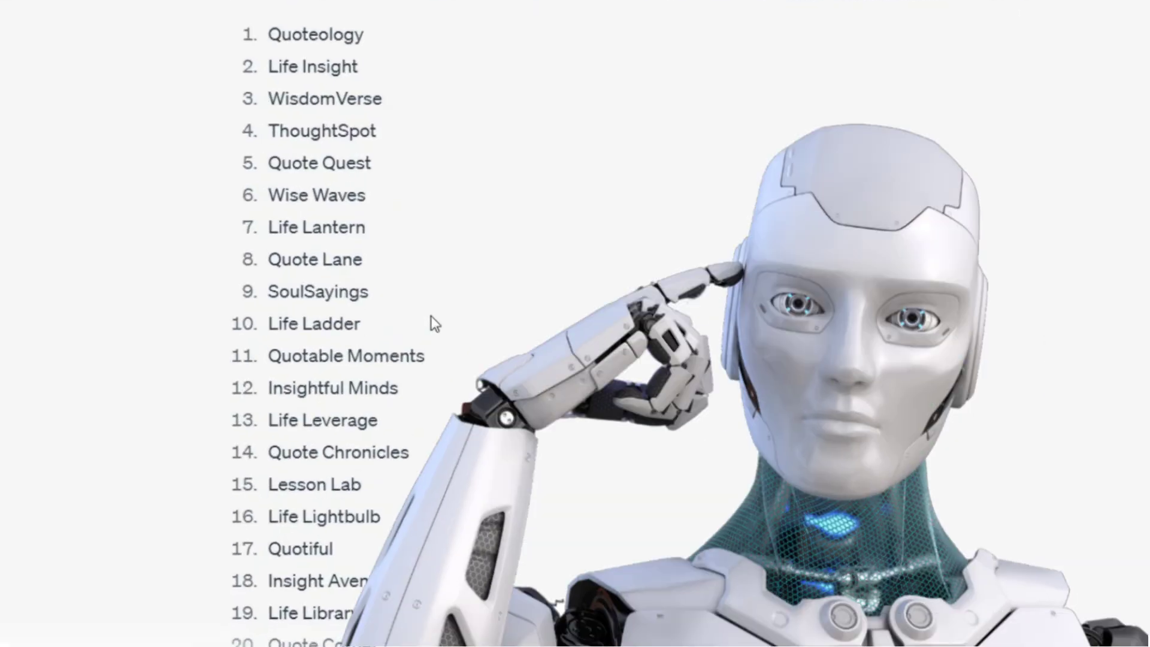
triple_click(302, 378)
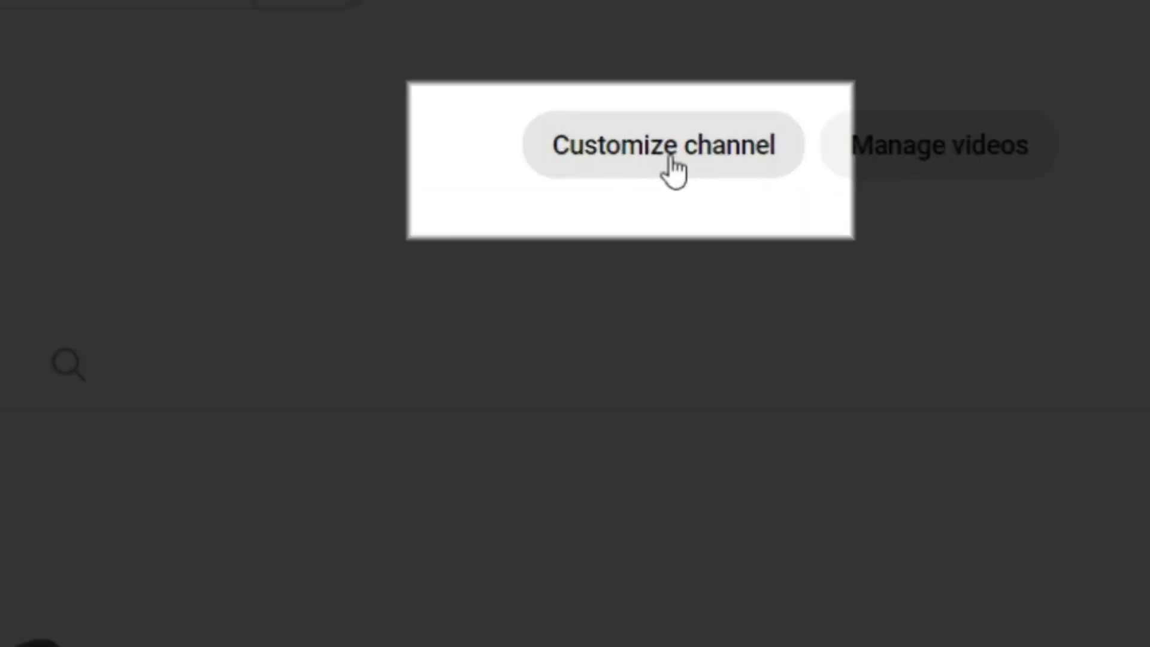
In Basic info, set the channel name and handle to Life Ladder.
left_click(916, 111)
left_click(351, 132)
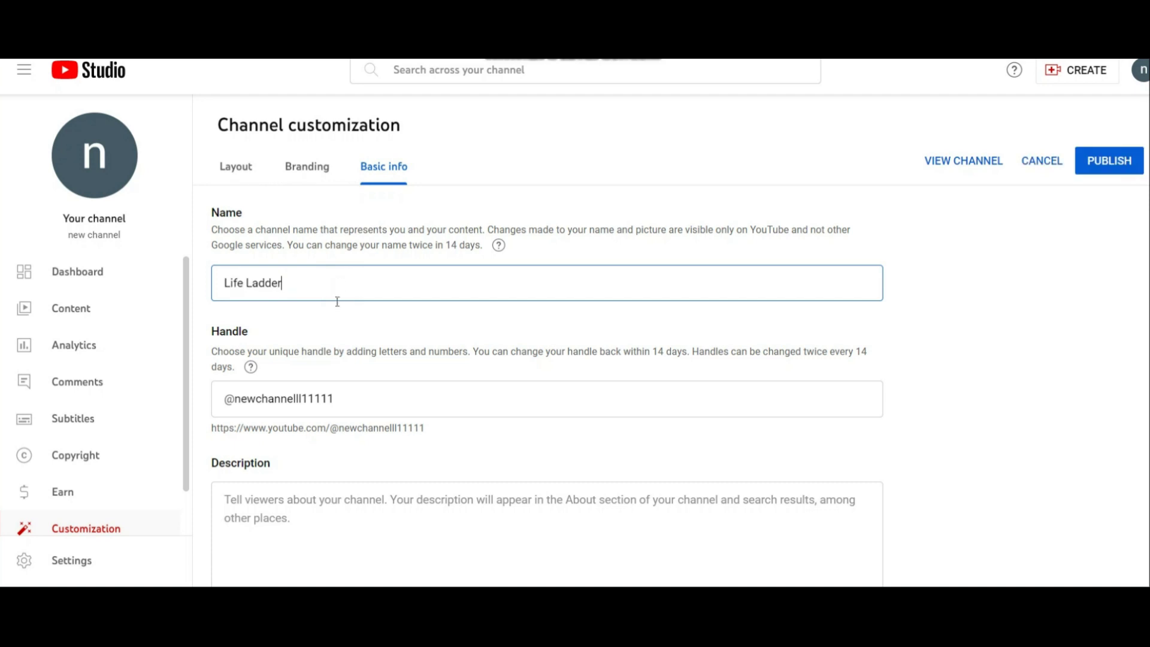
scroll(338, 394, "down", 4)
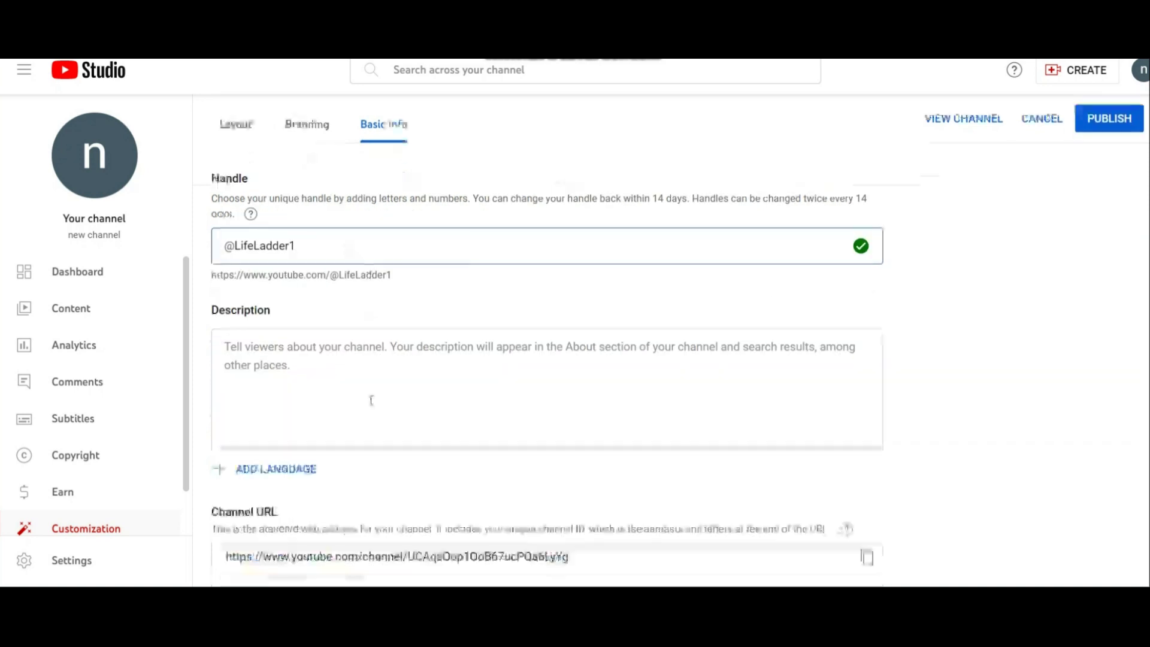
scroll(445, 352, "down", 1)
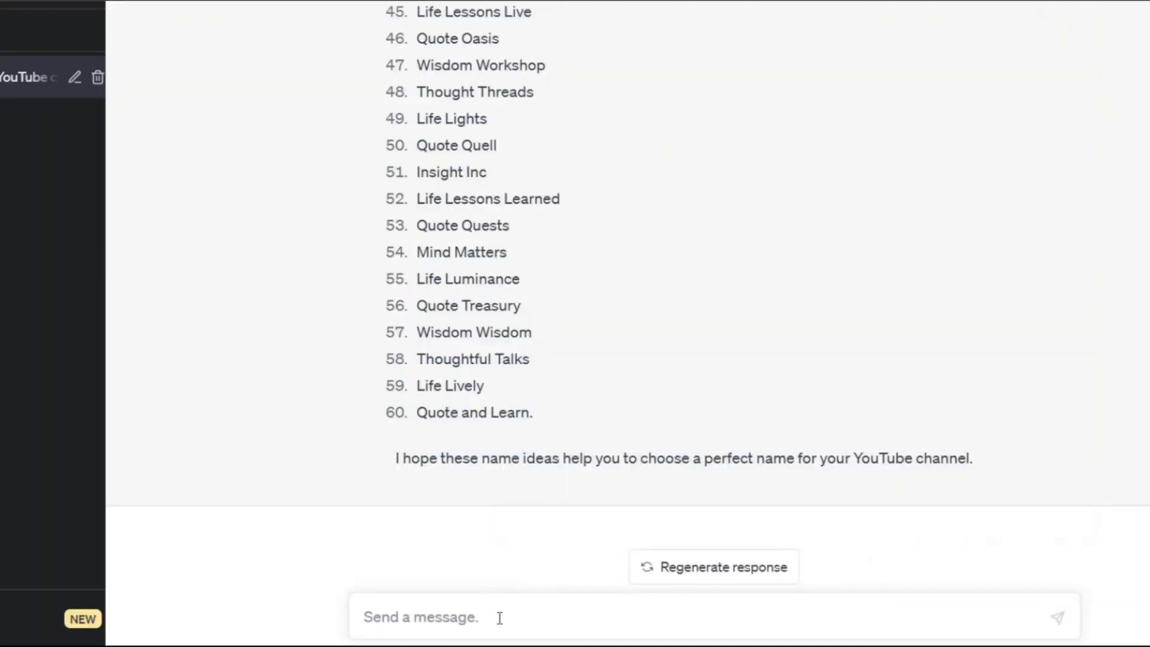
Ask ChatGPT for a short description of a quotes and life lessons YouTube channel.
left_click(499, 618)
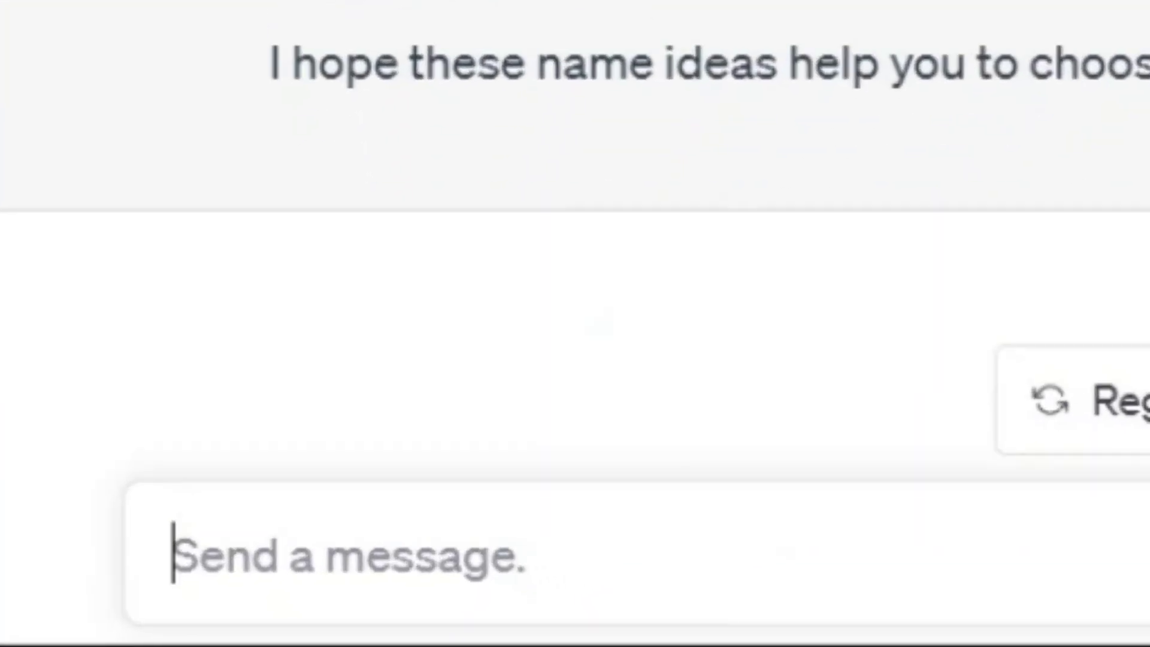
type("write a short description for the youtube ch")
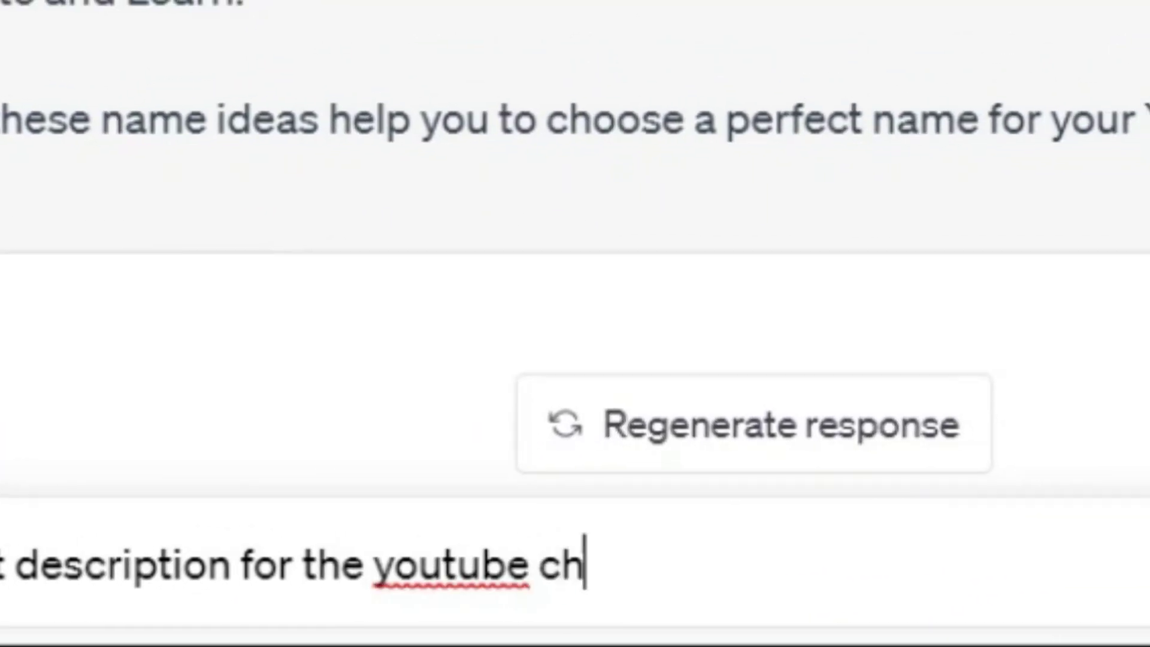
type("annel about quotes and life lessons")
key("Return")
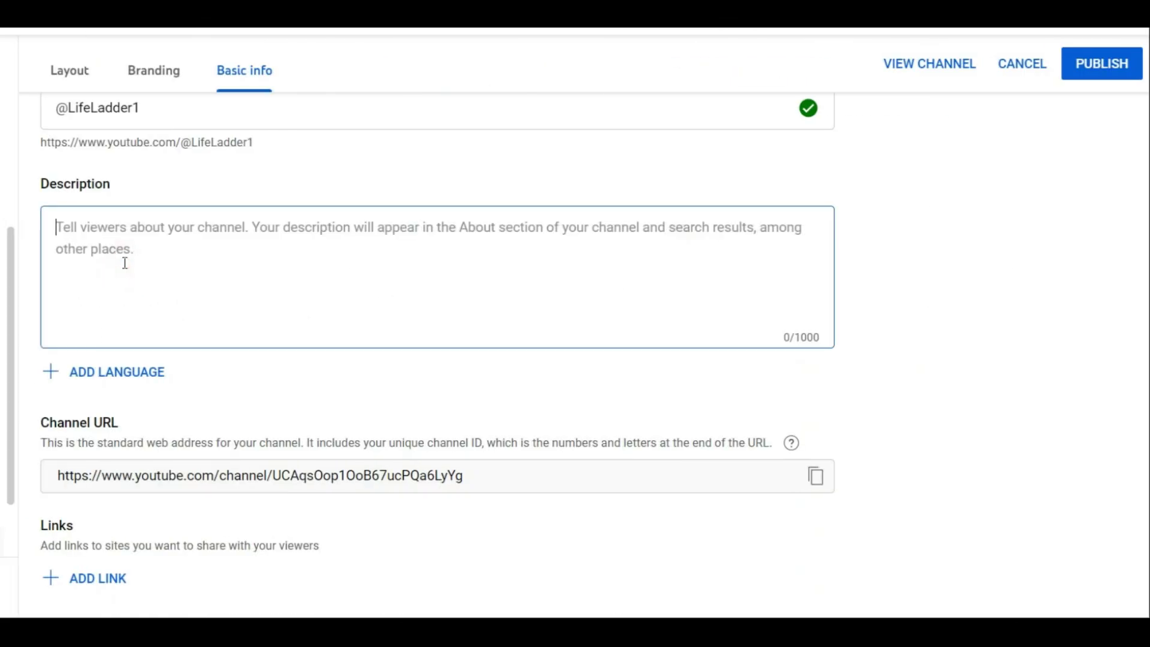
Paste the ChatGPT description into the Description box and publish the channel details.
type("Welcome to our channel, where we believe in the power of words to inspire, motivate and enlighten. We bring you the best quotes and life lessons from renowned thinkers, writers, and leaders to help you navigate life's challenges and find meaning in everyday moments. Our content covers a wide range of topics including personal growth, relationships, success, happiness, and more. Our goal is to provide you with practical wisdom and insights that you can apply to your own life, and to create a community of like-minded individuals who are committed to personal development and lifelong learning. Join us on this journey of self-discovery and let's explore the limitless possibilities that life has to offer!")
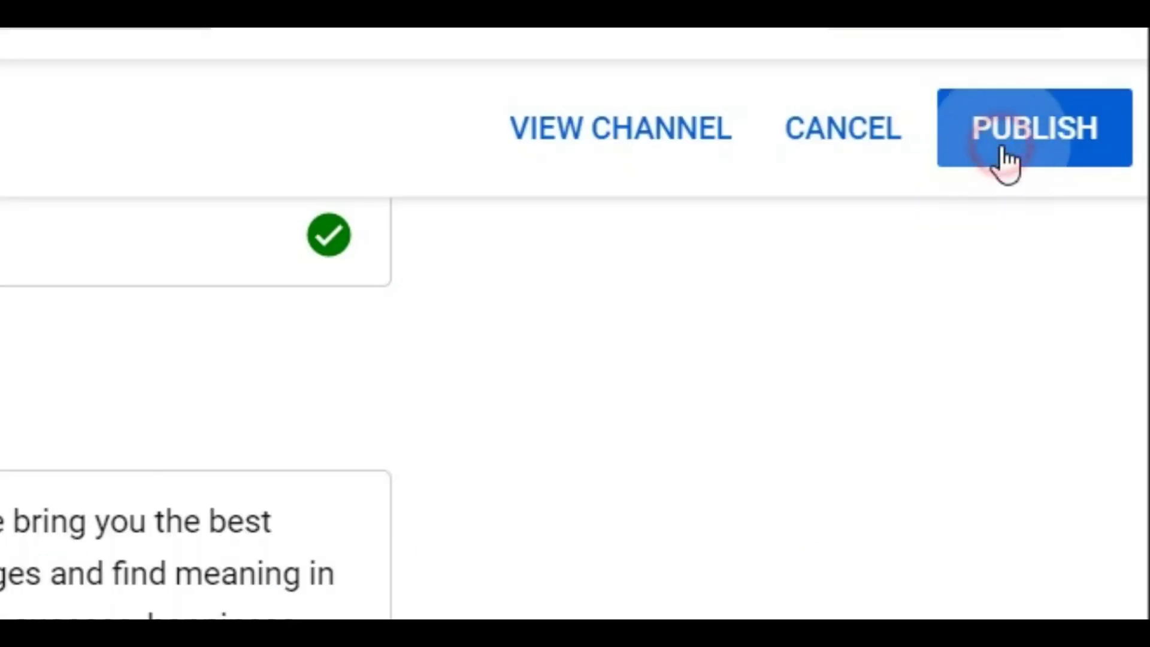
left_click(1101, 63)
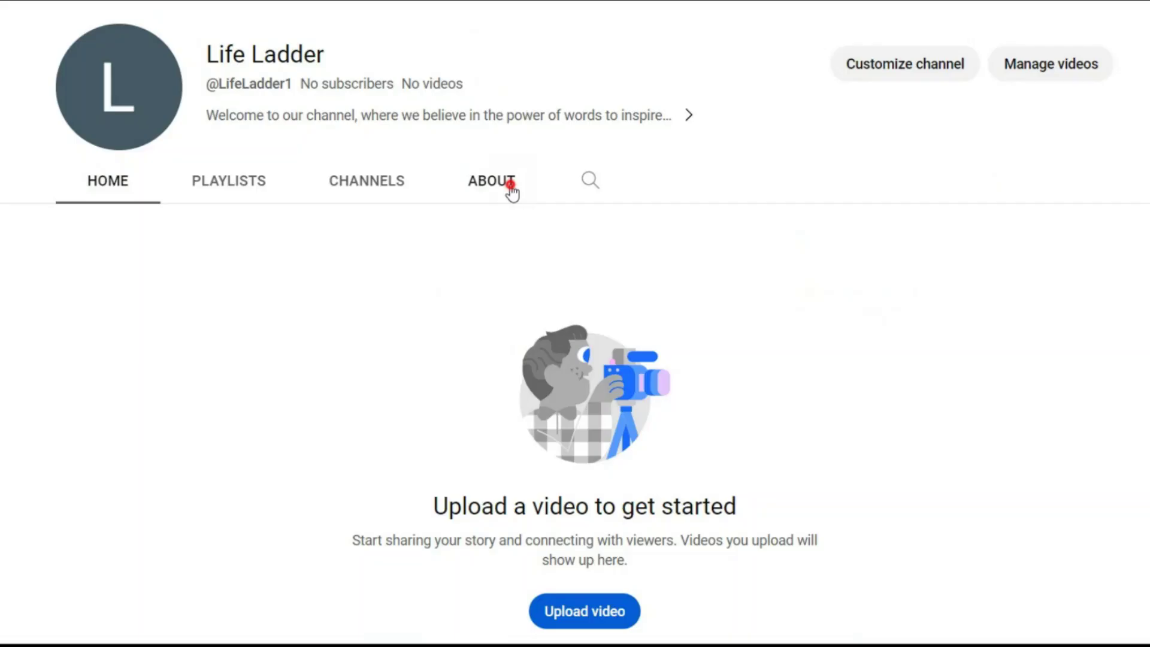
left_click(515, 187)
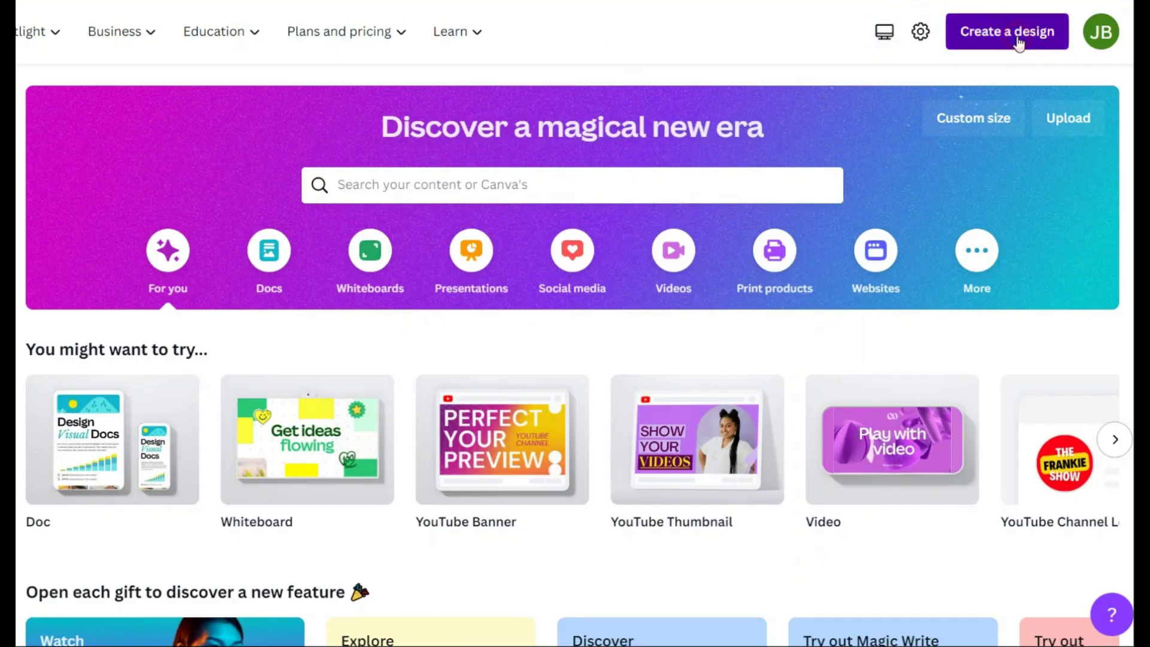
Create a blank YouTube Channel Logo design in Canva.
left_click(1018, 42)
type("youtube channel ")
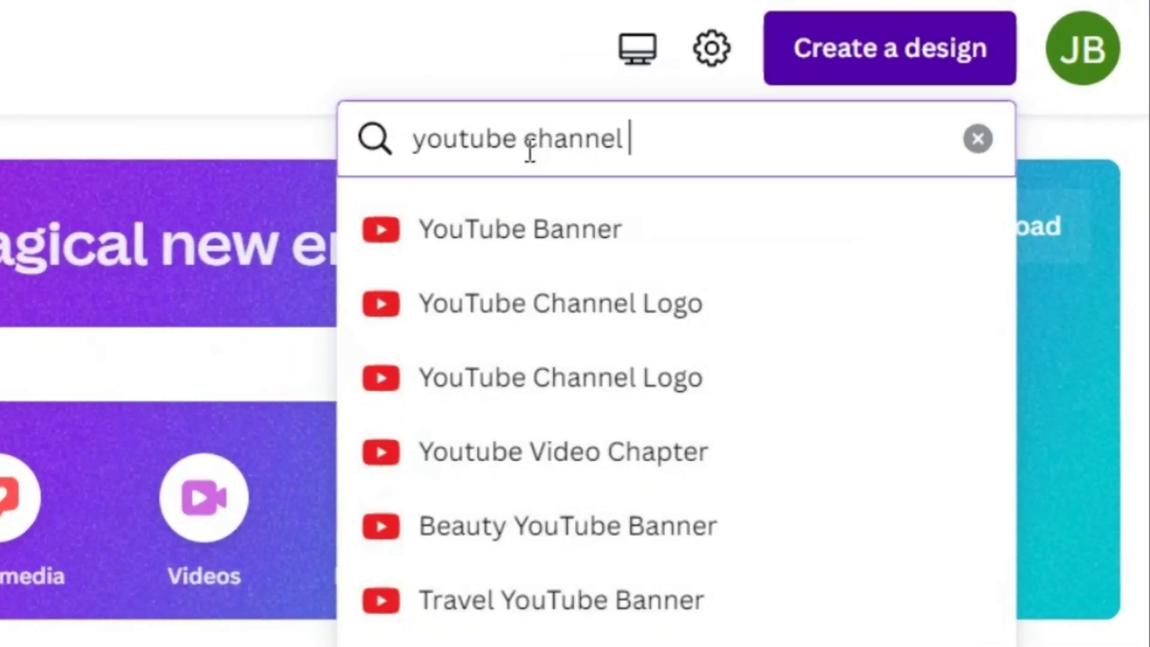
type("logo")
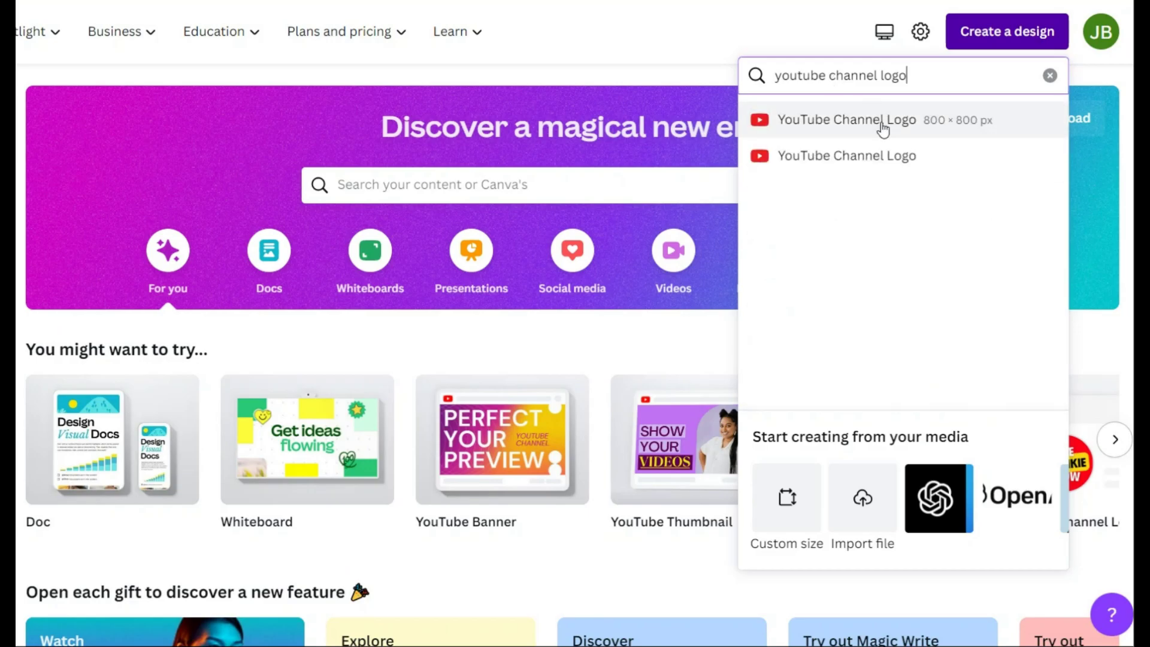
left_click(882, 123)
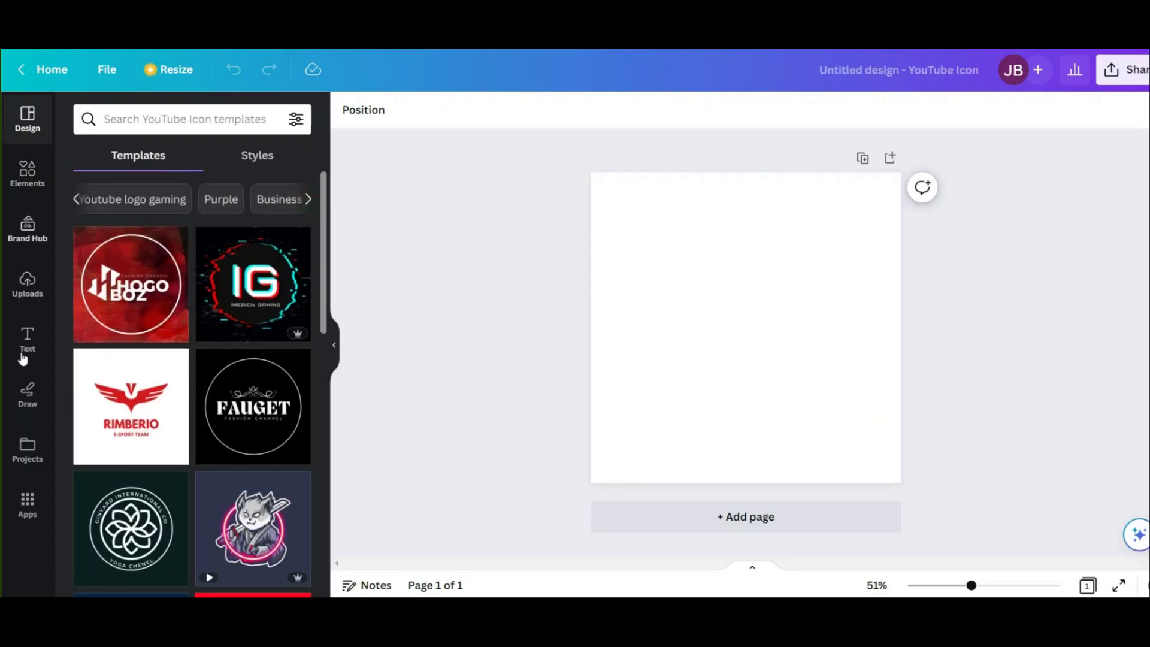
Generate a 'Life Ladder' ladder image with Text to Image and place it on the logo.
left_click(27, 503)
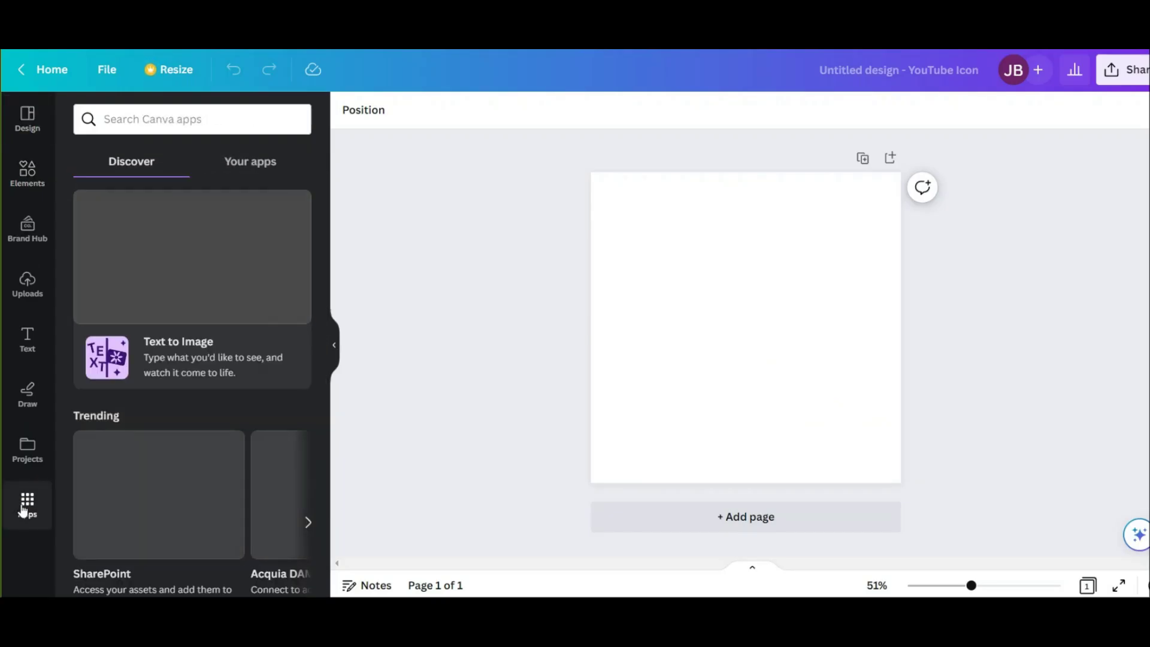
left_click(190, 350)
left_click(95, 193)
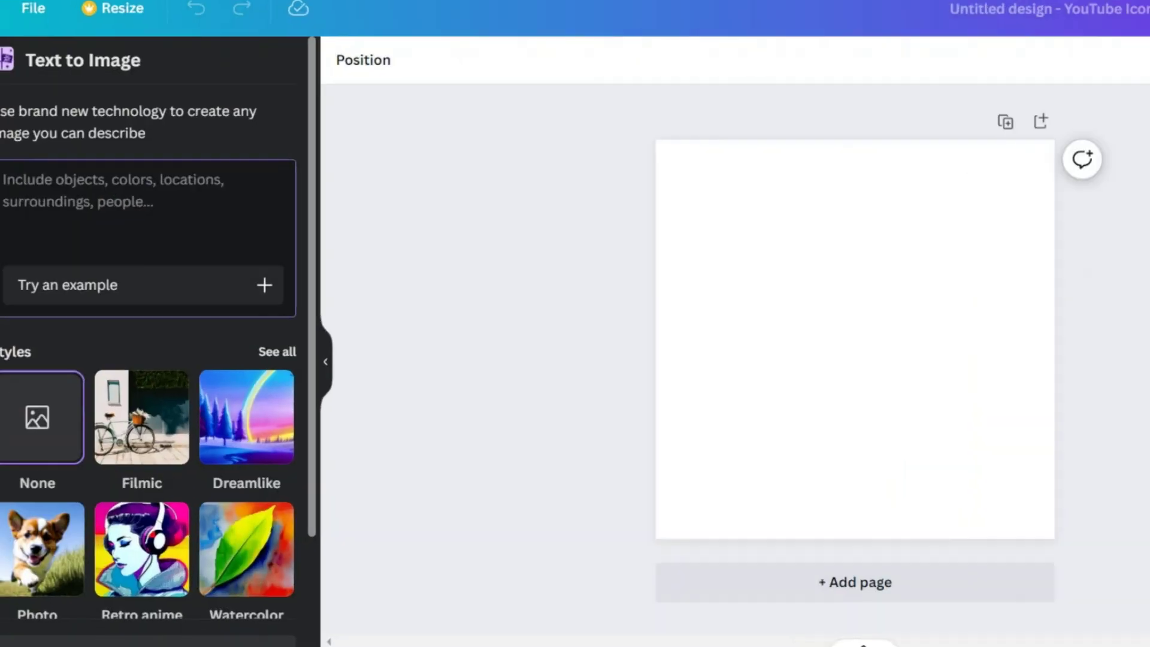
type("an image describe")
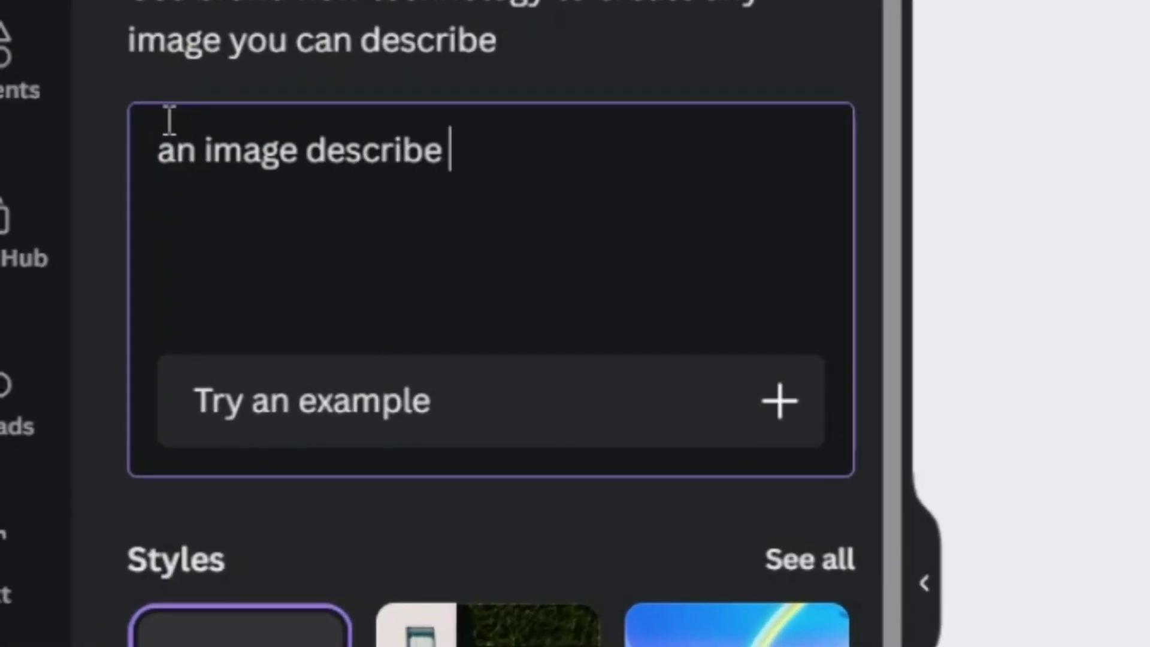
type(" \"Life L")
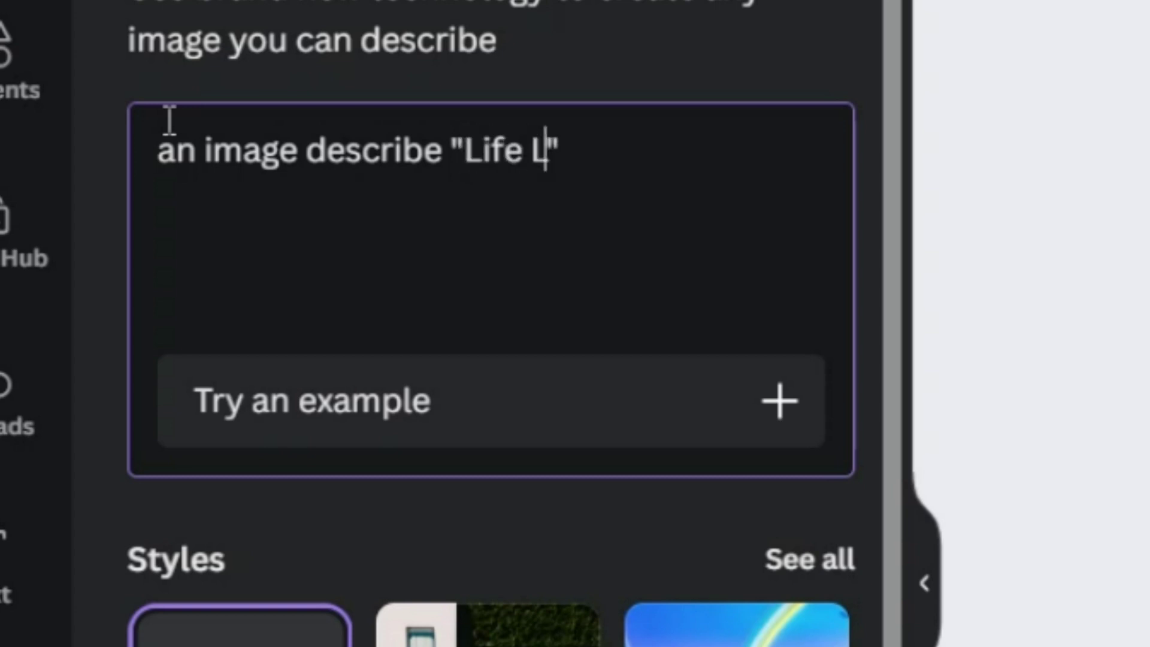
type("adder")
key("Return")
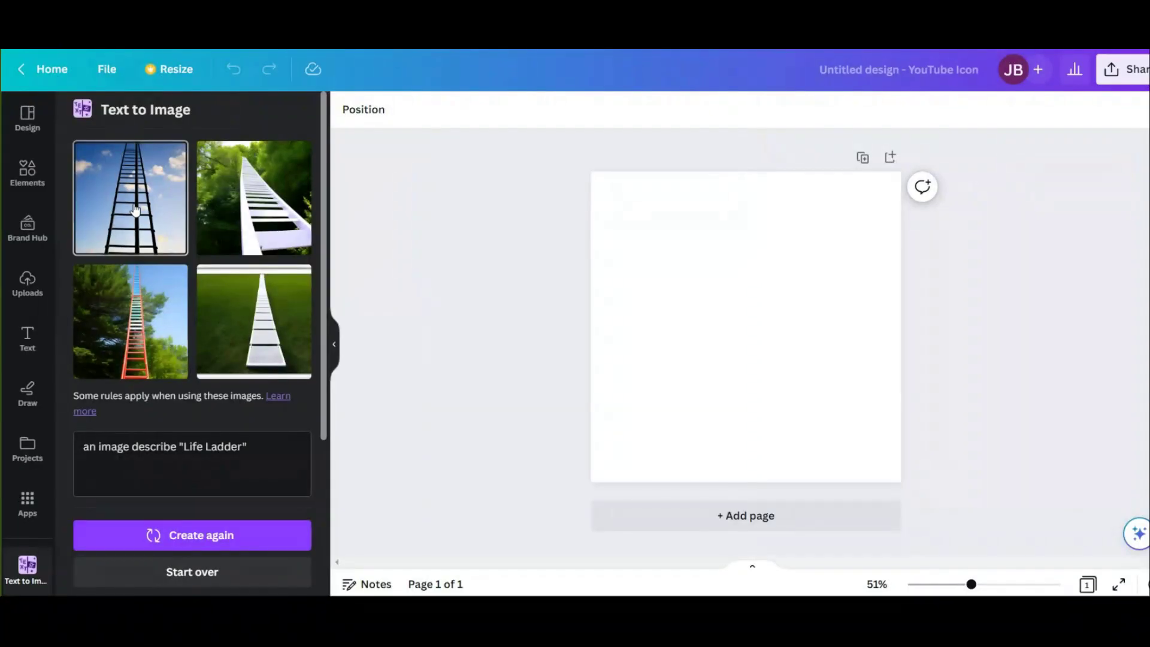
left_click(135, 210)
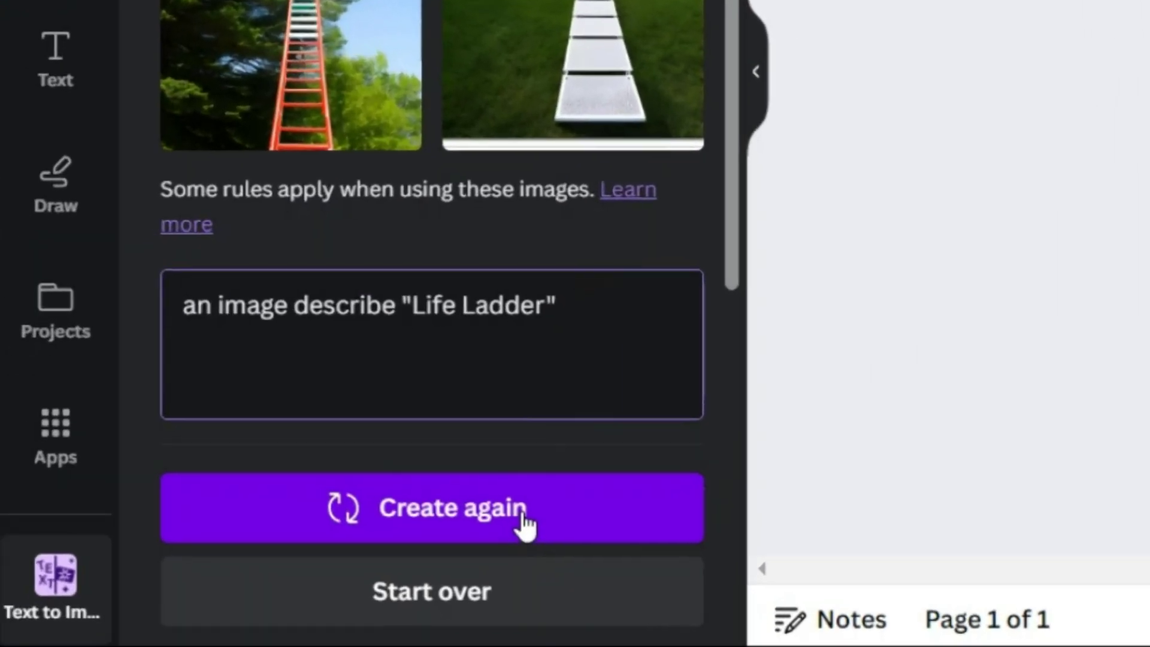
left_click(231, 539)
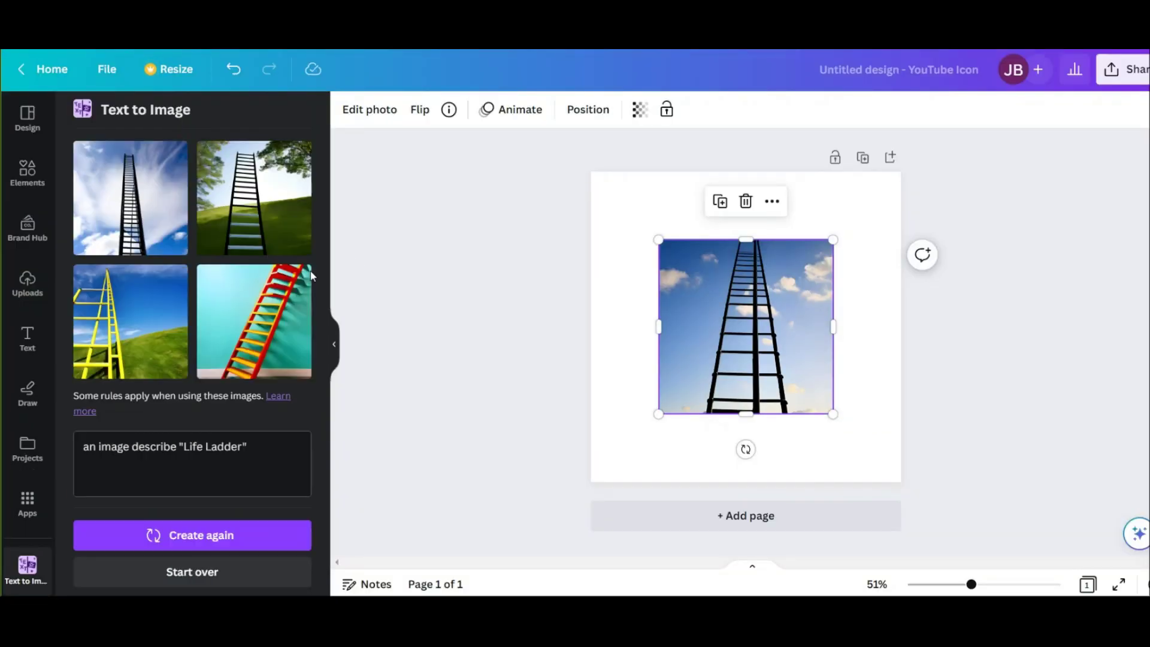
left_click(135, 209)
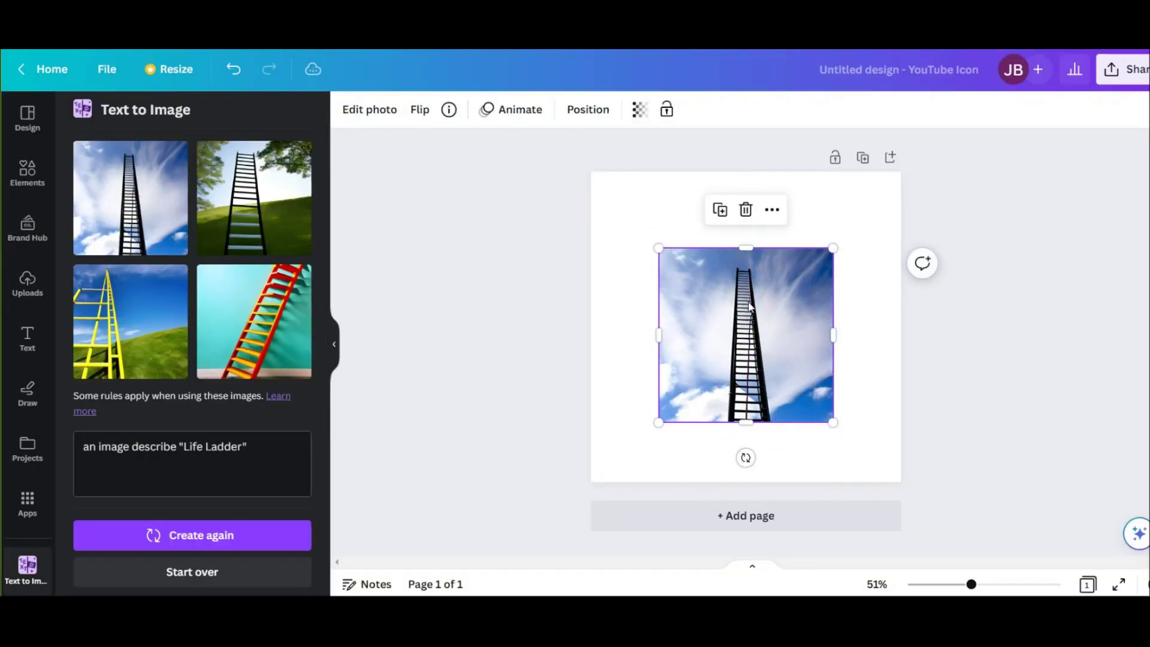
left_click(476, 319)
Put the ladder photo into a circle frame, enlarged and centred on the page.
left_click(27, 175)
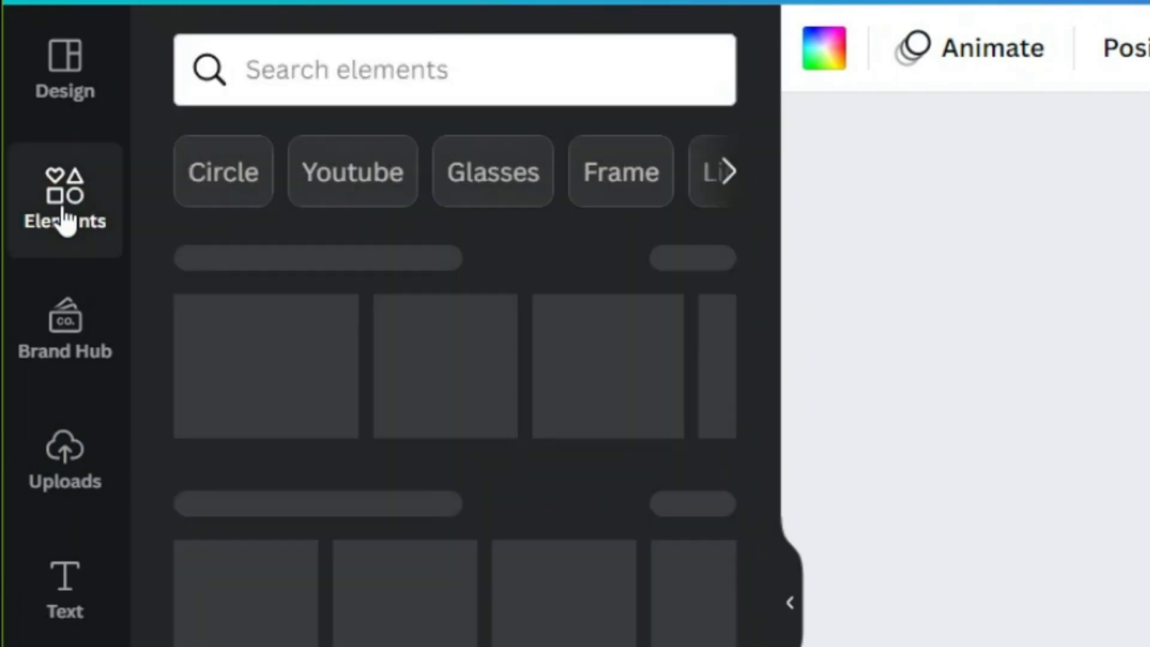
left_click(140, 118)
type("circle frame")
key("Return")
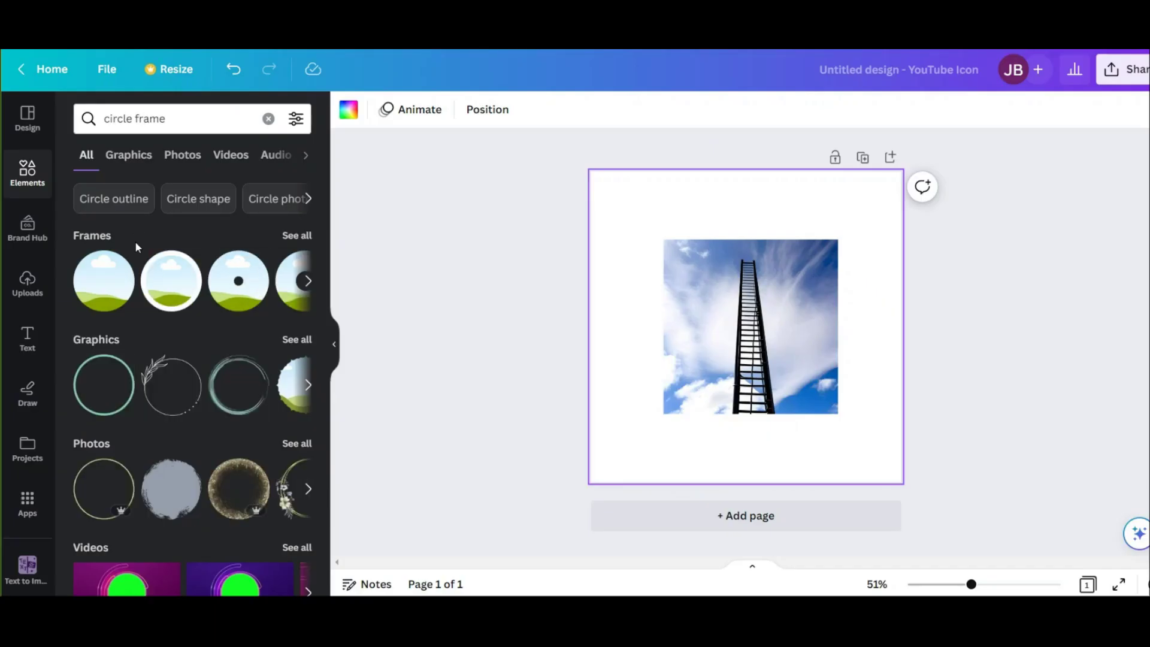
left_click_drag(755, 306, 886, 475)
left_click_drag(789, 322, 773, 298)
Download the round ladder logo image.
left_click(1119, 86)
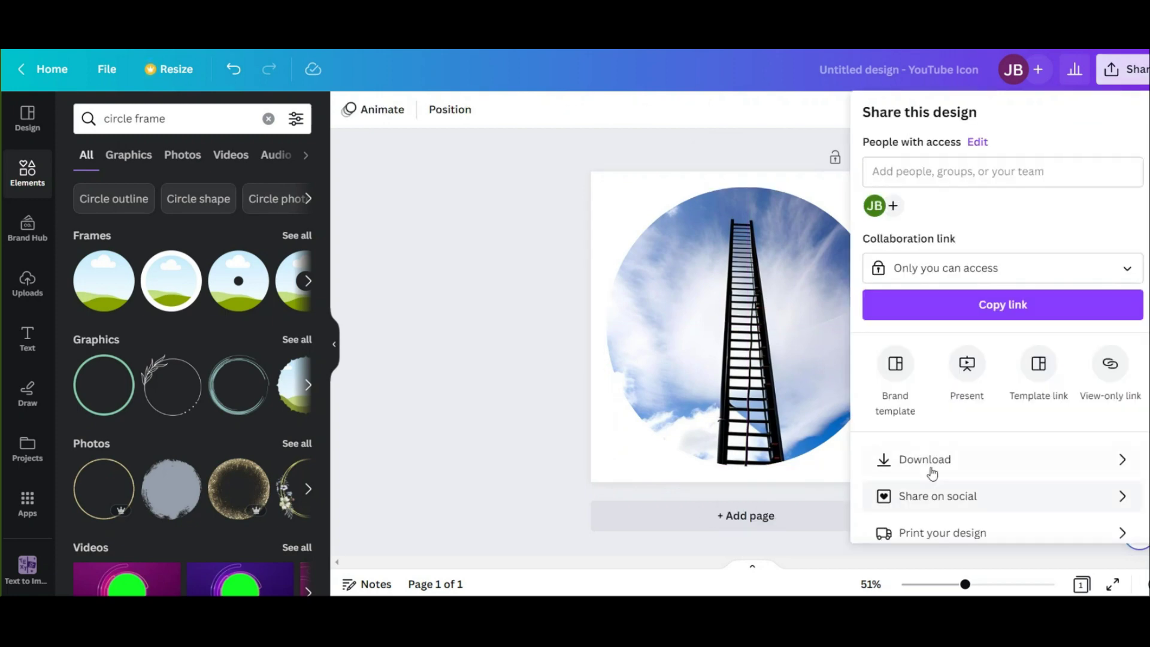
left_click(932, 470)
left_click(978, 380)
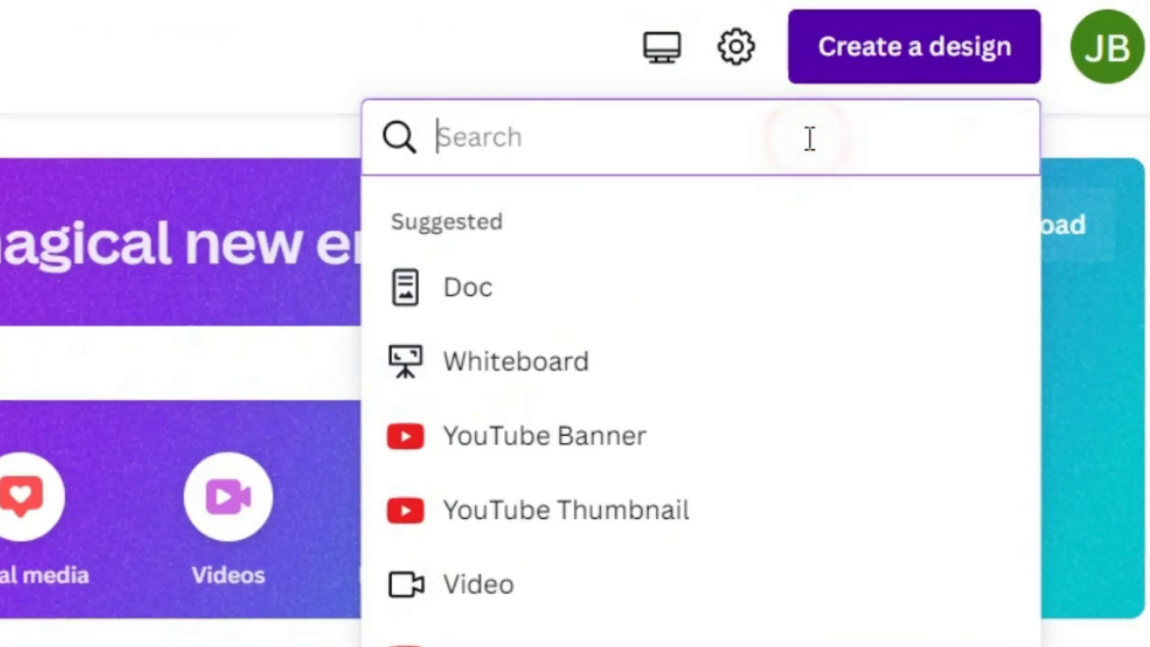
Start a new YouTube Banner design.
type("youtube banne")
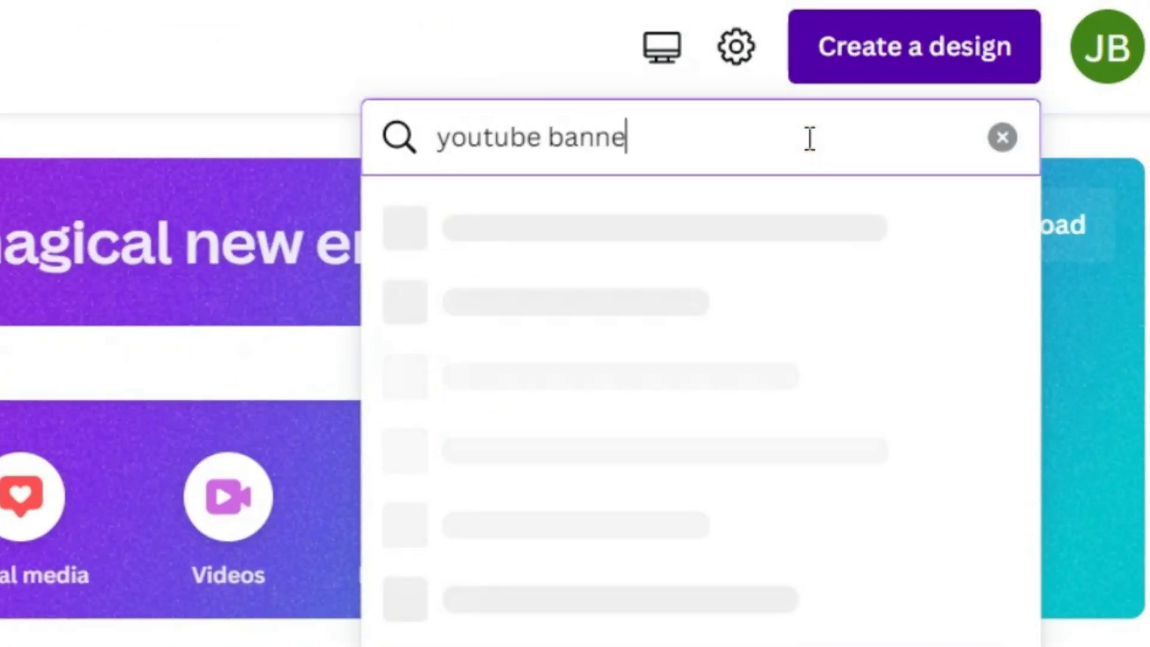
type("r")
left_click(590, 257)
scroll(320, 457, "down", 5)
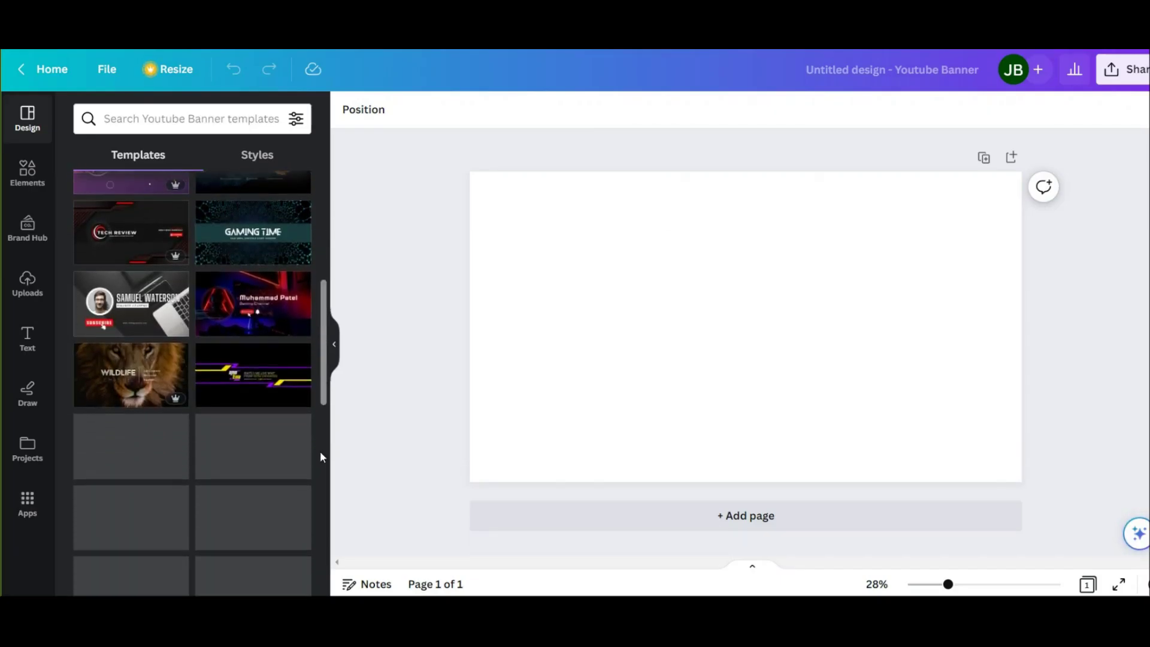
scroll(320, 457, "down", 10)
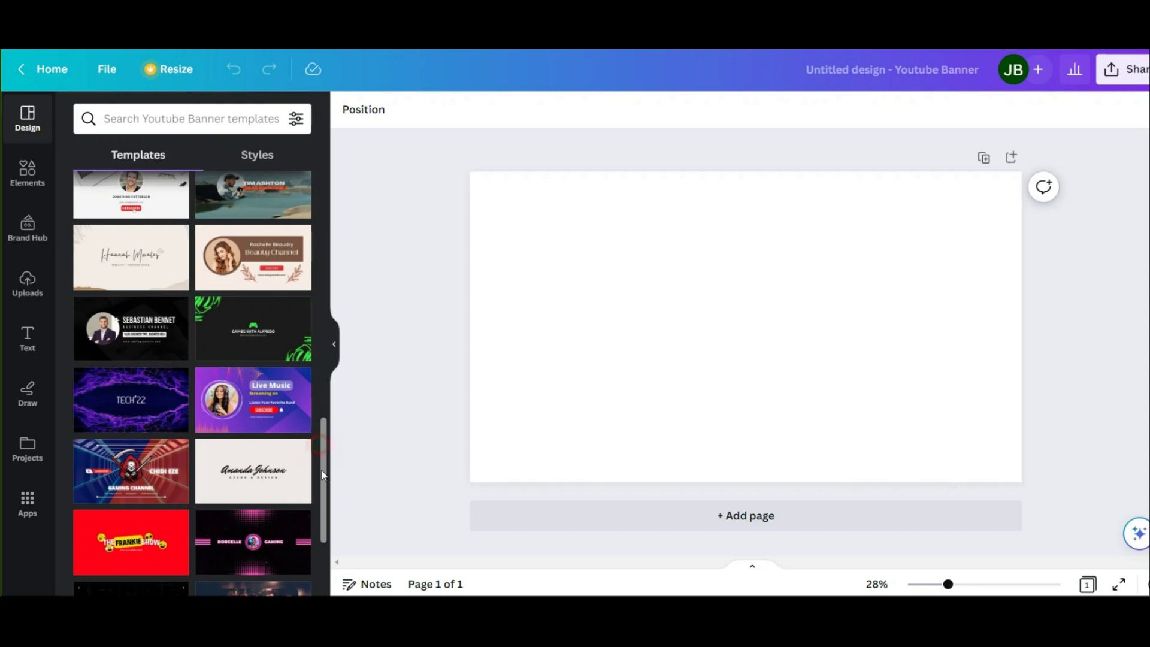
Make a dark textured 'black' photo the banner's full background.
left_click(28, 173)
left_click(146, 119)
type("black background")
left_click(120, 282)
left_click(187, 157)
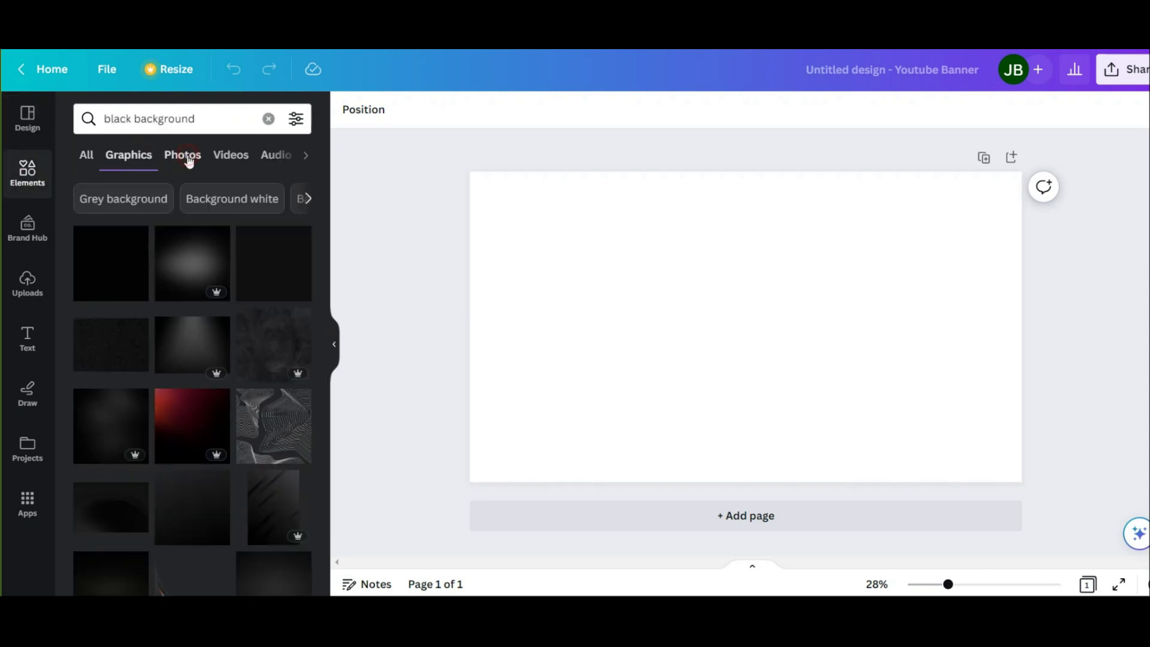
left_click(192, 359)
left_click(27, 284)
Add the uploaded round ladder logo to the banner, sized 374 by 374.
left_click(108, 308)
left_click(28, 173)
left_click_drag(868, 249, 744, 362)
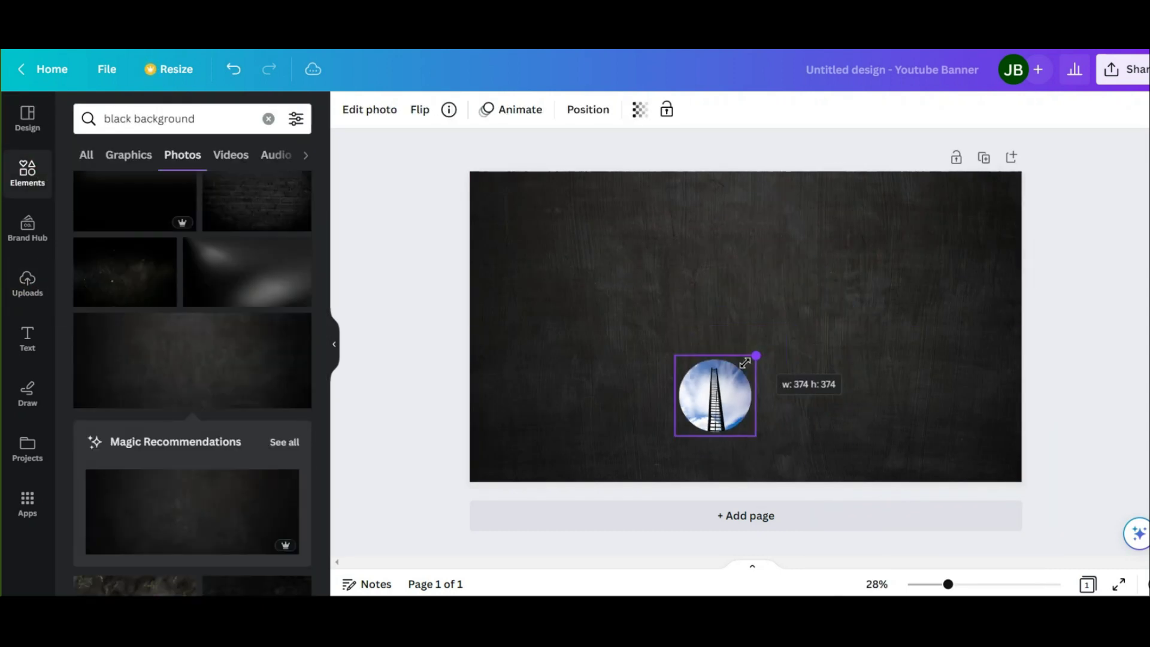
Add a SUBSCRIBE graphic resized to sit under the logo.
triple_click(237, 118)
type("subscribe")
key("Return")
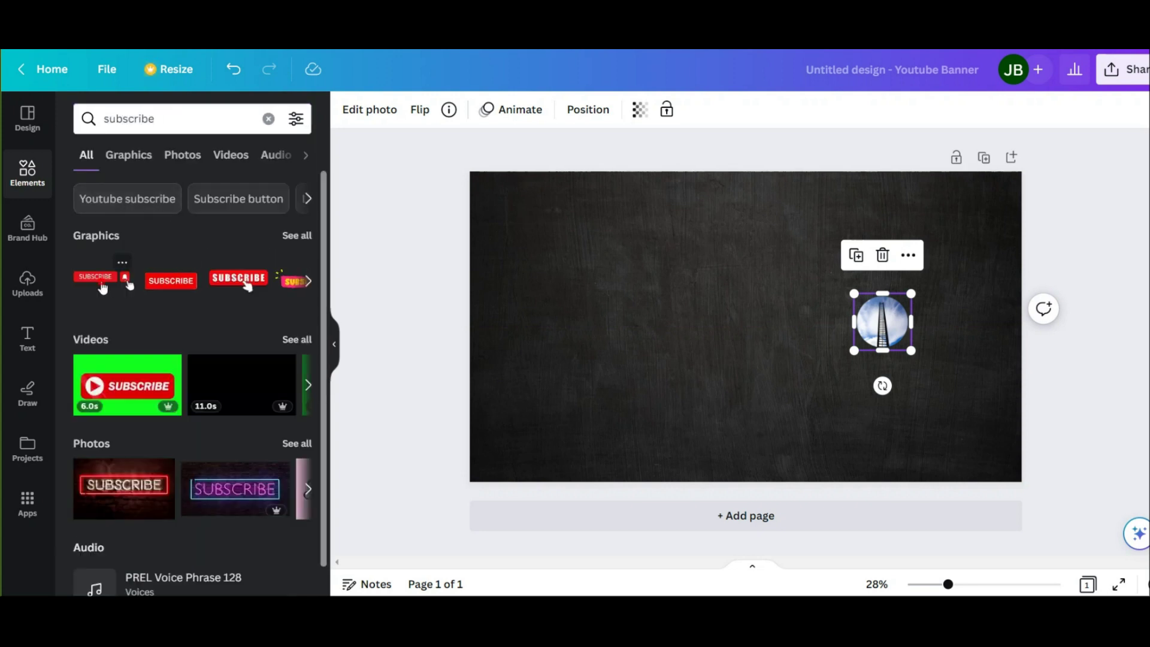
left_click(102, 278)
left_click_drag(808, 359, 870, 384)
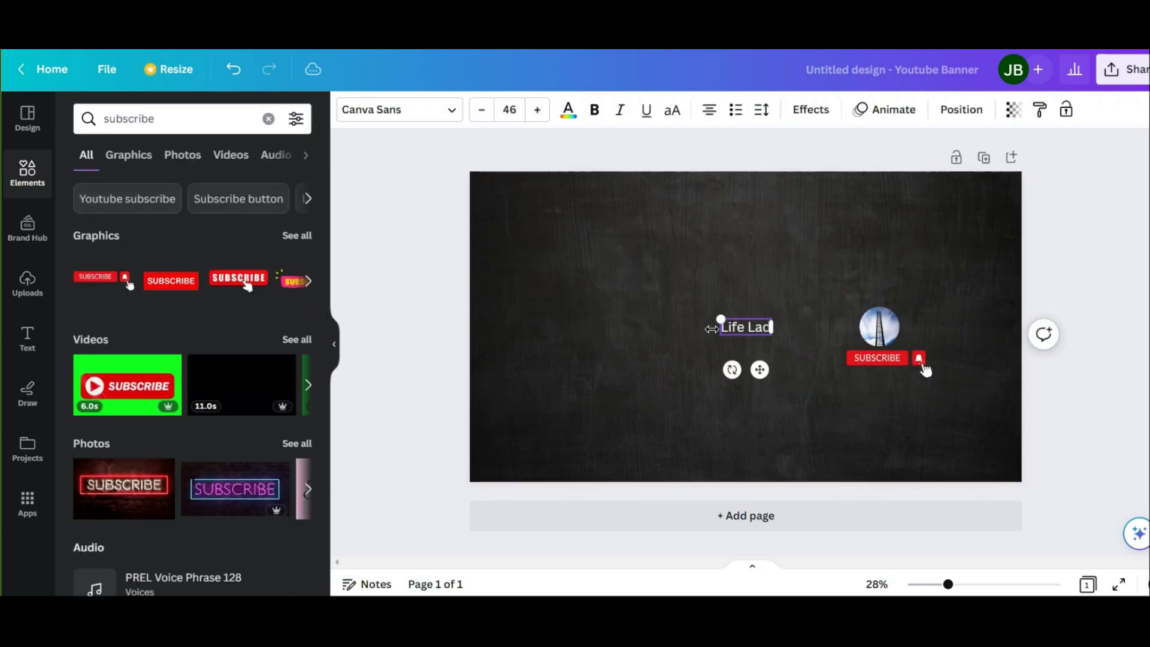
Choose a font for the Life Ladder title text, then download the banner.
left_click(440, 111)
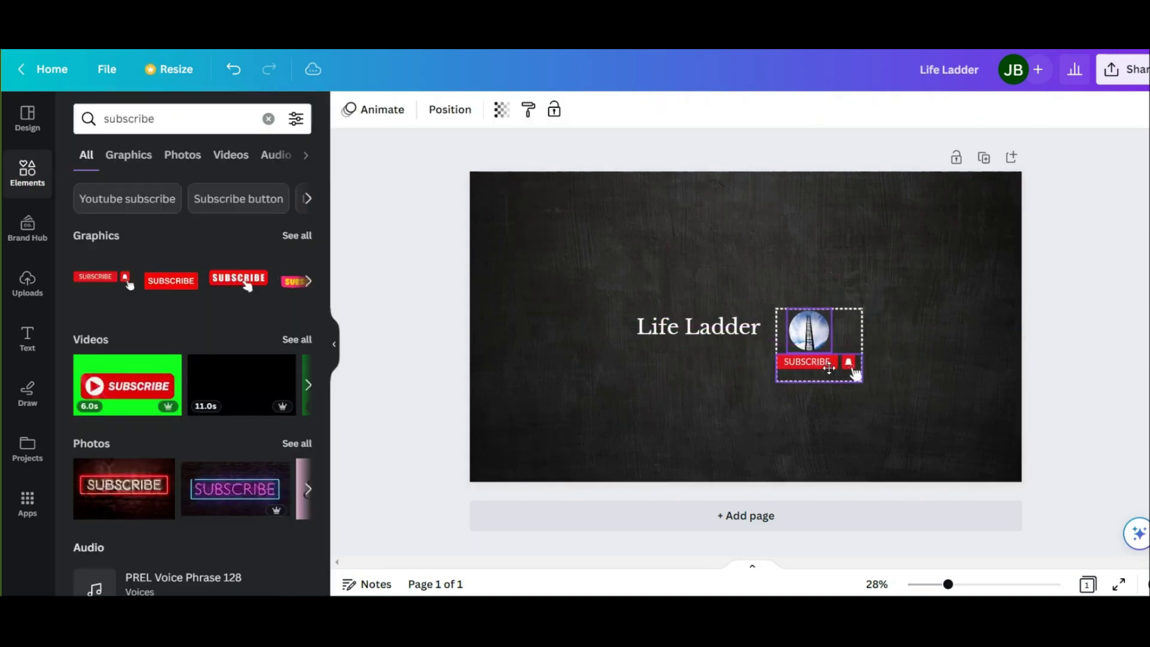
left_click(635, 359)
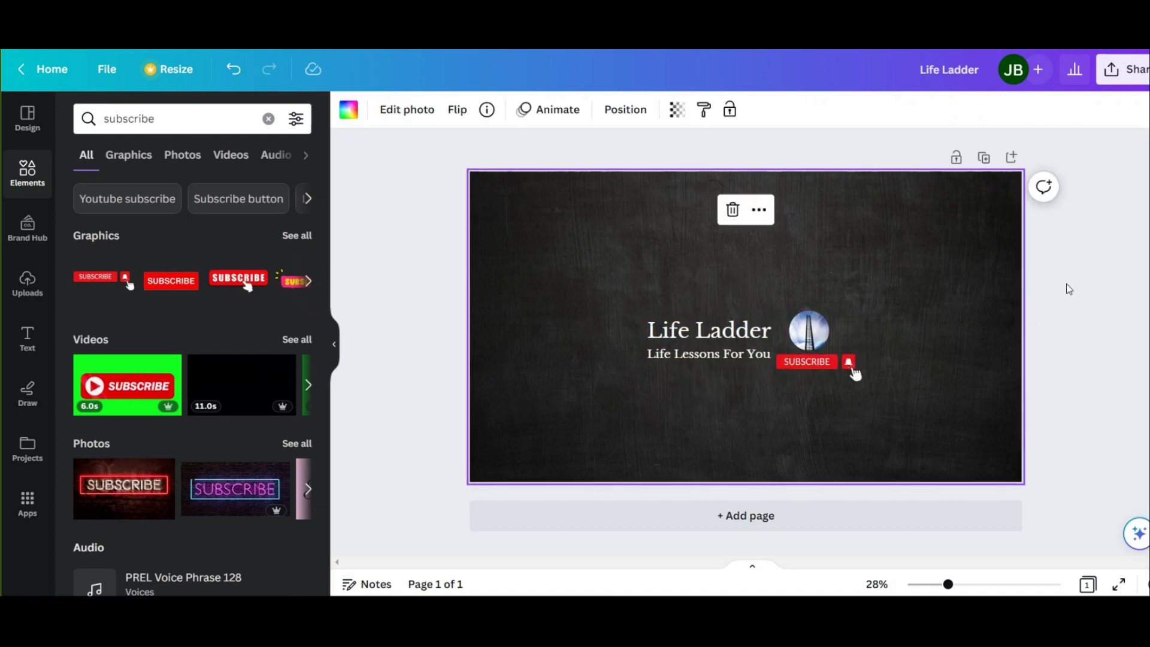
left_click(1122, 69)
left_click(911, 459)
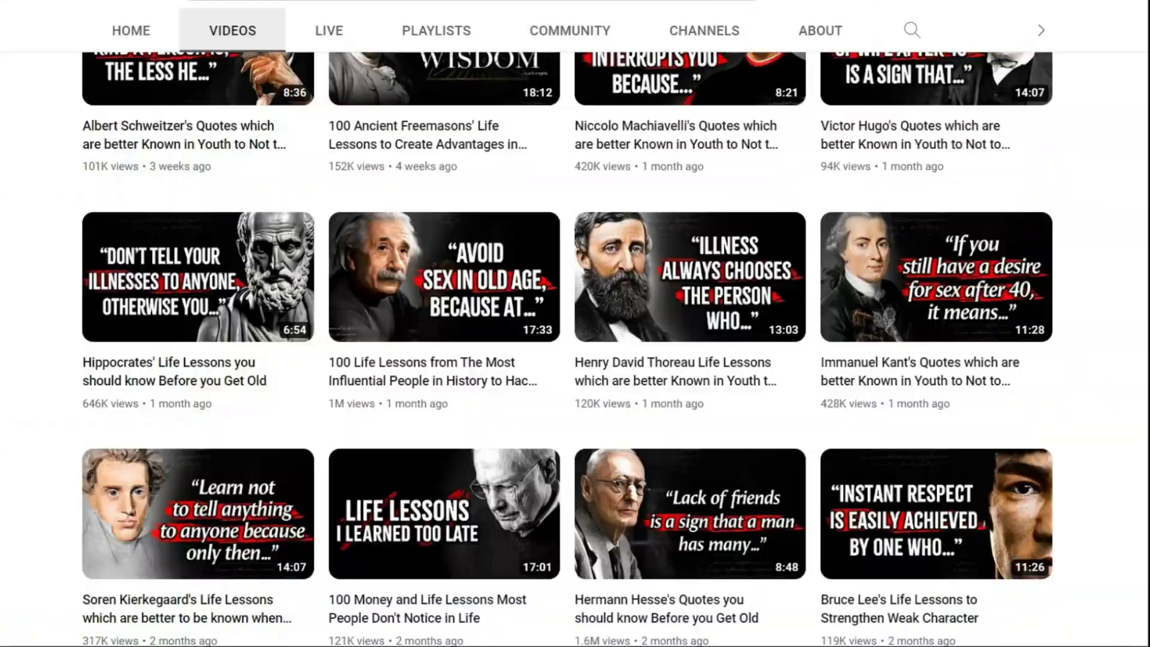
Scroll the quotes channel's video list and open one of its life-lessons videos.
scroll(575, 323, "down", 5)
left_click(195, 443)
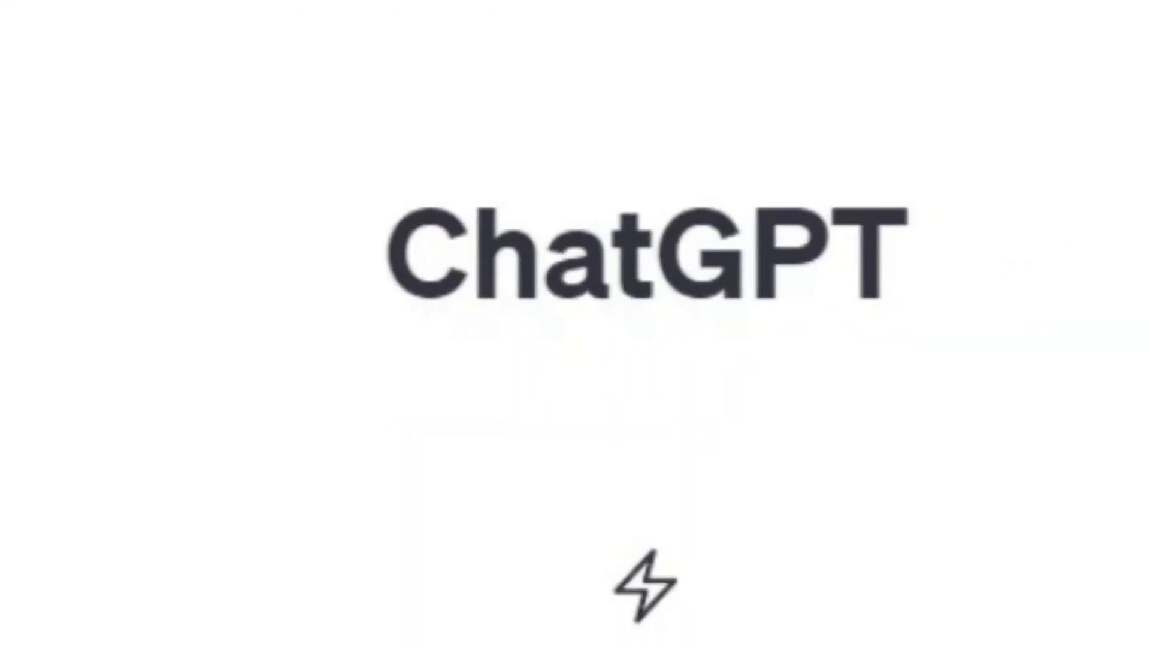
Ask ChatGPT for 10 famous people to quote, then five Einstein quotes about life.
type("tell me 10 famous")
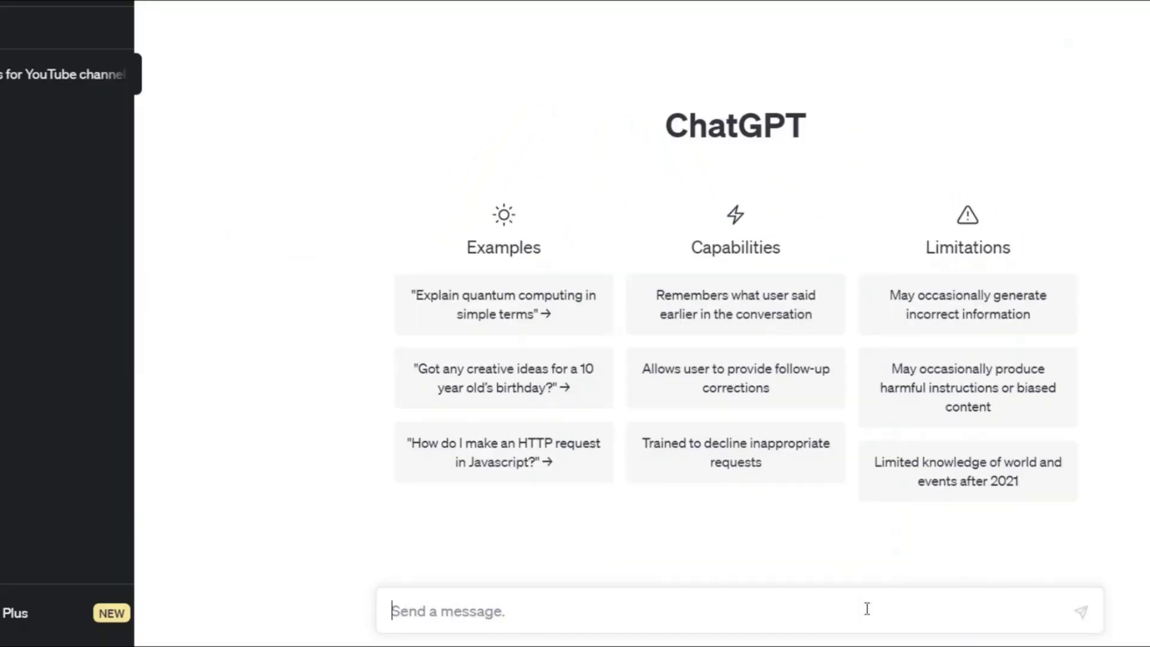
type(" people that i can u")
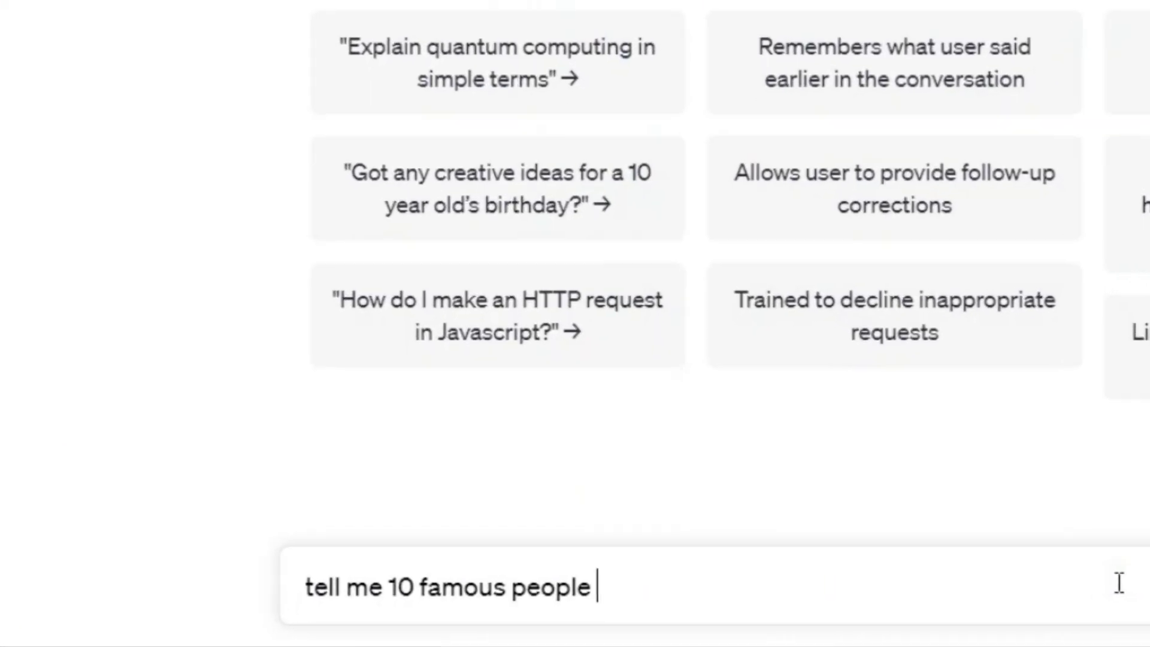
type("se their quotes to ")
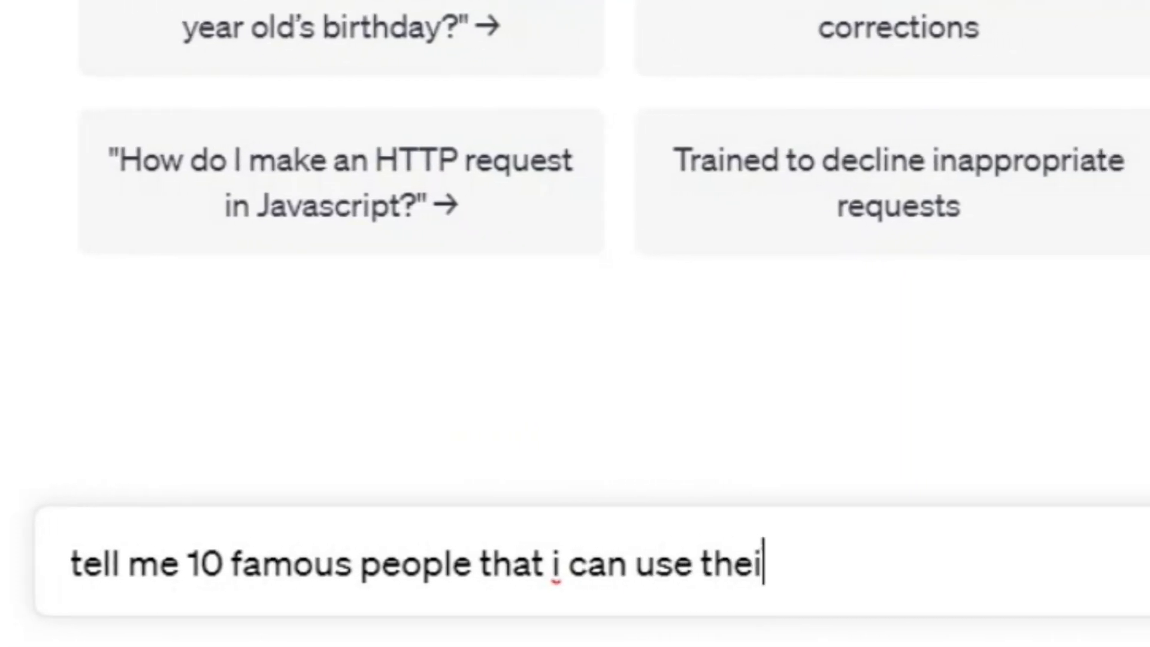
type("create a youtube quotes ")
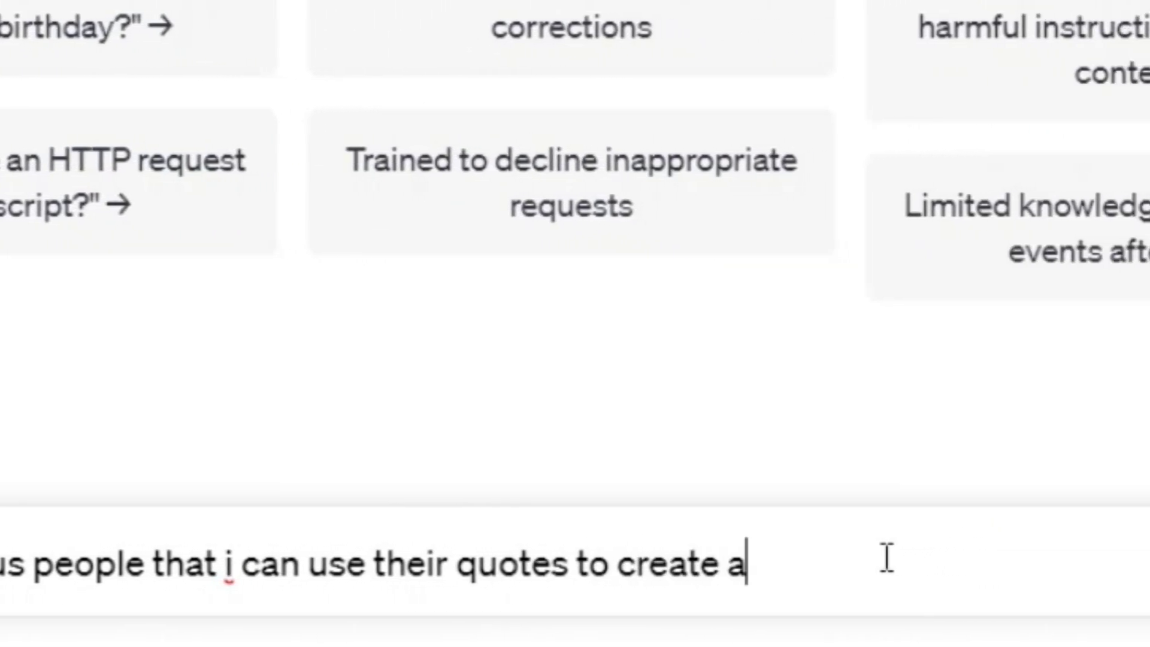
type("video.")
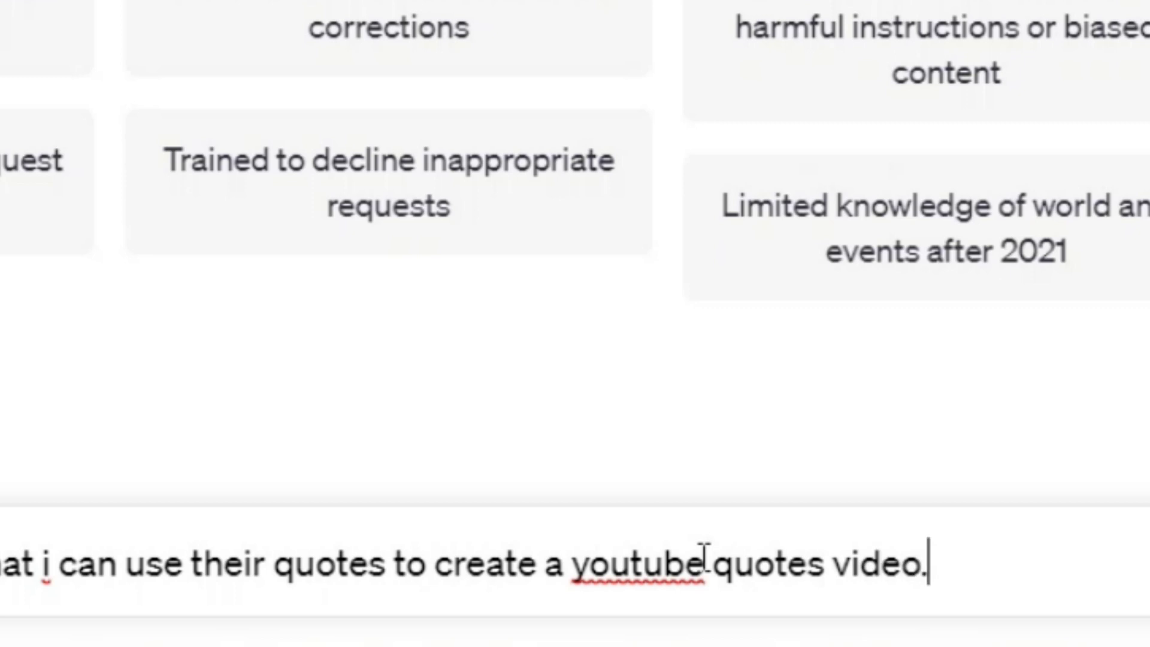
key("Return")
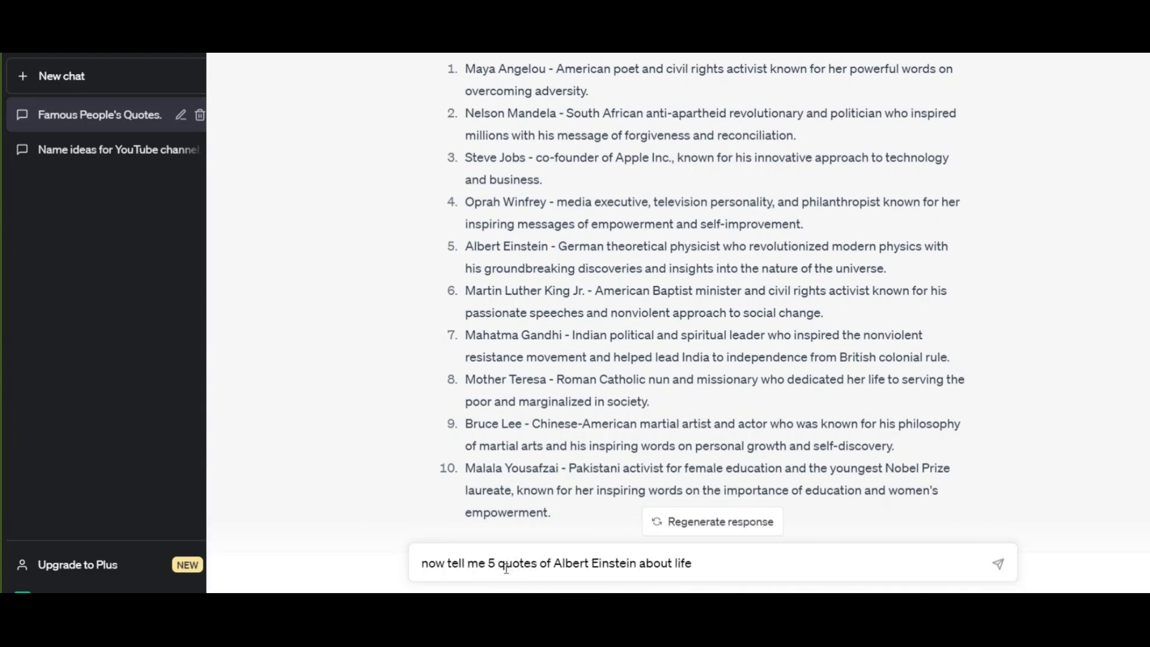
type(".")
key("Return")
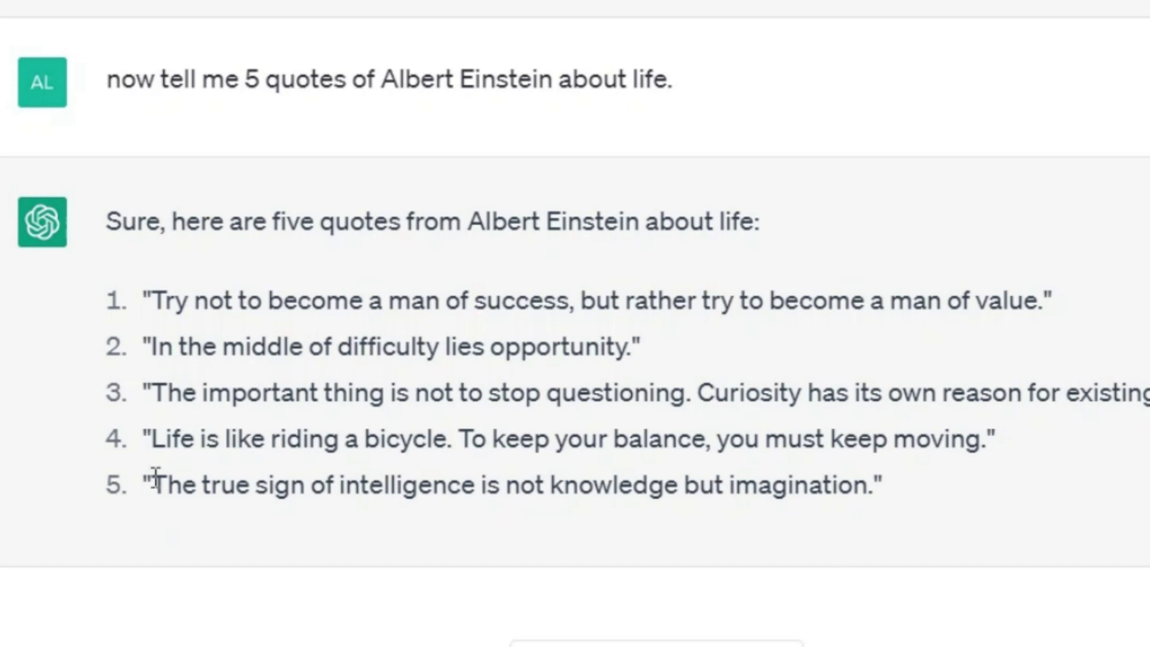
left_click_drag(995, 512, 143, 299)
left_click(199, 527)
Request 'more please' Einstein quotes and select the new set.
type("more please")
key("Return")
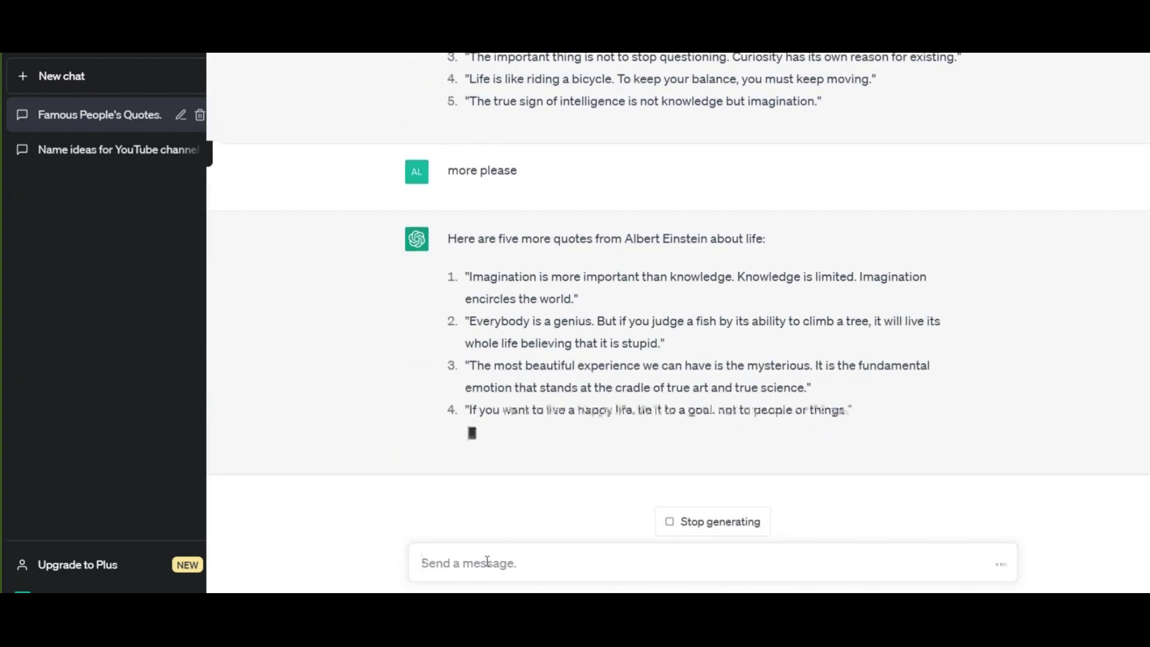
left_click_drag(677, 432, 450, 261)
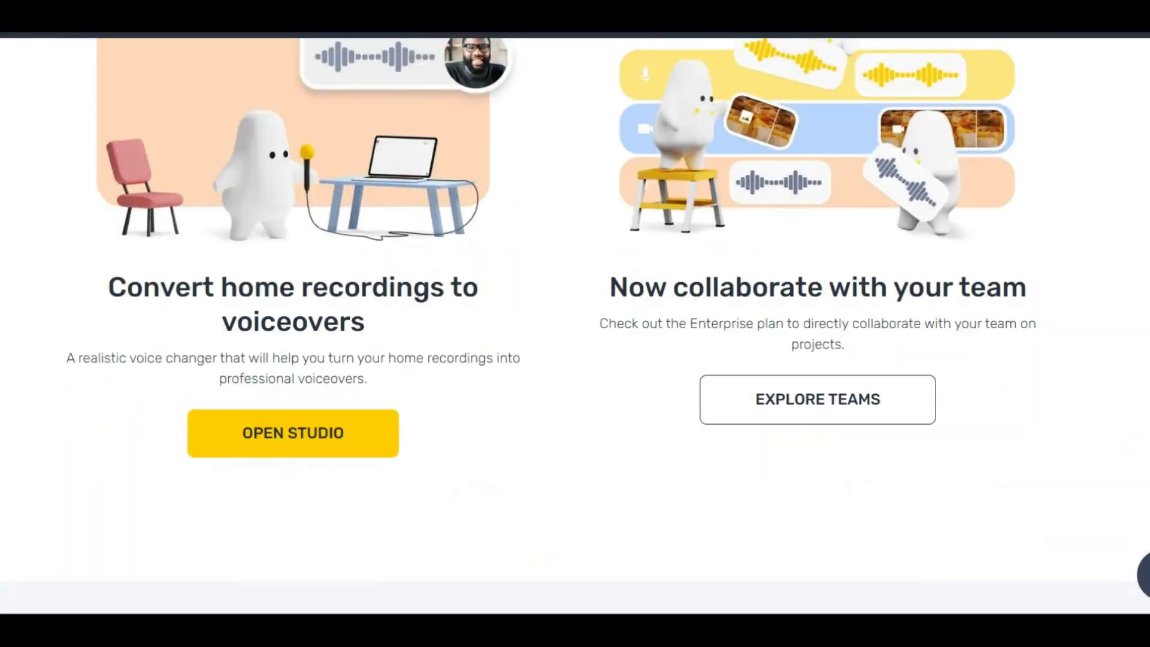
scroll(574, 323, "down", 20)
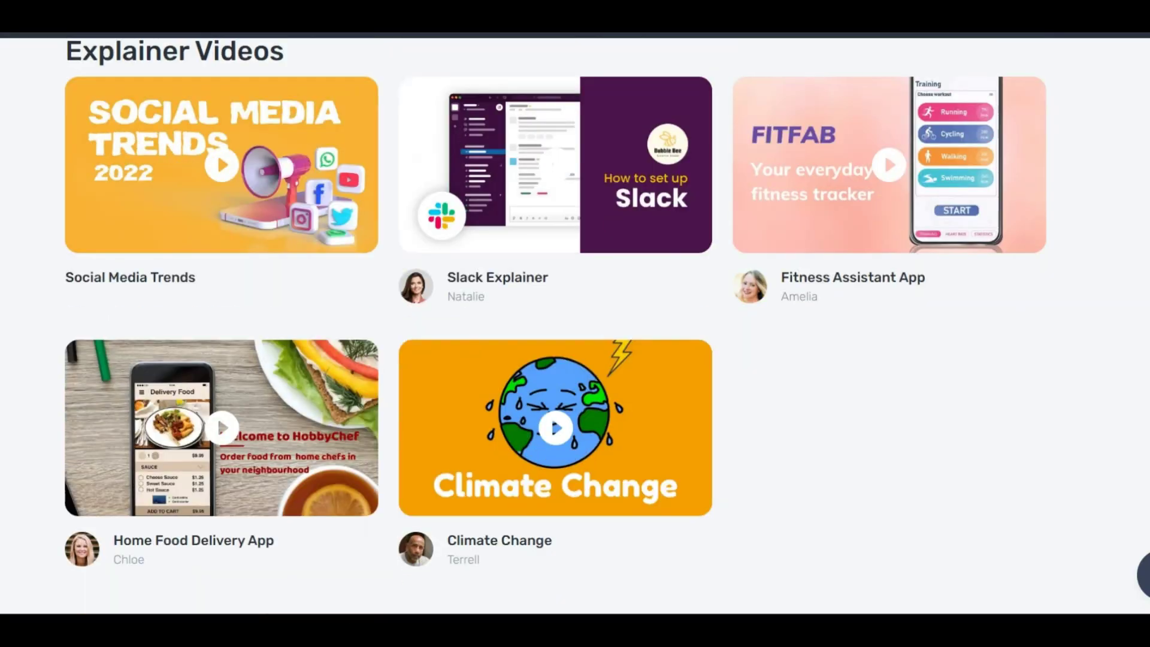
scroll(575, 323, "down", 10)
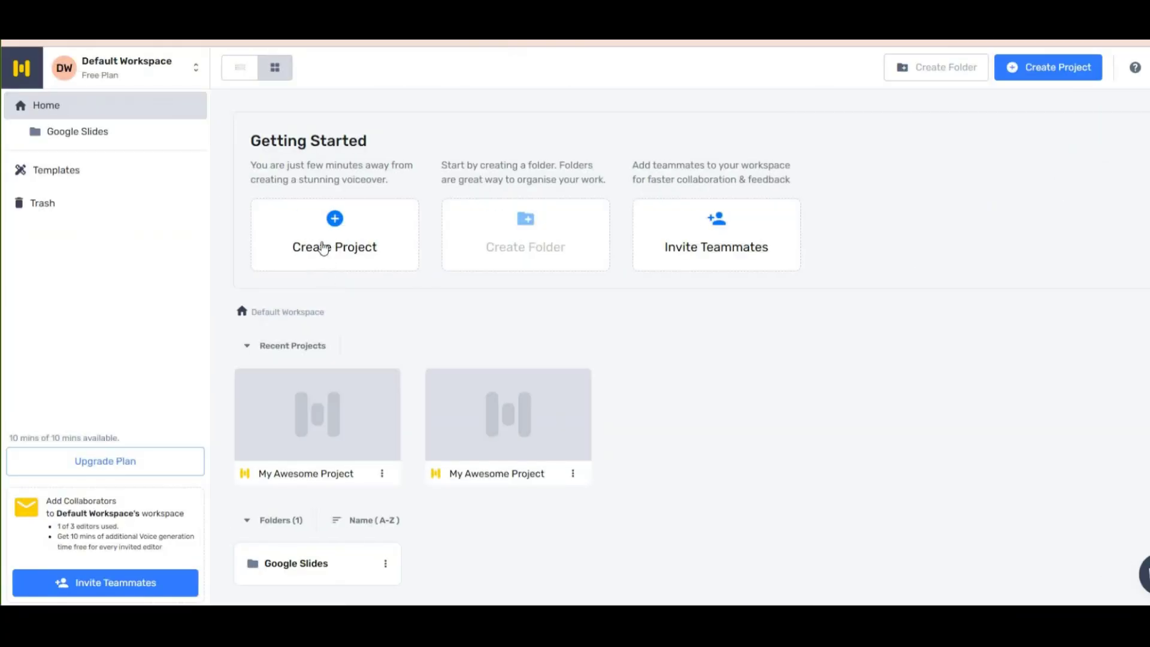
left_click(323, 248)
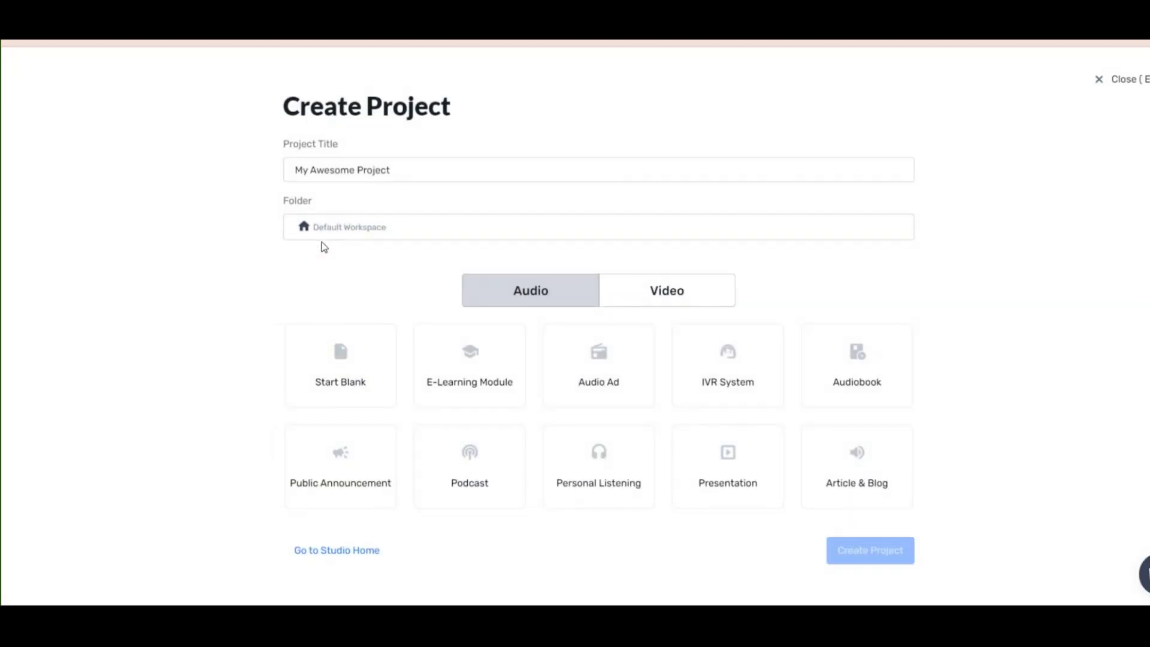
Create a blank Murf AI project named 'new project' and start its first text block.
left_click(339, 376)
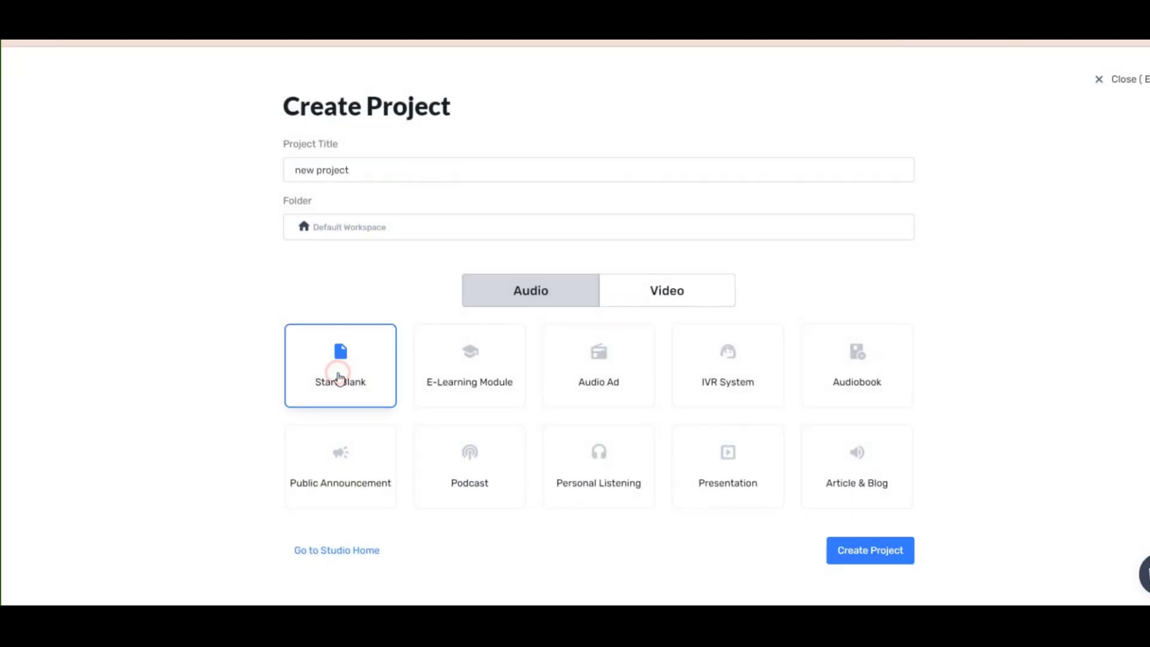
left_click(879, 549)
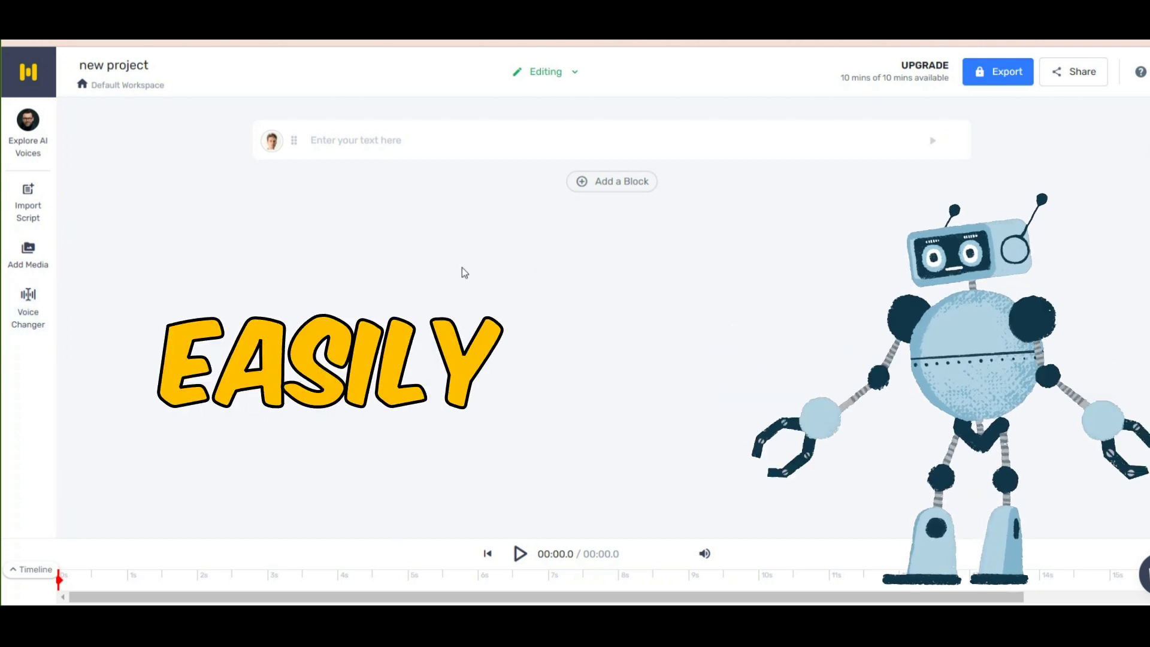
left_click(366, 170)
Paste the Einstein quotes into Murf AI as a script split into one block per sentence.
key("ctrl+v")
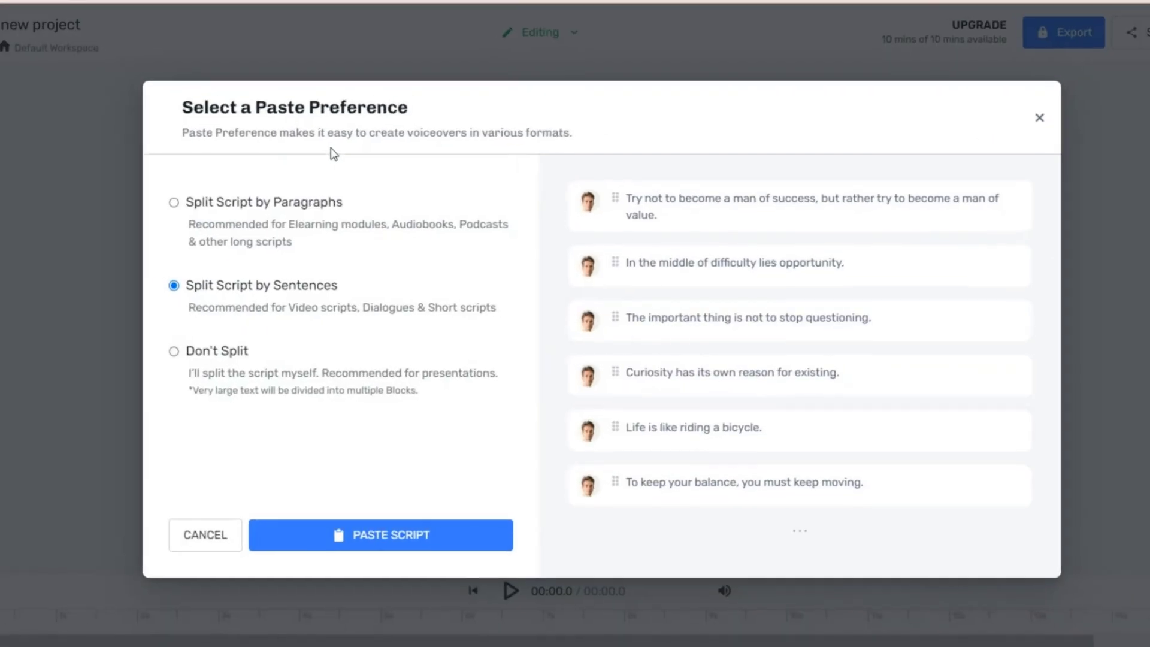
left_click(279, 240)
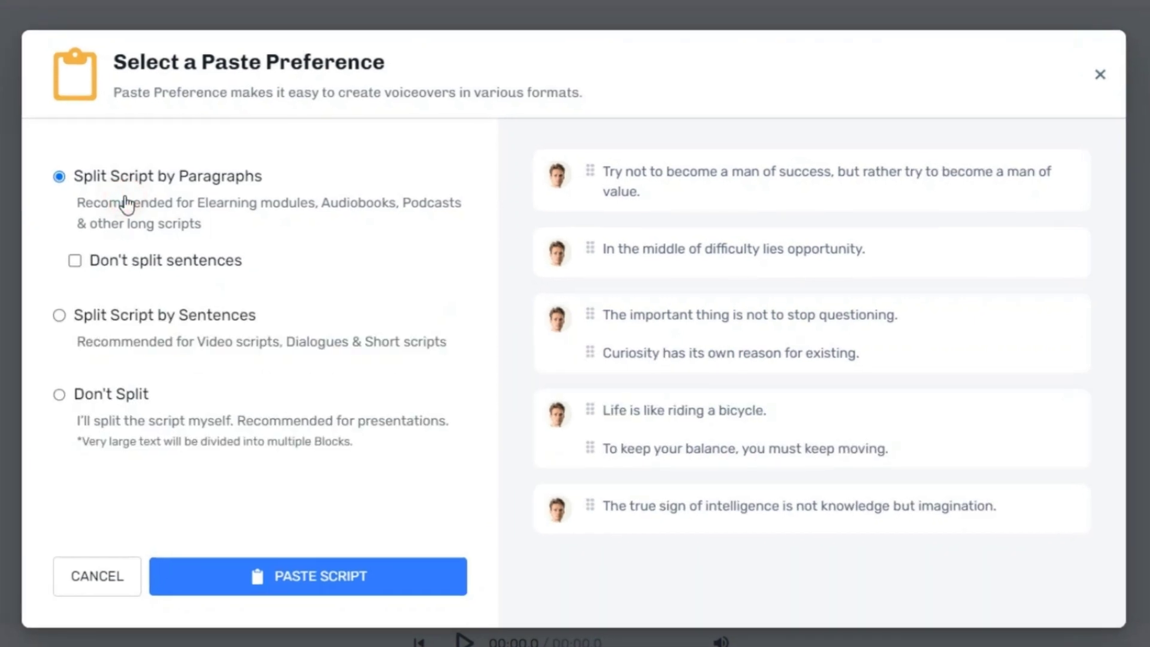
left_click(155, 317)
left_click(120, 359)
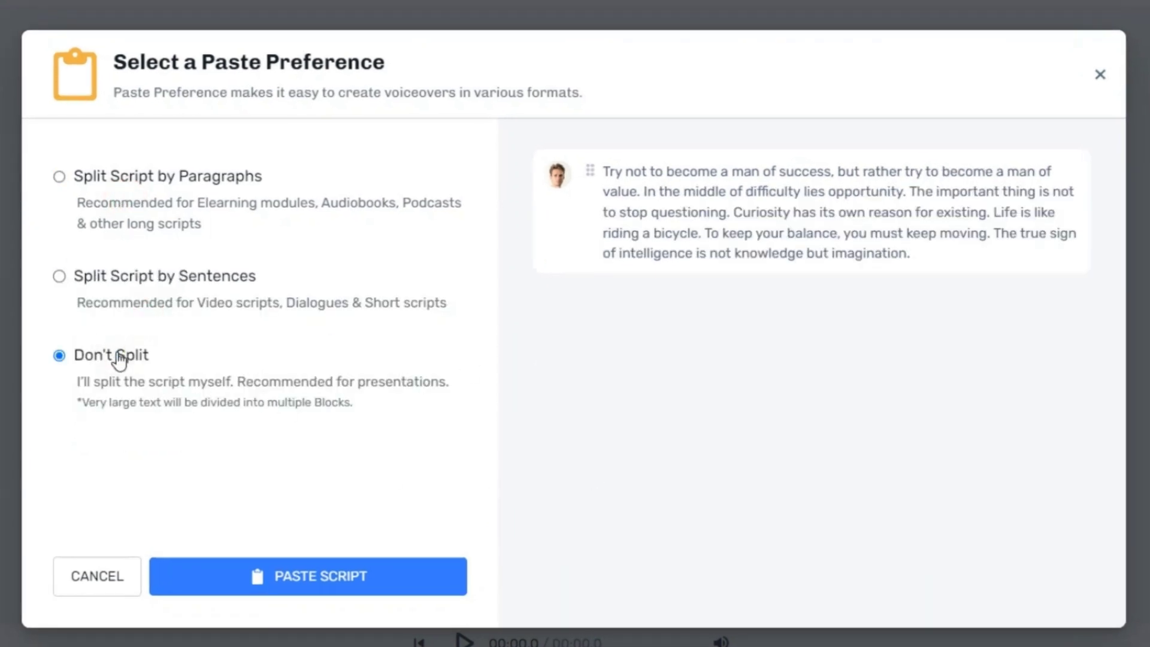
left_click(134, 286)
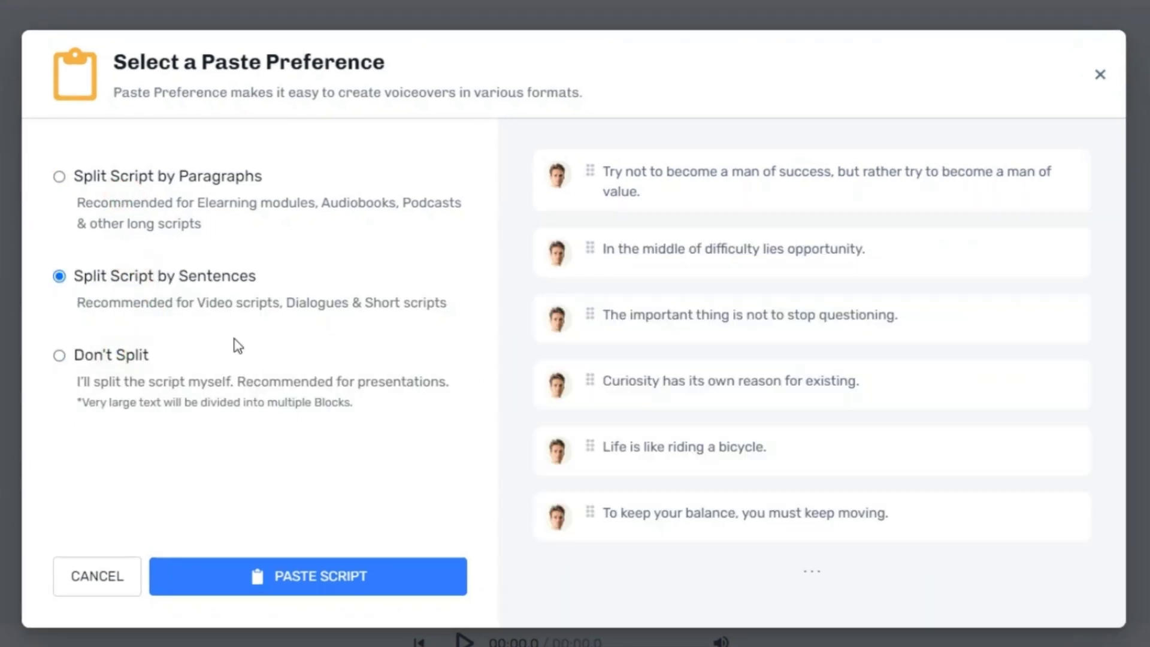
left_click(326, 576)
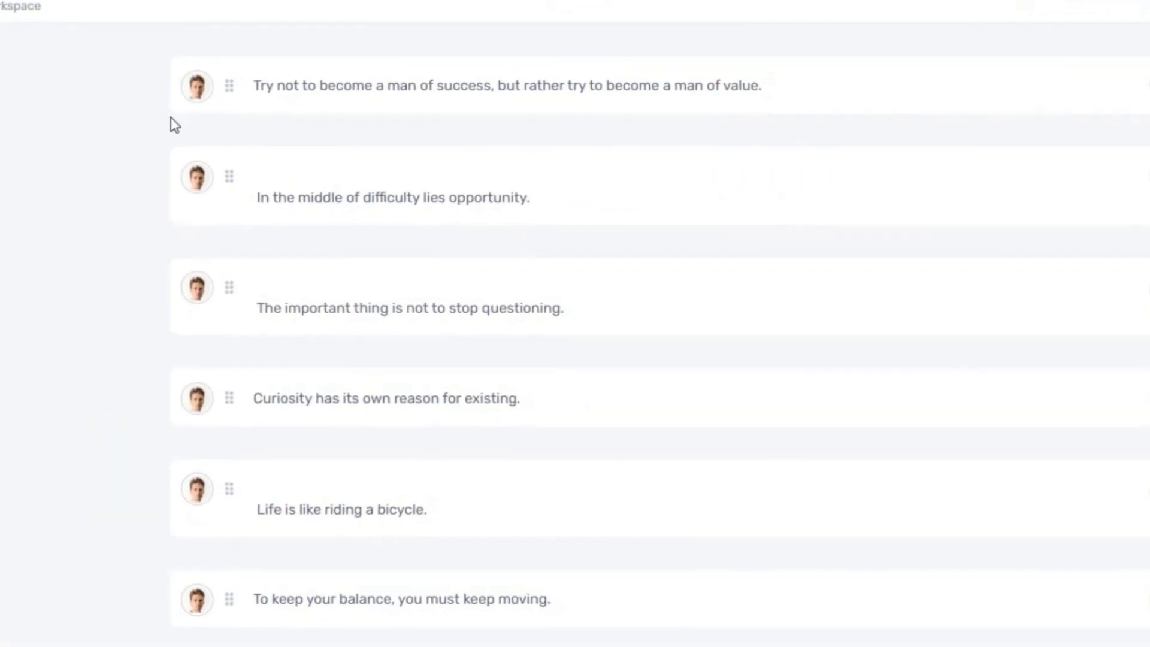
Merge all the sentence blocks back into one voiceover block and bring up its voice choices.
mouse_move(385, 132)
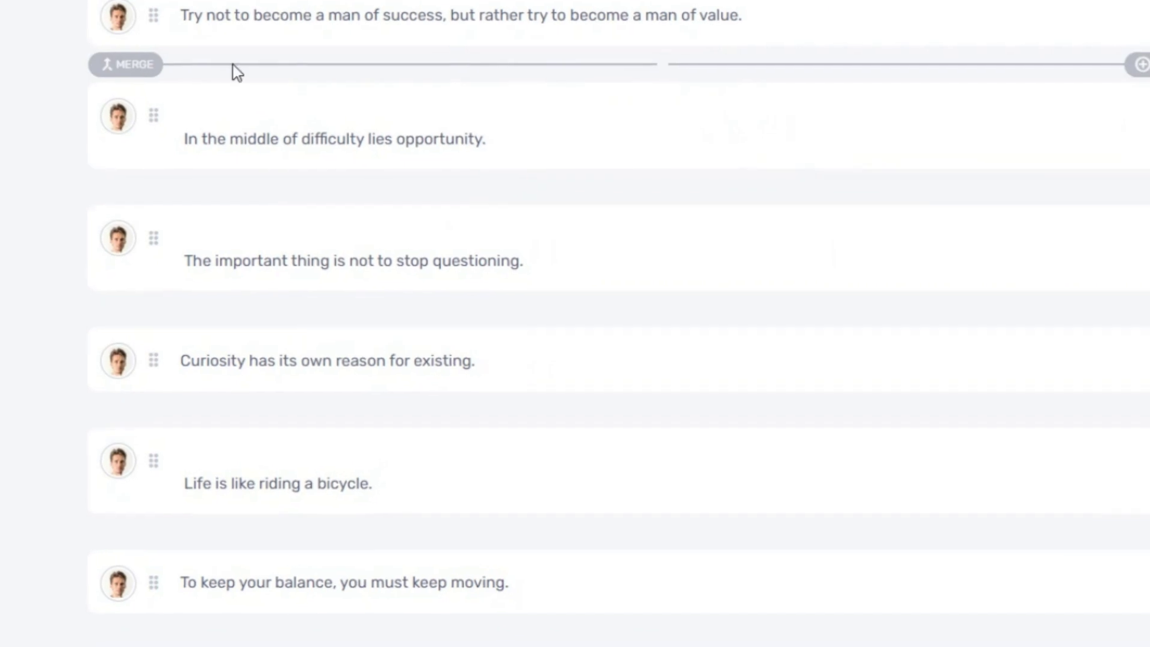
left_click(99, 69)
left_click(126, 188)
left_click(90, 162)
left_click(80, 212)
left_click(82, 281)
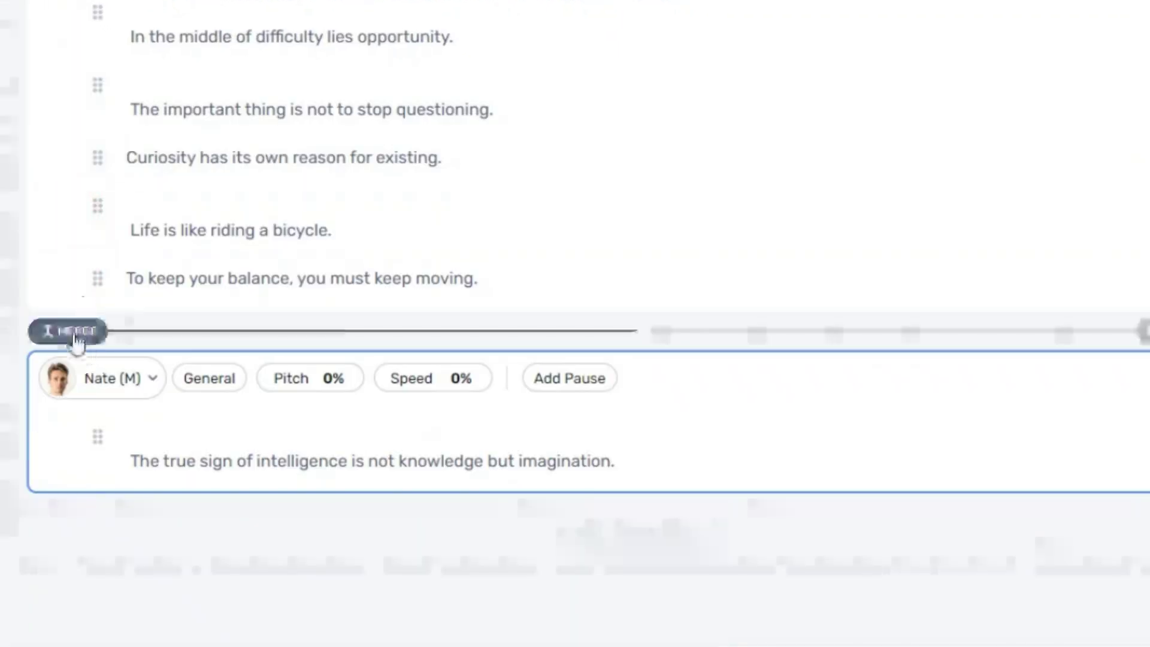
left_click(77, 335)
left_click(278, 169)
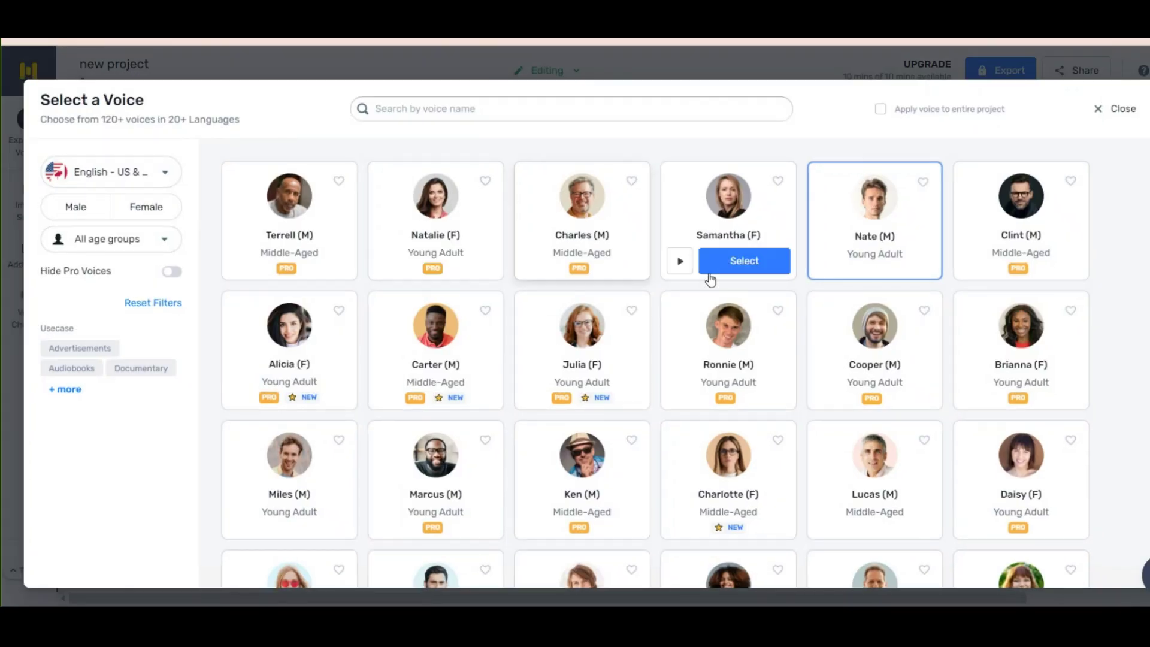
Filter the voice gallery to English - UK male voices of all age groups, Pro voices included.
scroll(672, 250, "down", 15)
scroll(803, 411, "up", 15)
left_click(163, 173)
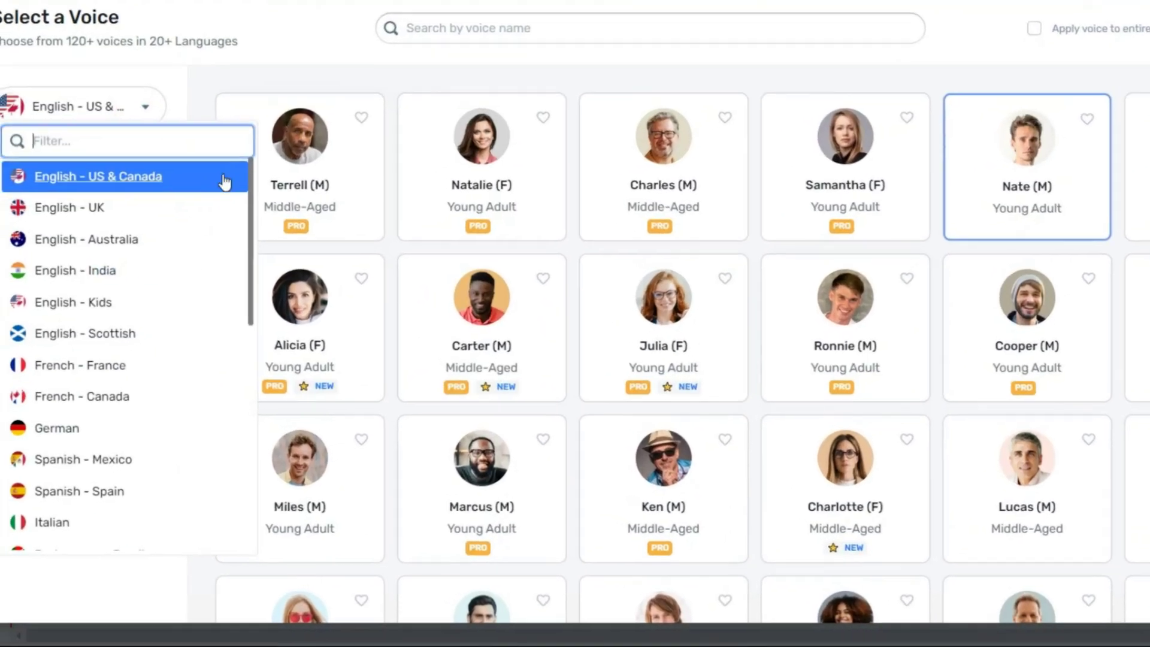
left_click_drag(245, 180, 271, 416)
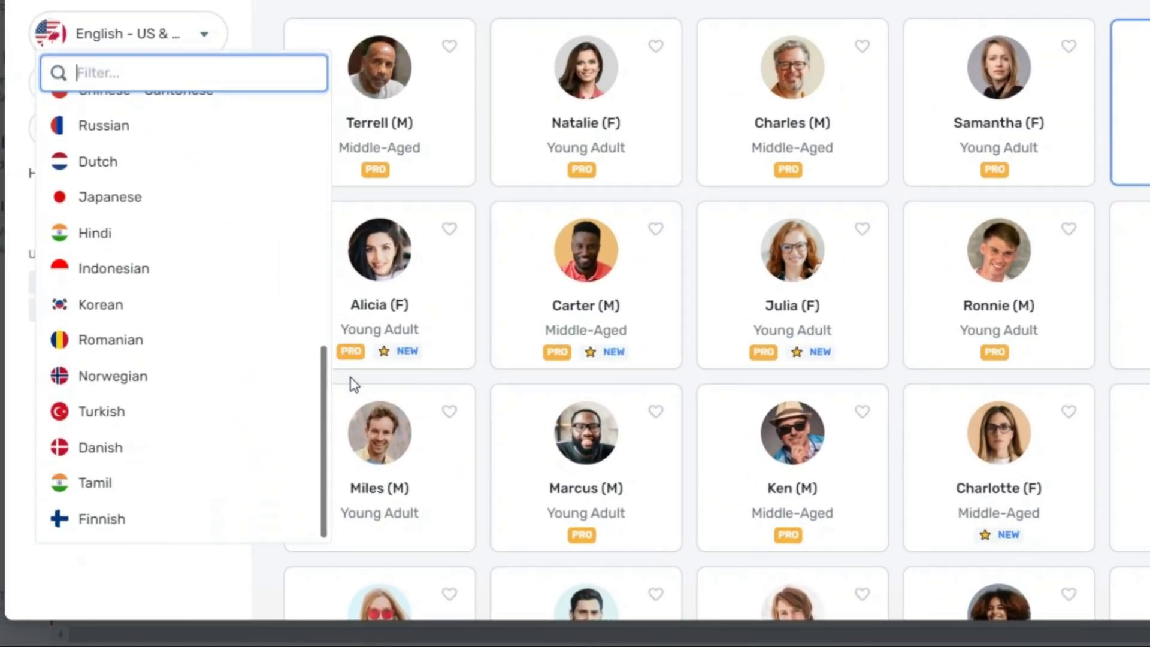
left_click_drag(355, 385, 205, 153)
left_click(117, 156)
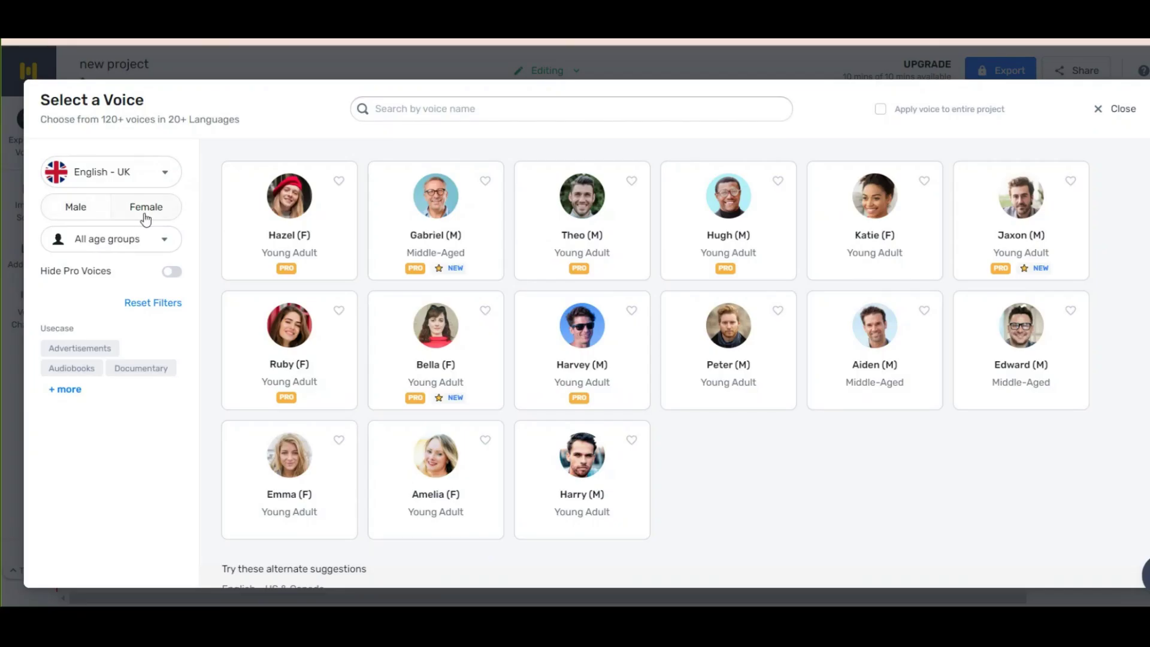
left_click(174, 94)
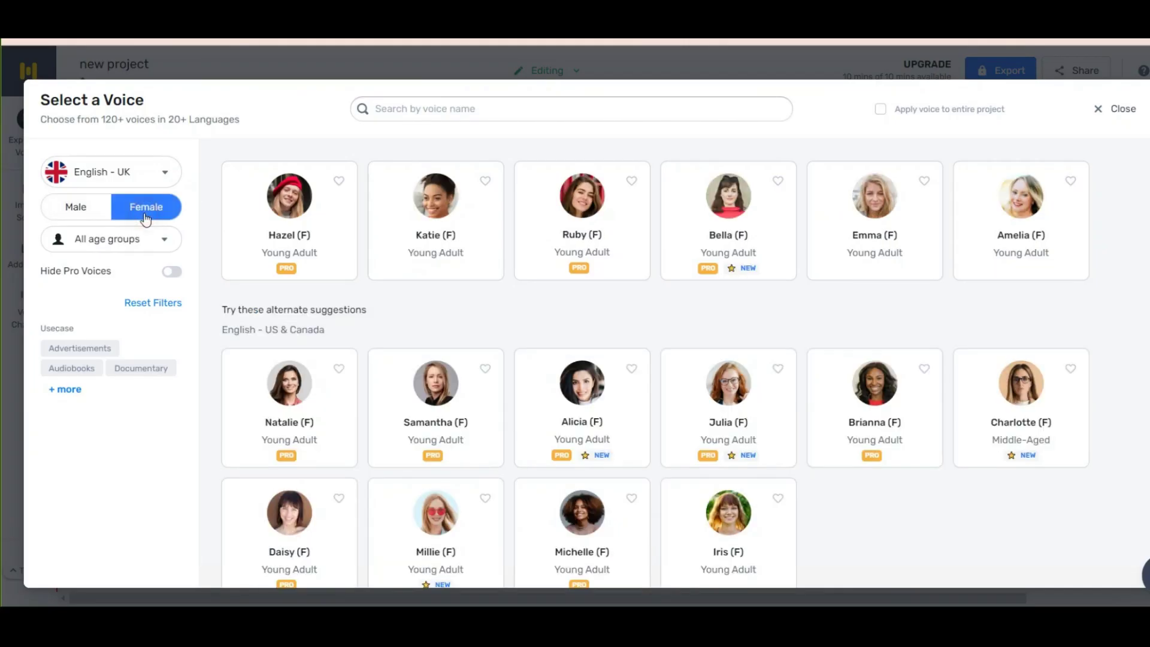
left_click(76, 209)
left_click(121, 239)
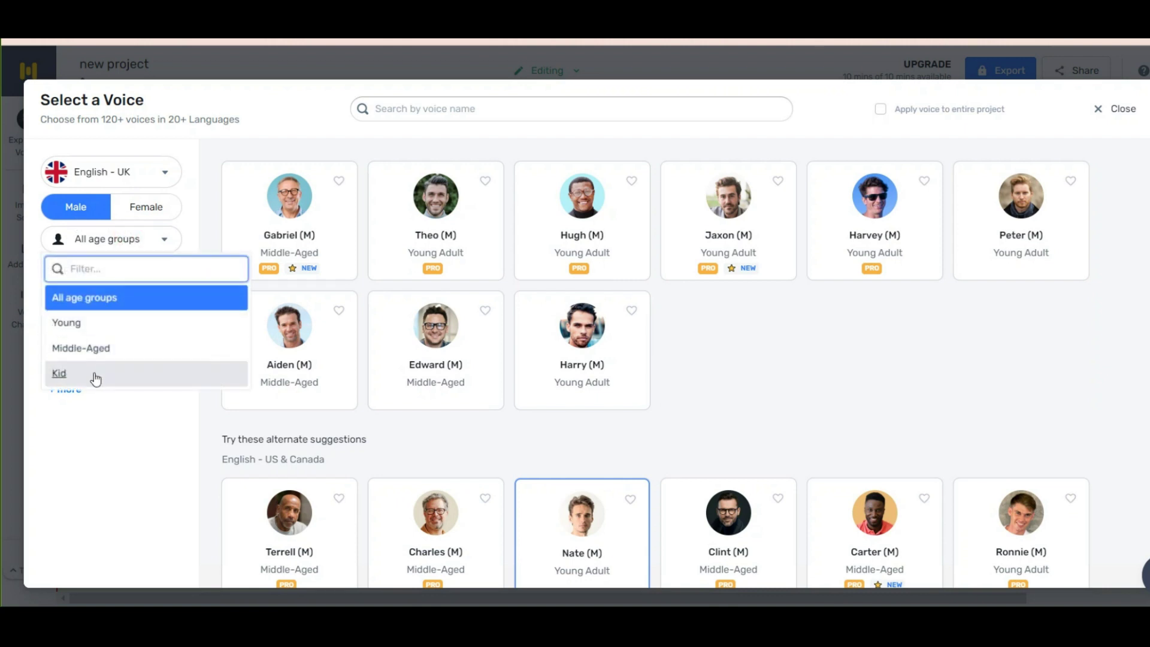
left_click(111, 298)
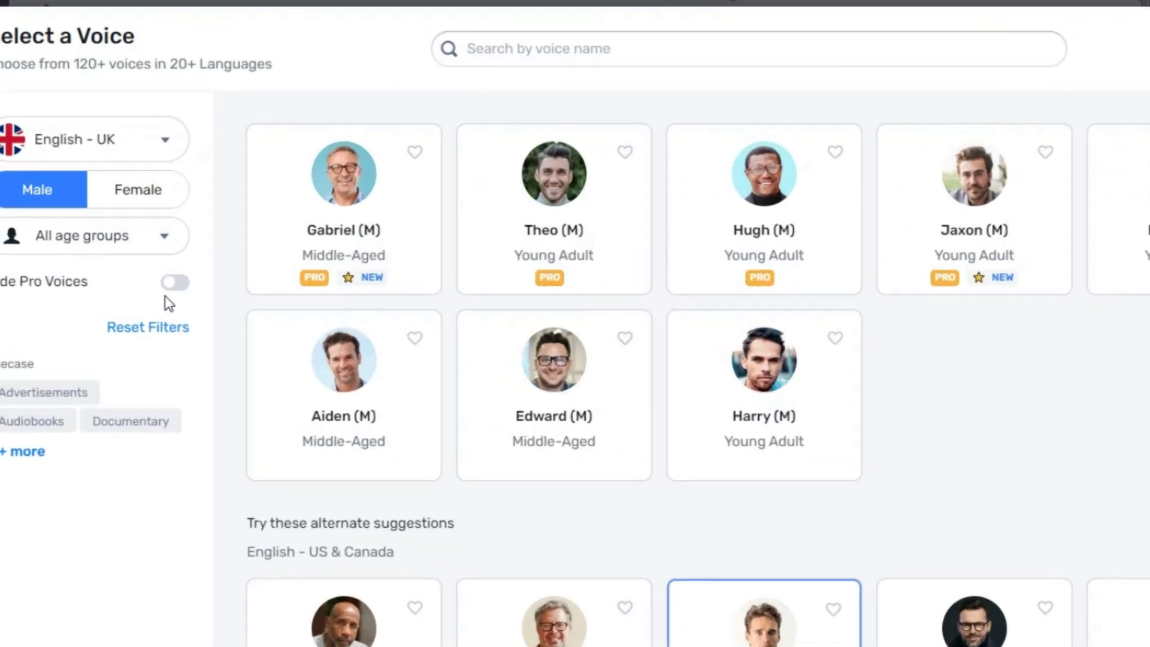
left_click(171, 271)
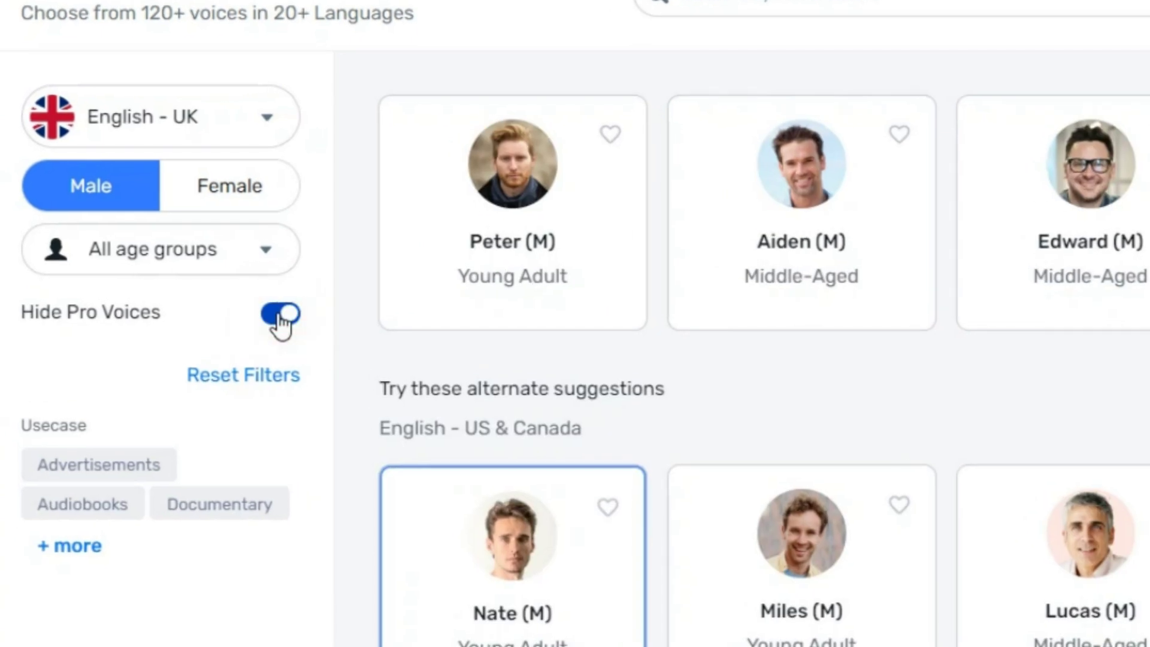
left_click(279, 315)
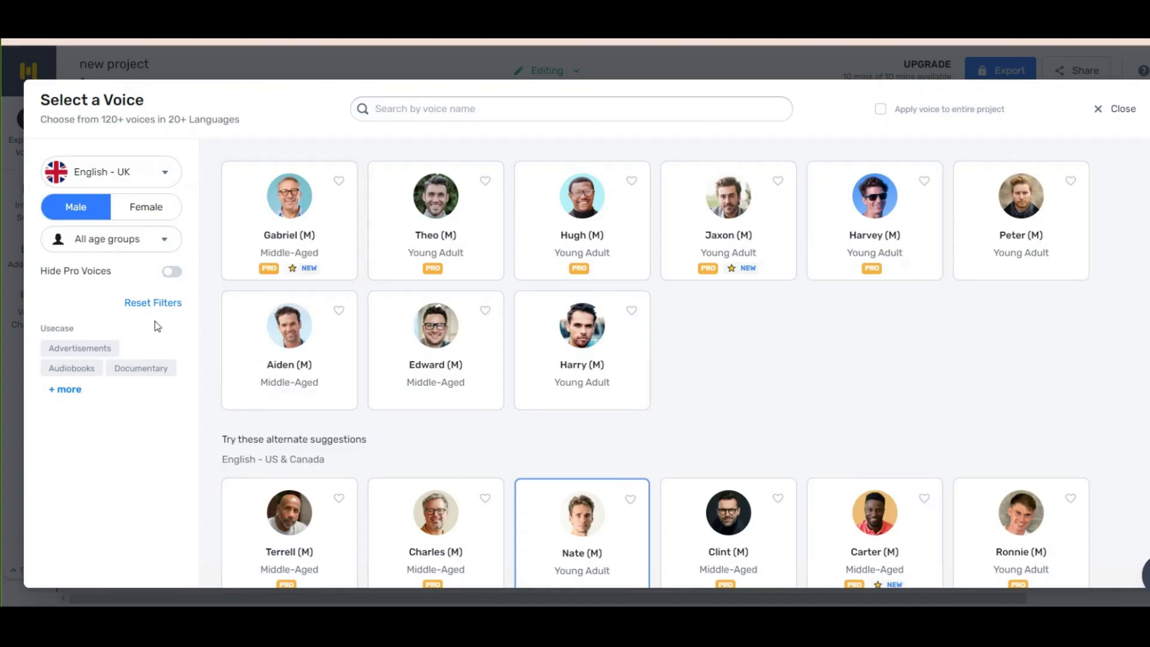
Try several use-case filters and settle on Audiobooks voices.
left_click(64, 386)
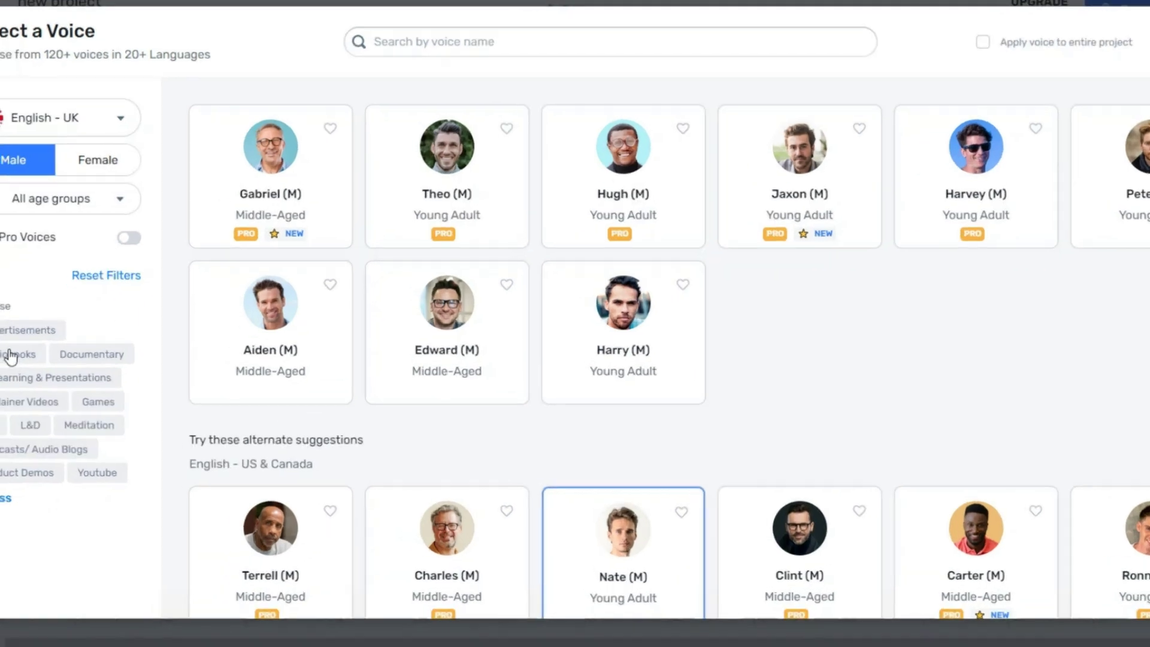
left_click(80, 336)
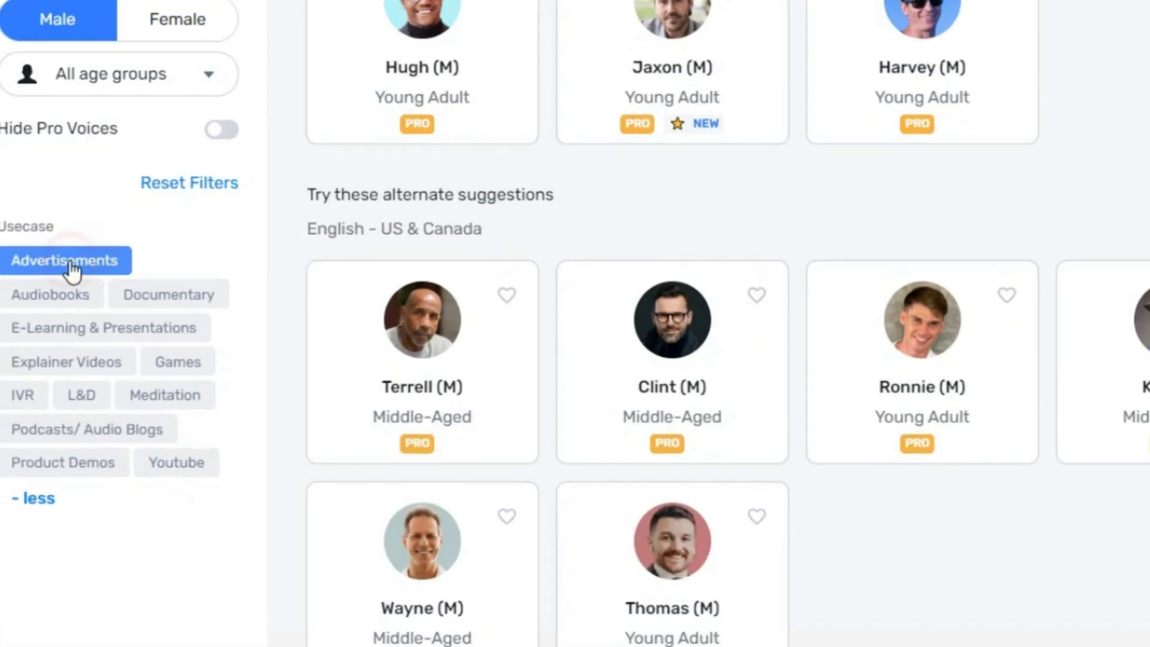
left_click(231, 246)
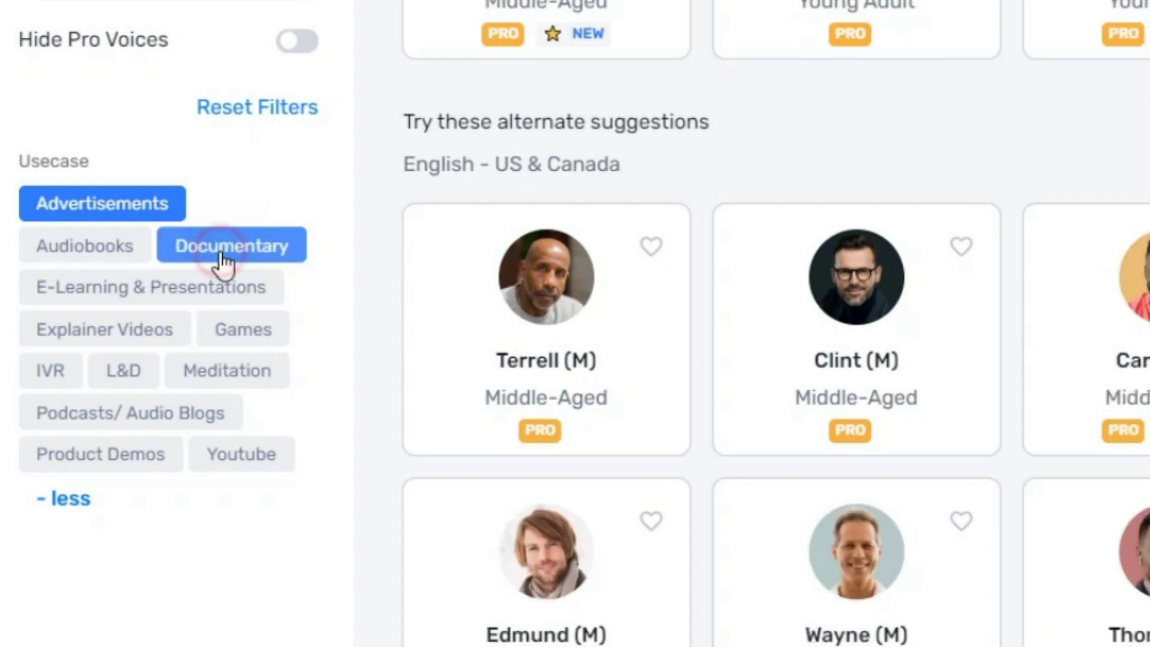
left_click(231, 246)
left_click(102, 203)
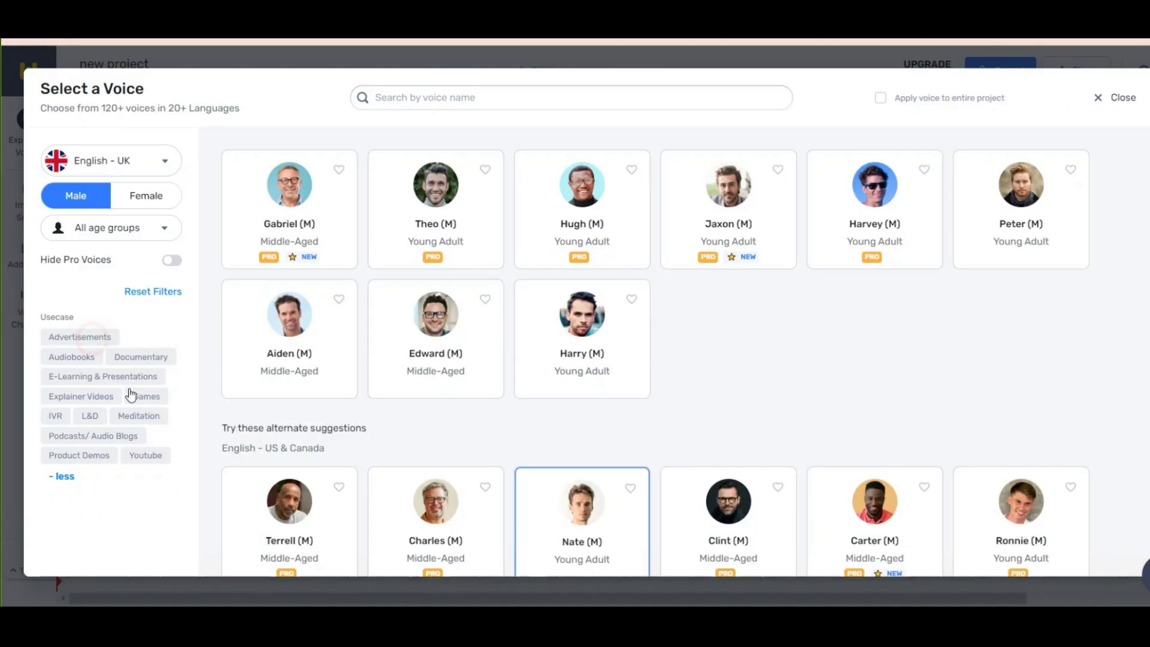
left_click(130, 395)
left_click(129, 397)
left_click(93, 397)
left_click(95, 398)
left_click(125, 416)
left_click(126, 415)
left_click(63, 359)
Audition the Gabriel, Theo, Hugh, Jaxon, Peter, Edward and Harry voice samples.
left_click(241, 250)
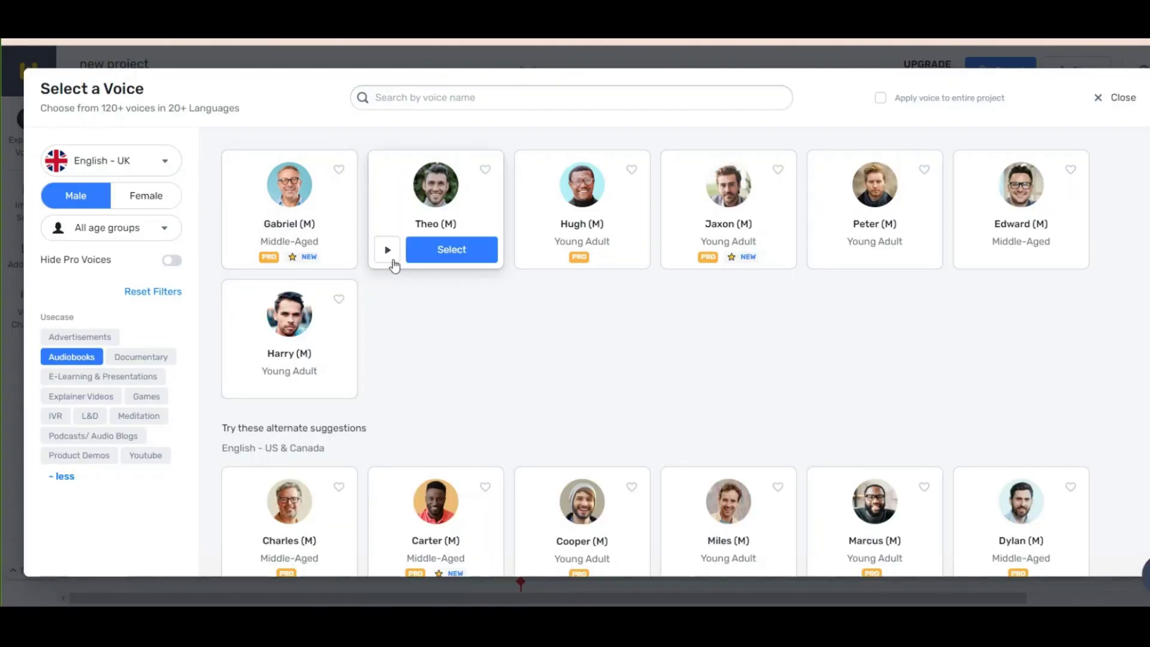
left_click(388, 252)
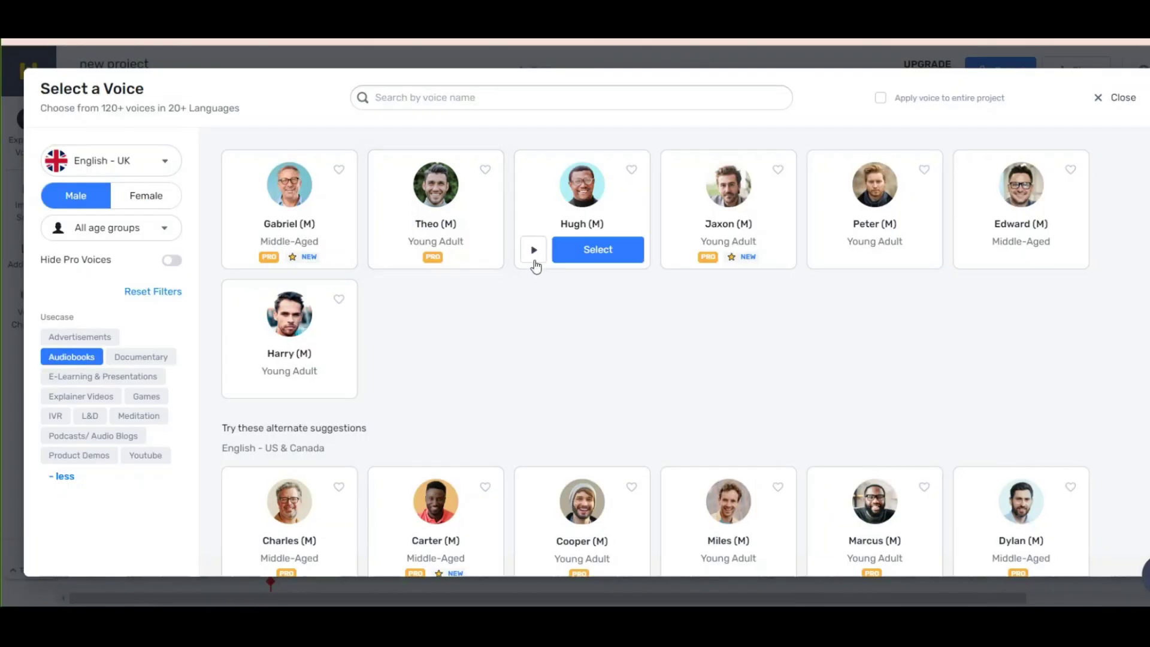
left_click(534, 254)
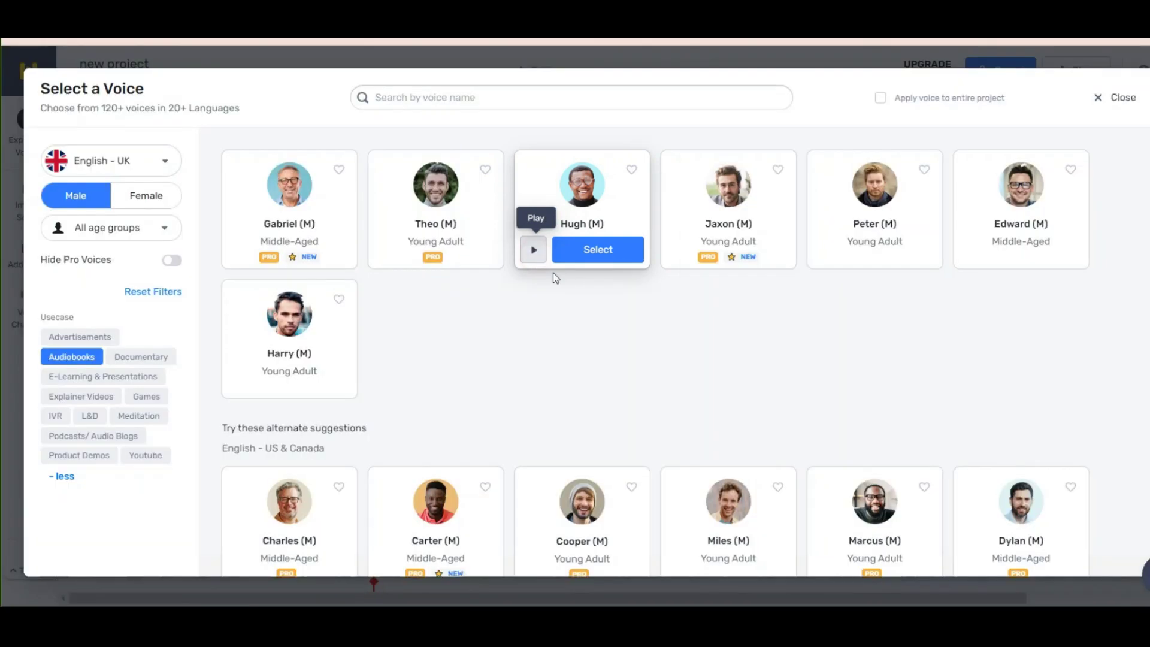
left_click(674, 254)
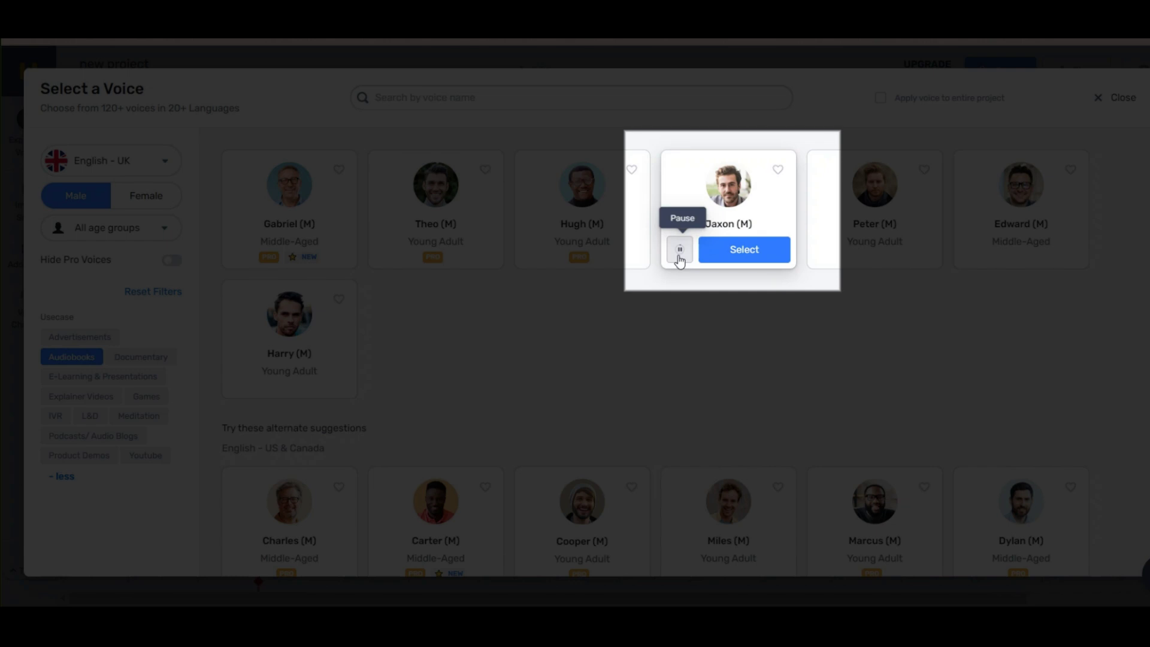
left_click(679, 252)
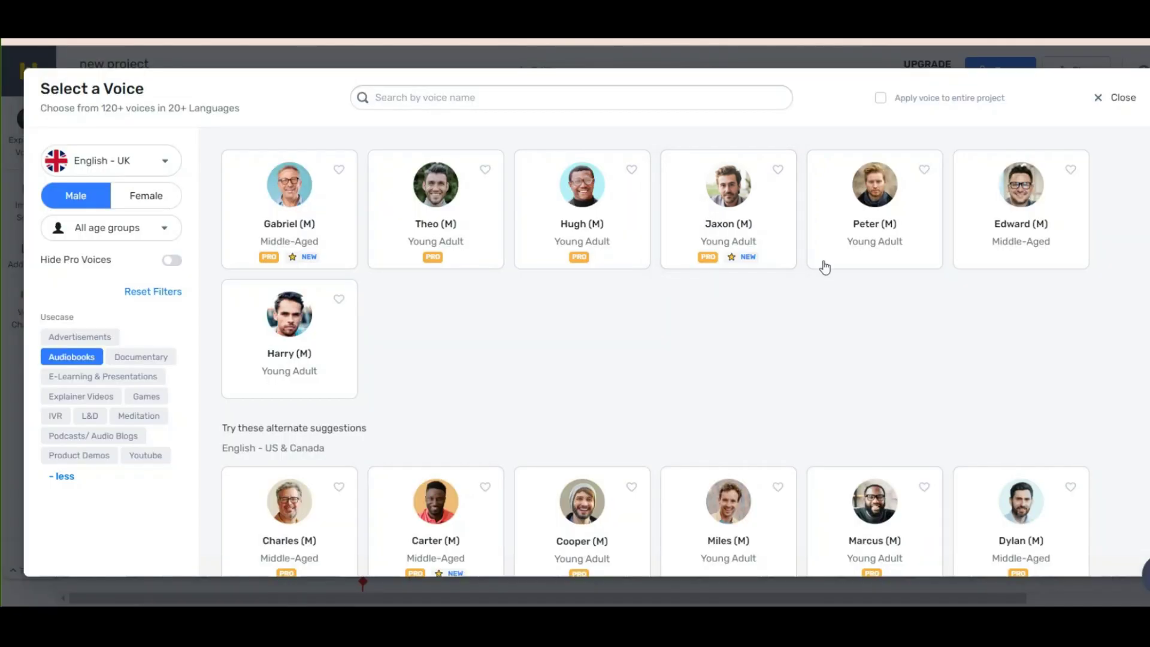
left_click(832, 251)
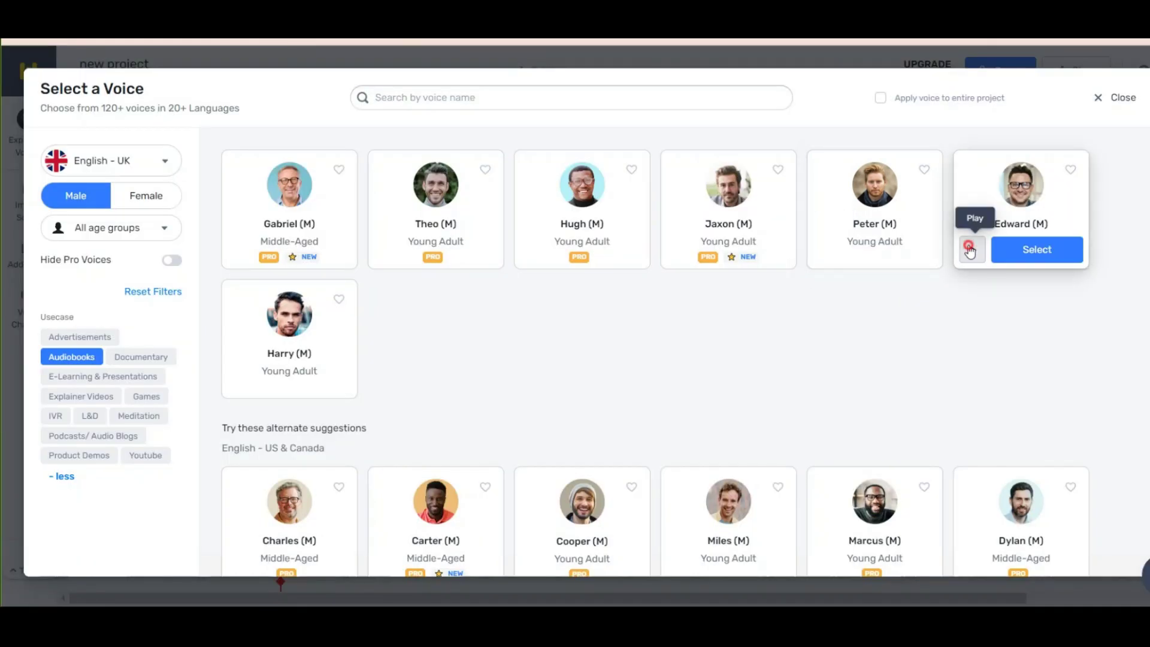
left_click(970, 251)
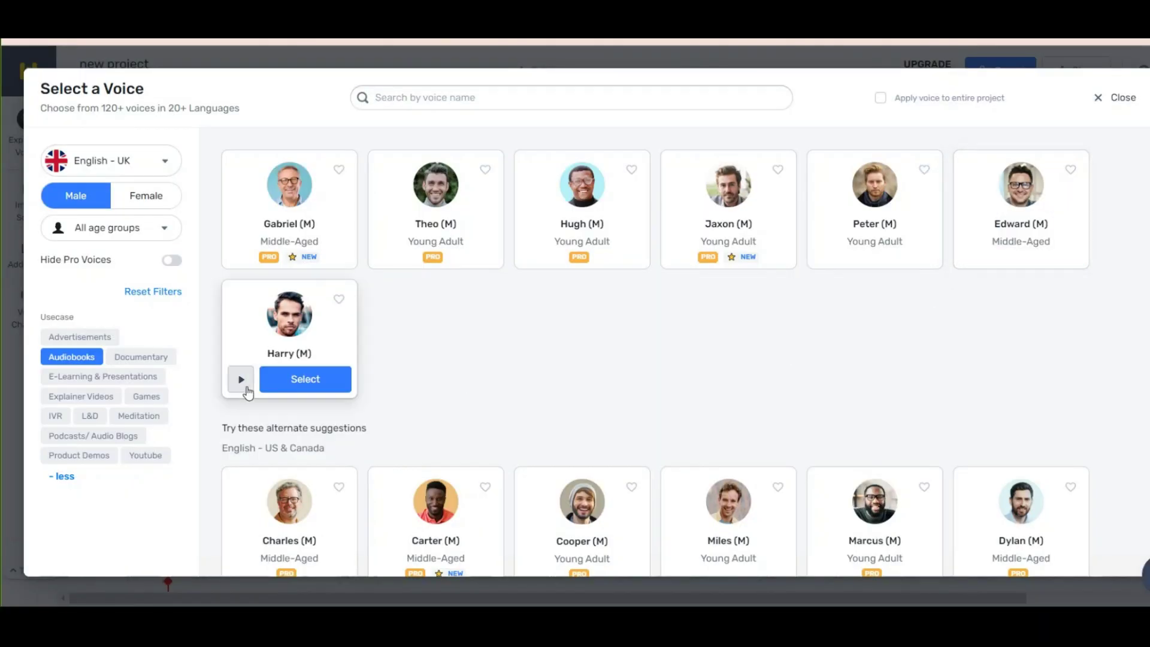
left_click(244, 382)
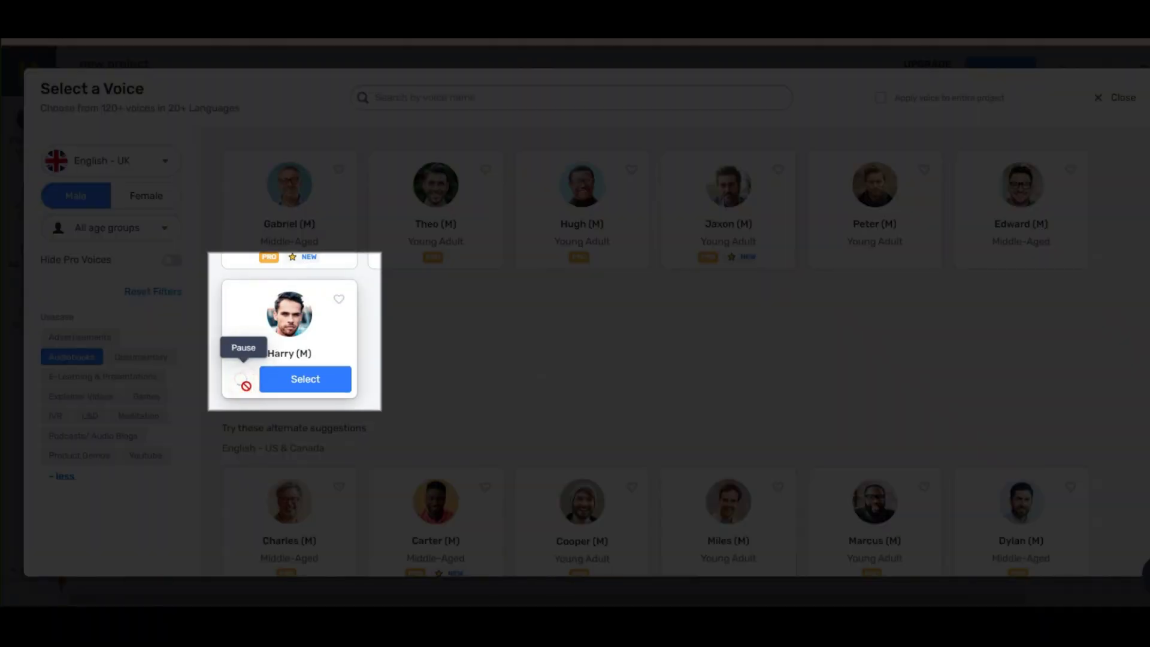
Audition Marcus and Wayne, then select Hugh (M) as the narrator.
scroll(431, 473, "down", 4)
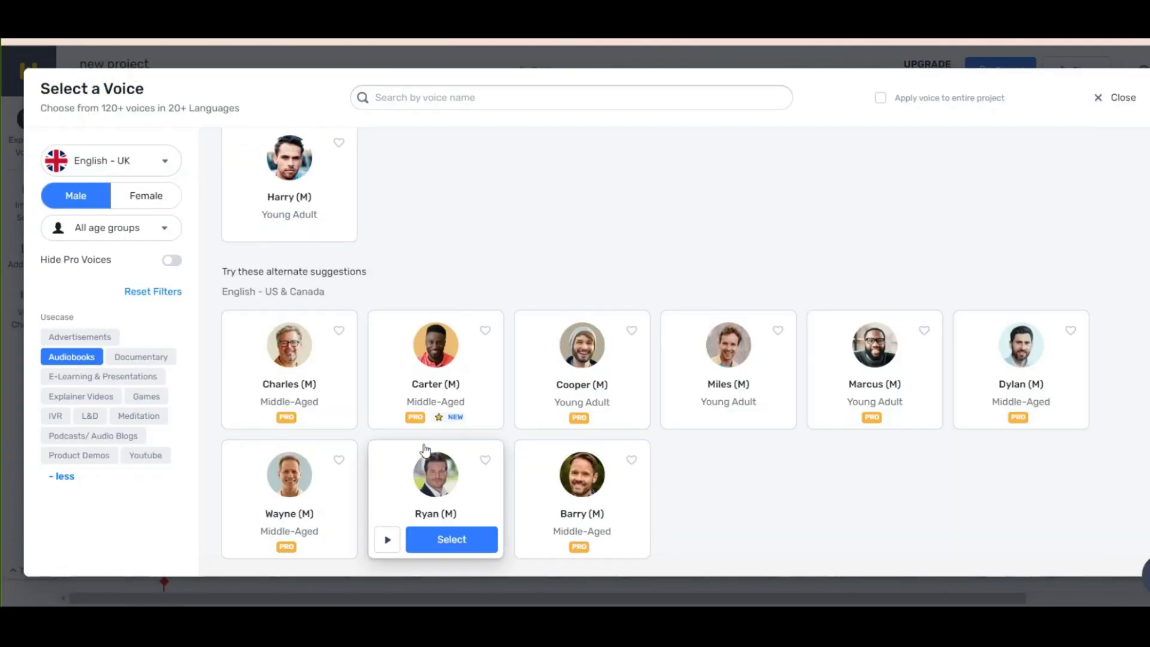
scroll(801, 457, "up", 2)
left_click(826, 412)
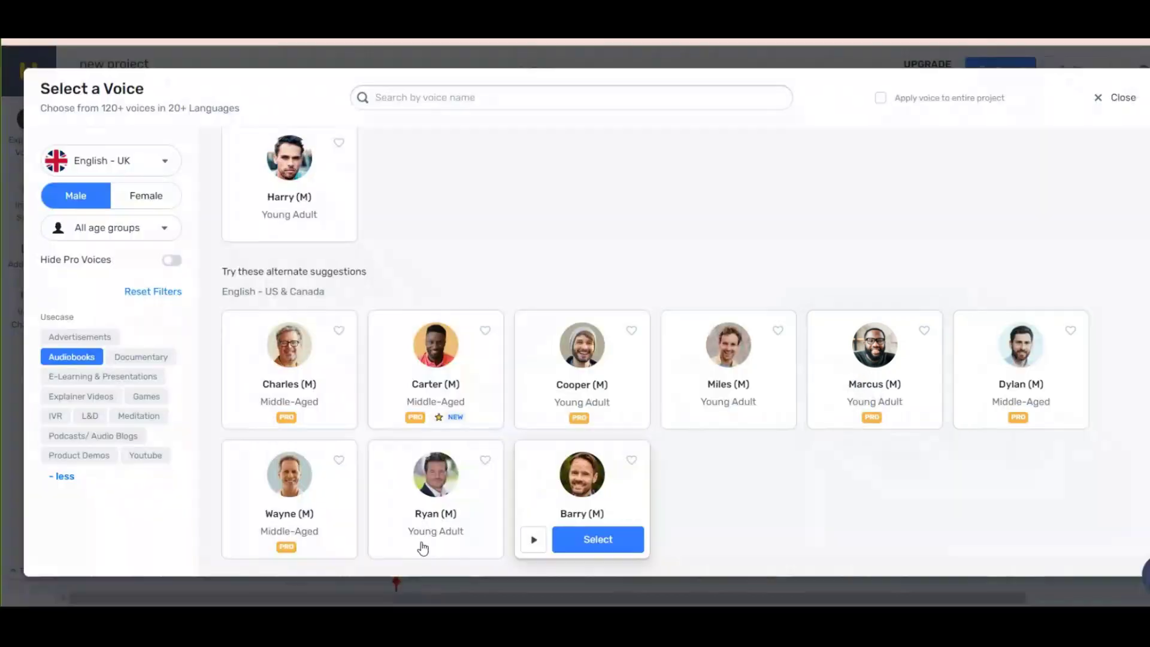
left_click(241, 540)
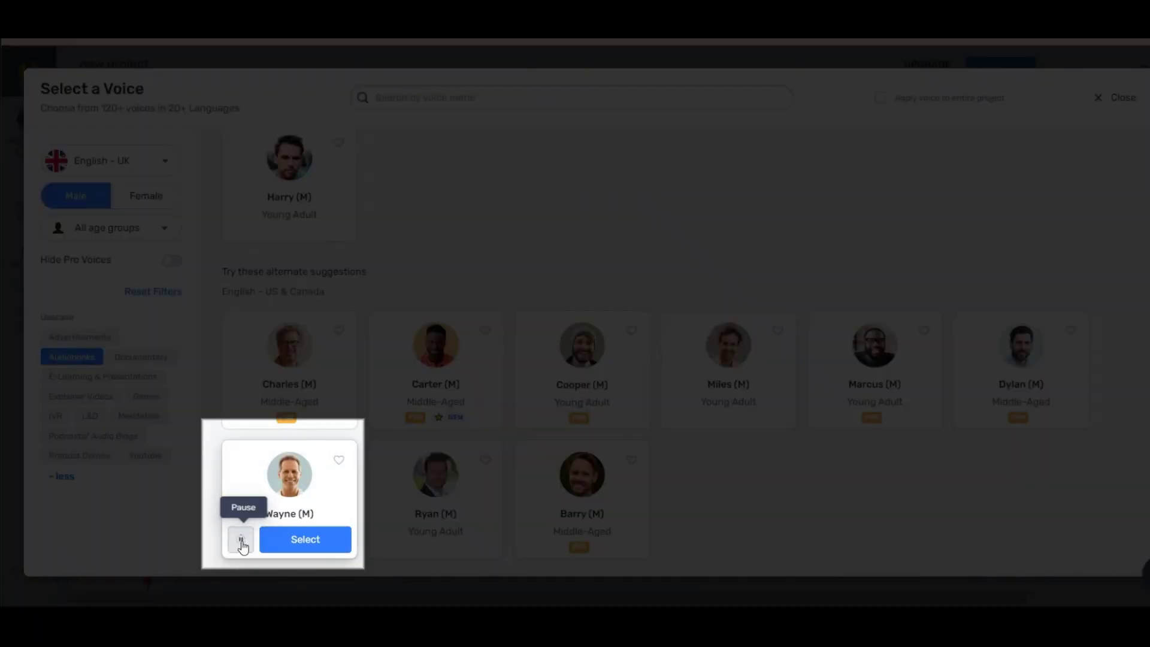
scroll(240, 542, "up", 3)
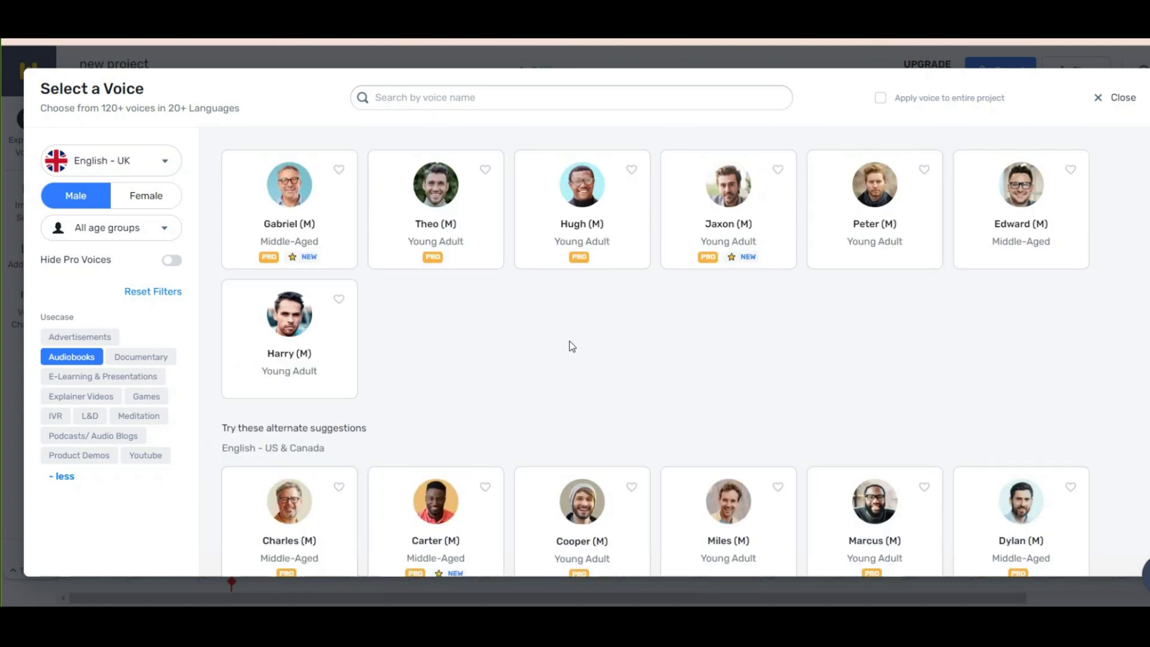
mouse_move(592, 224)
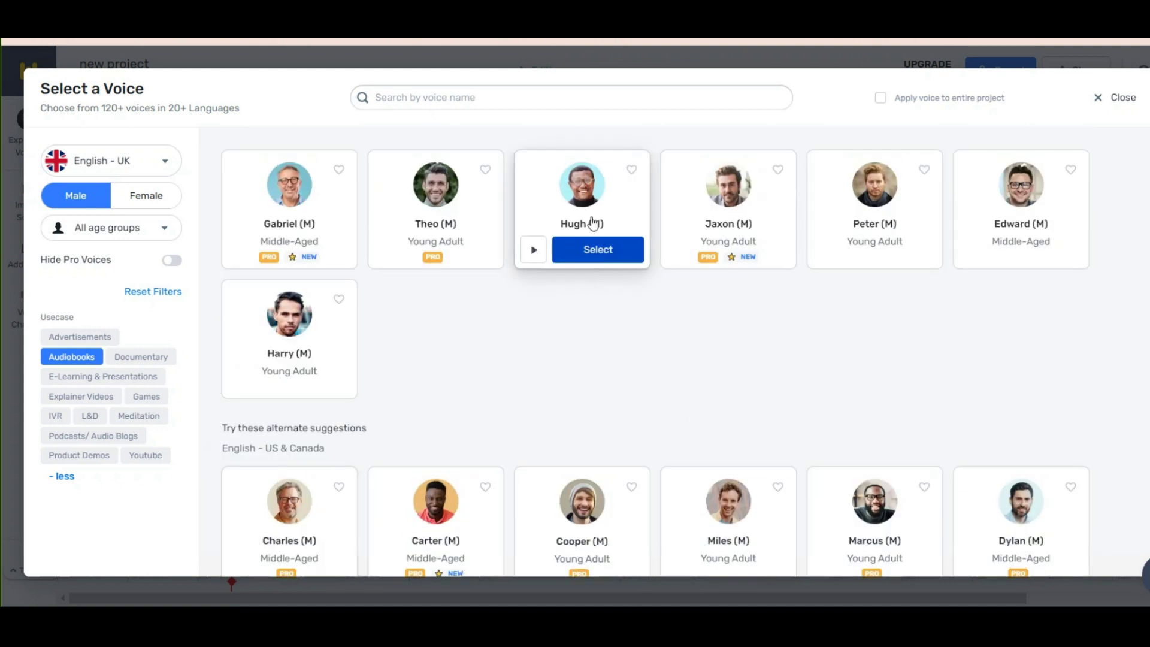
left_click(597, 255)
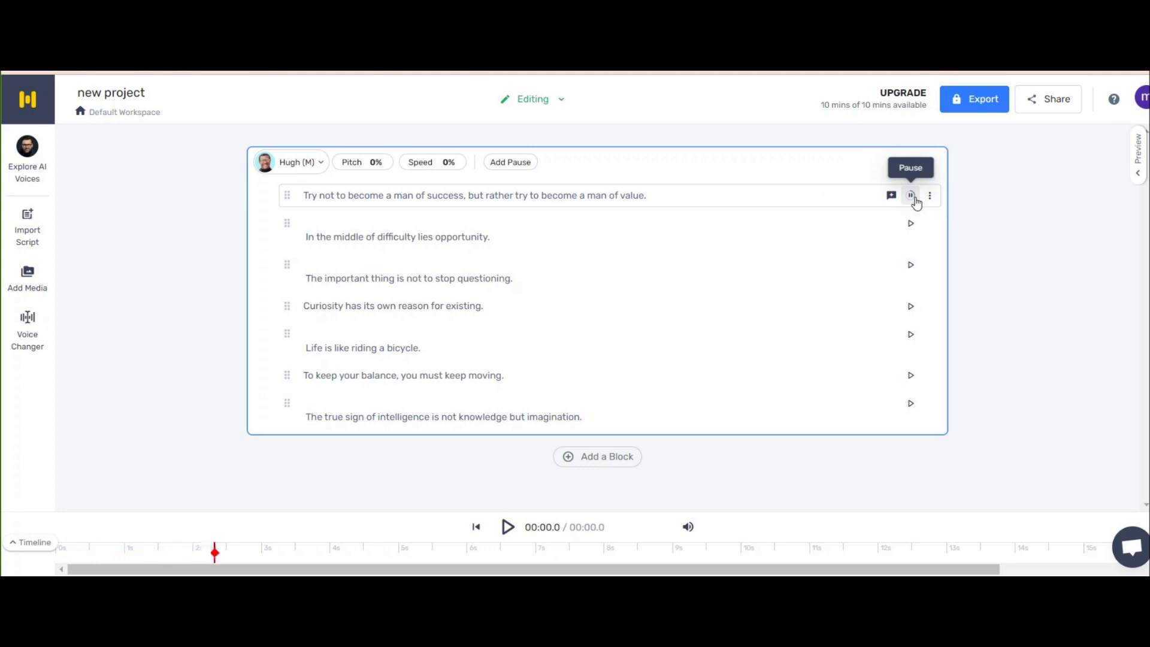
Set the voice pitch and speed both to -5%, then briefly start and stop audio generation.
left_click(426, 162)
left_click_drag(431, 203, 413, 204)
left_click(361, 162)
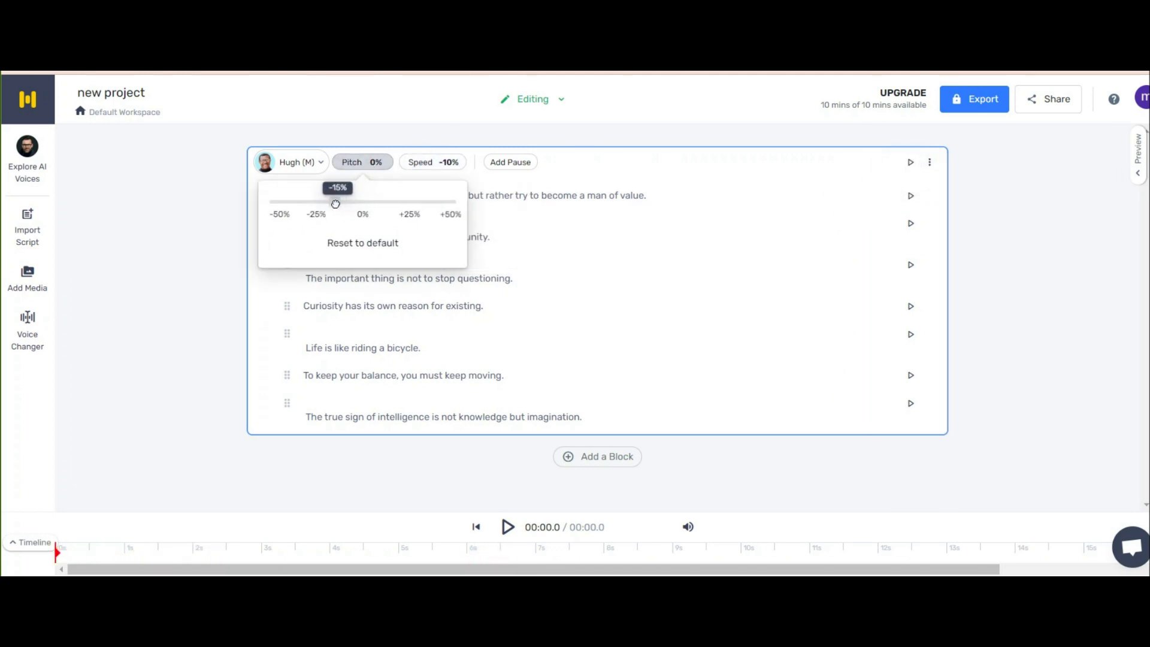
left_click_drag(335, 203, 334, 203)
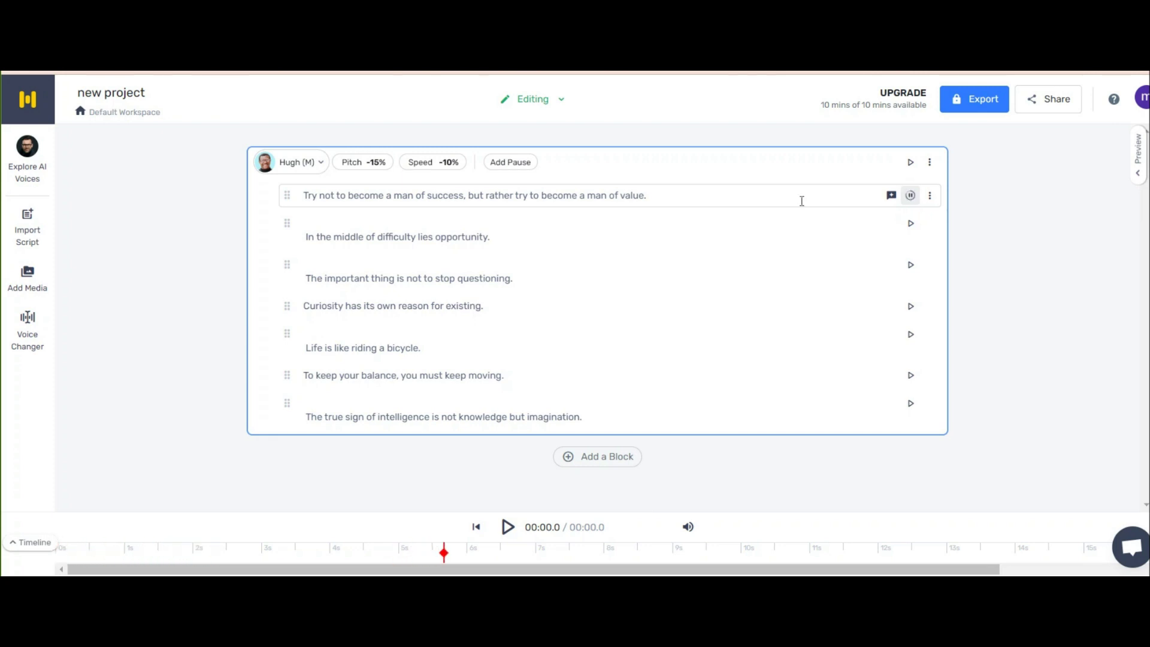
left_click(426, 161)
left_click_drag(413, 204, 421, 203)
left_click(362, 162)
left_click_drag(336, 204, 353, 204)
left_click(1041, 211)
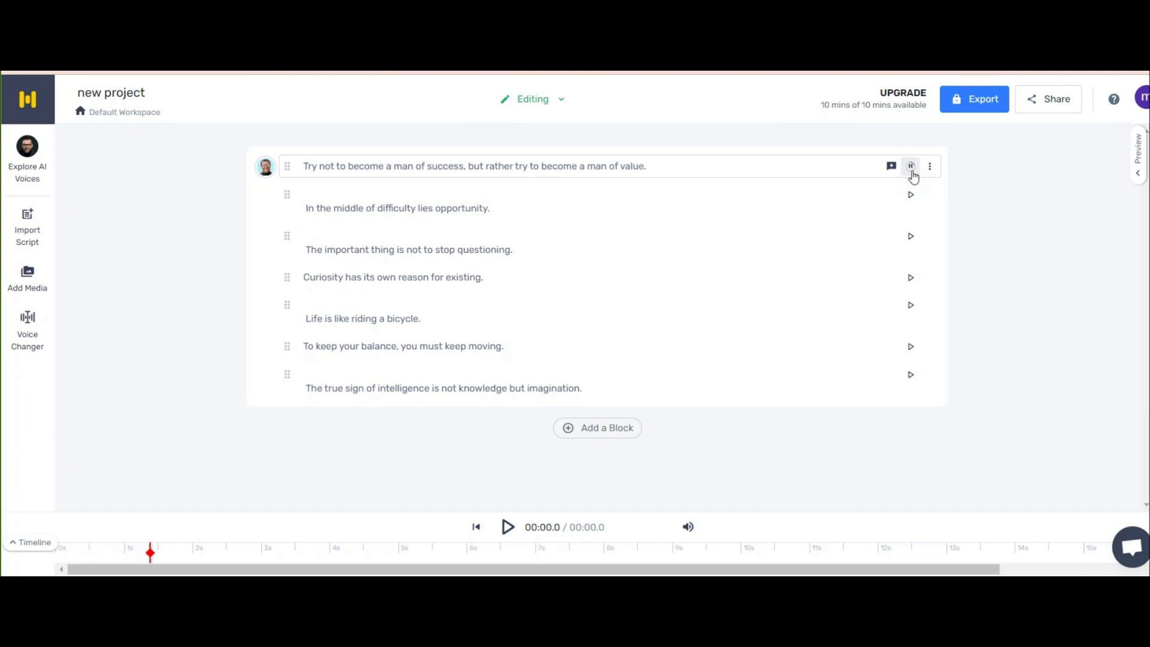
left_click(911, 195)
left_click(911, 195)
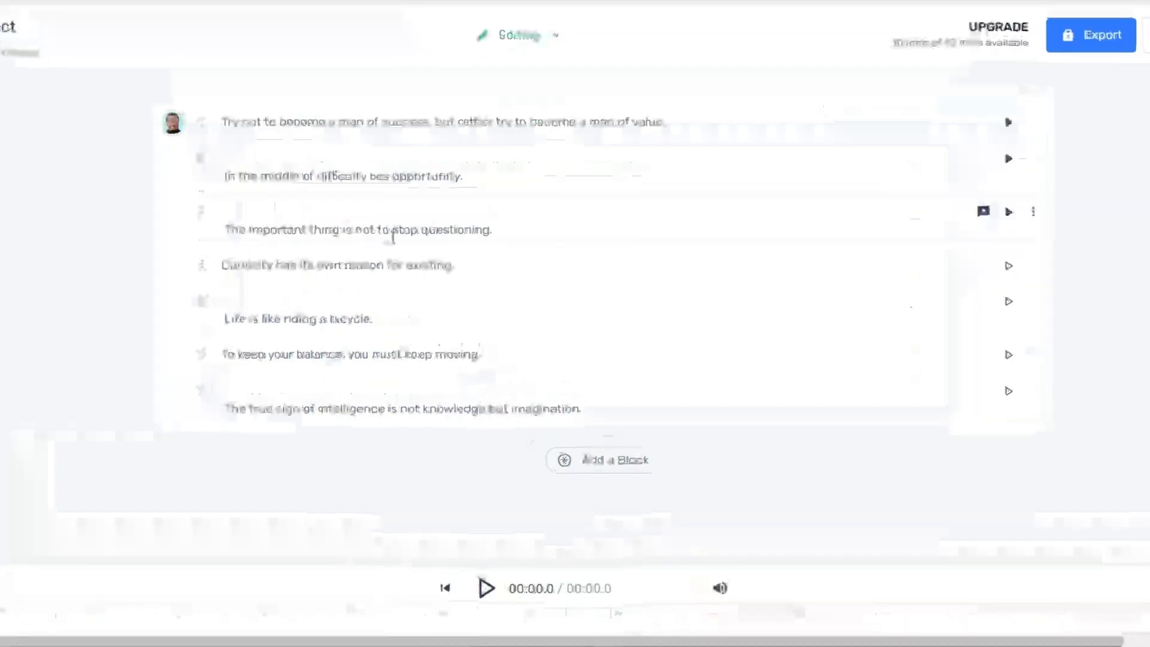
Join the Curiosity and balance sentences onto their previous lines and delete the emptied rows.
left_click(538, 243)
key("Delete")
left_click(1083, 305)
left_click(820, 406)
left_click(443, 321)
key("Delete")
left_click(1083, 346)
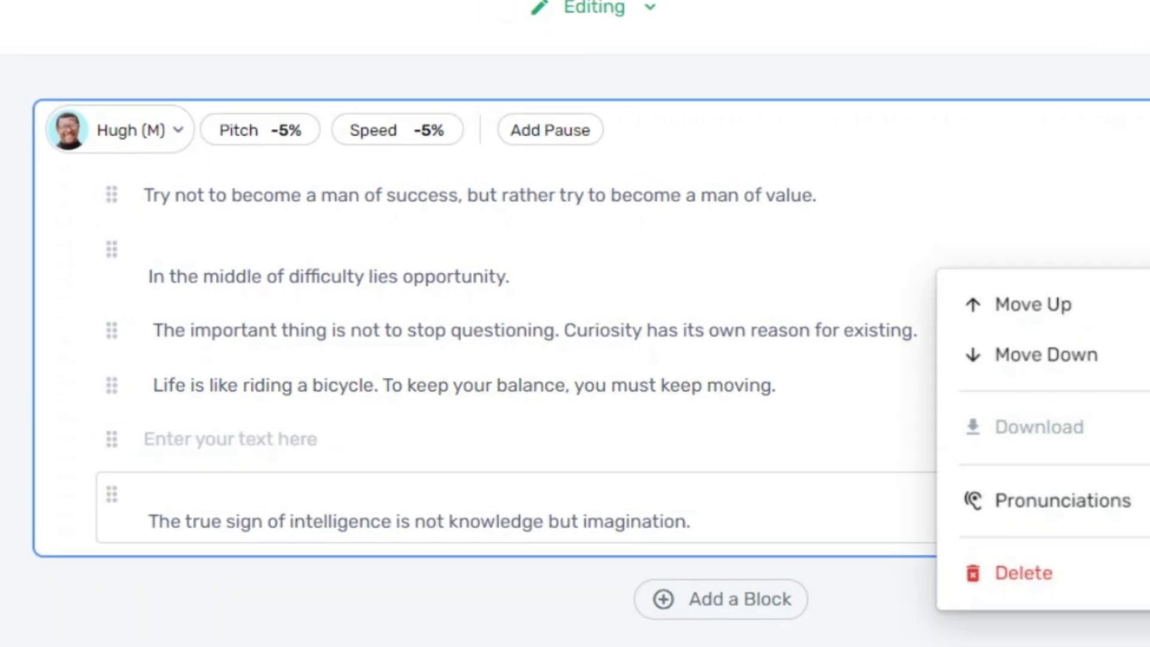
left_click(1024, 573)
Remove the blank lines above 'In the middle' and 'The true sign'.
left_click(357, 252)
key("Delete")
left_click(289, 431)
key("BackSpace")
key("ctrl+z")
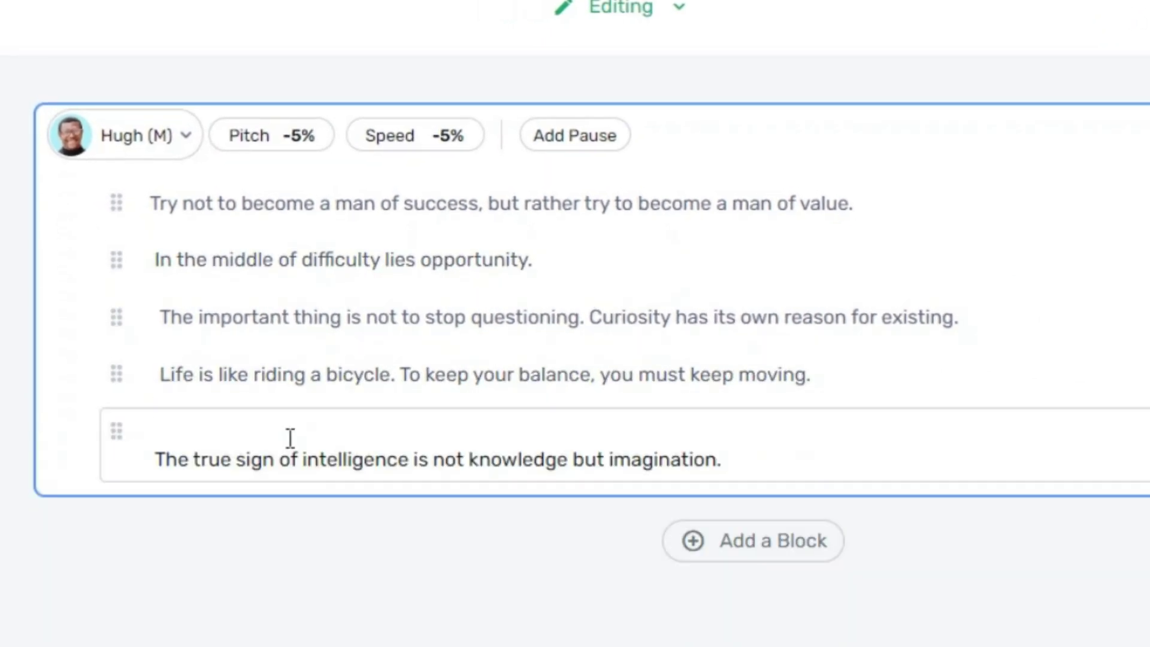
key("BackSpace")
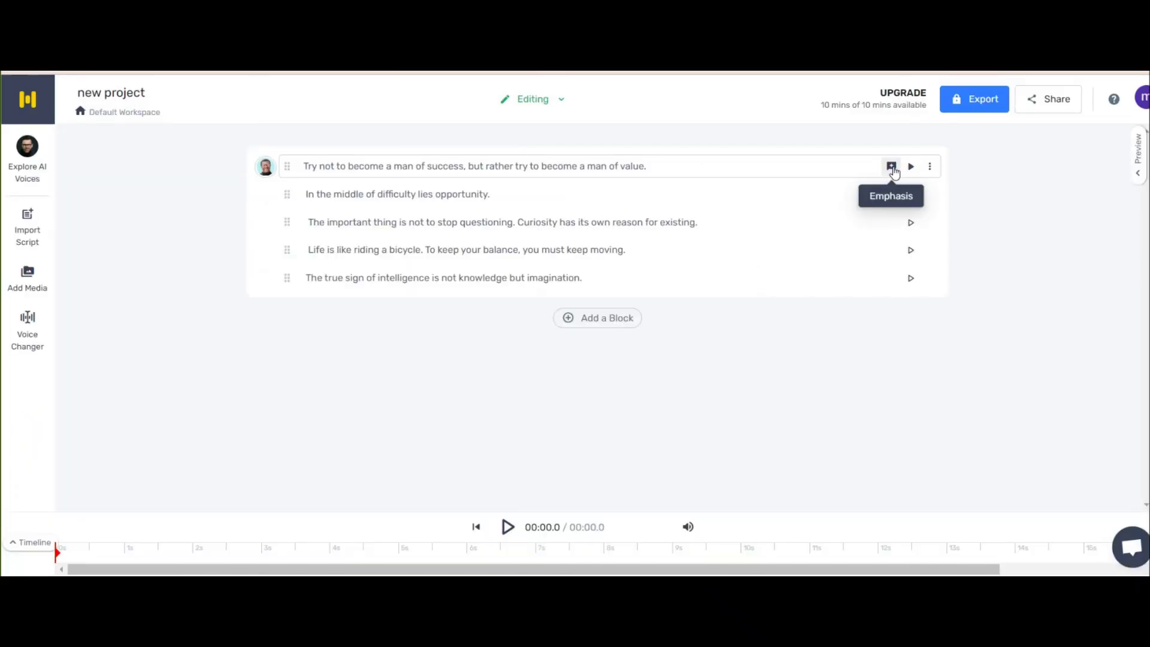
Add an emphasis point under 'but' in the first quote and view the pronunciation help.
left_click(891, 167)
left_click(589, 331)
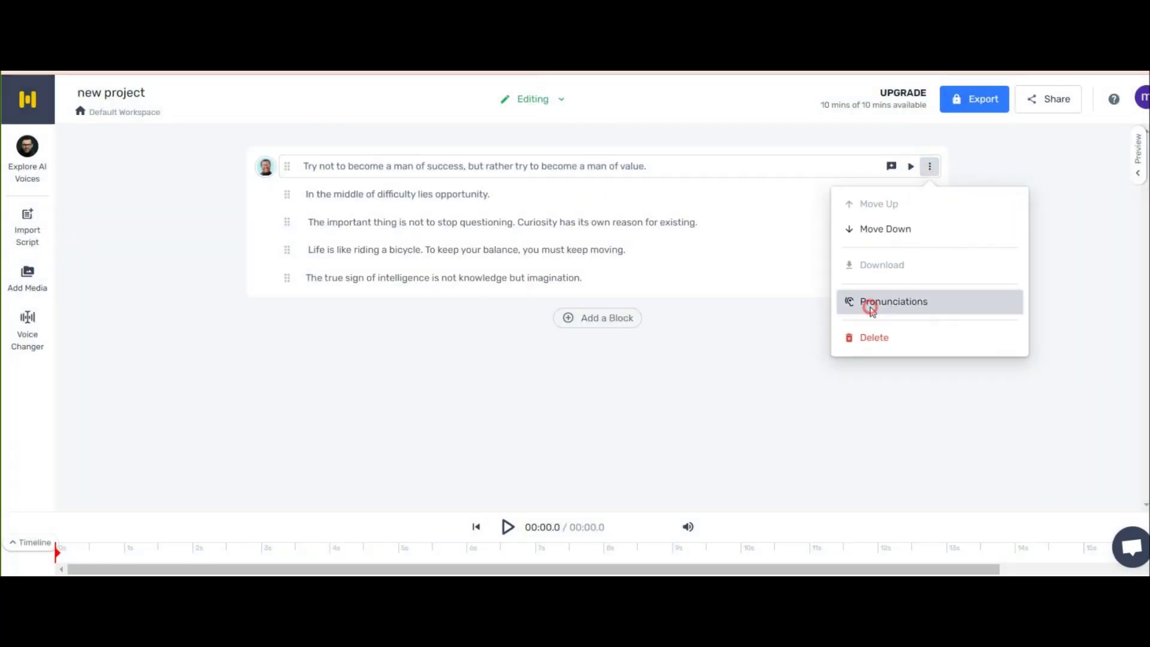
left_click(868, 302)
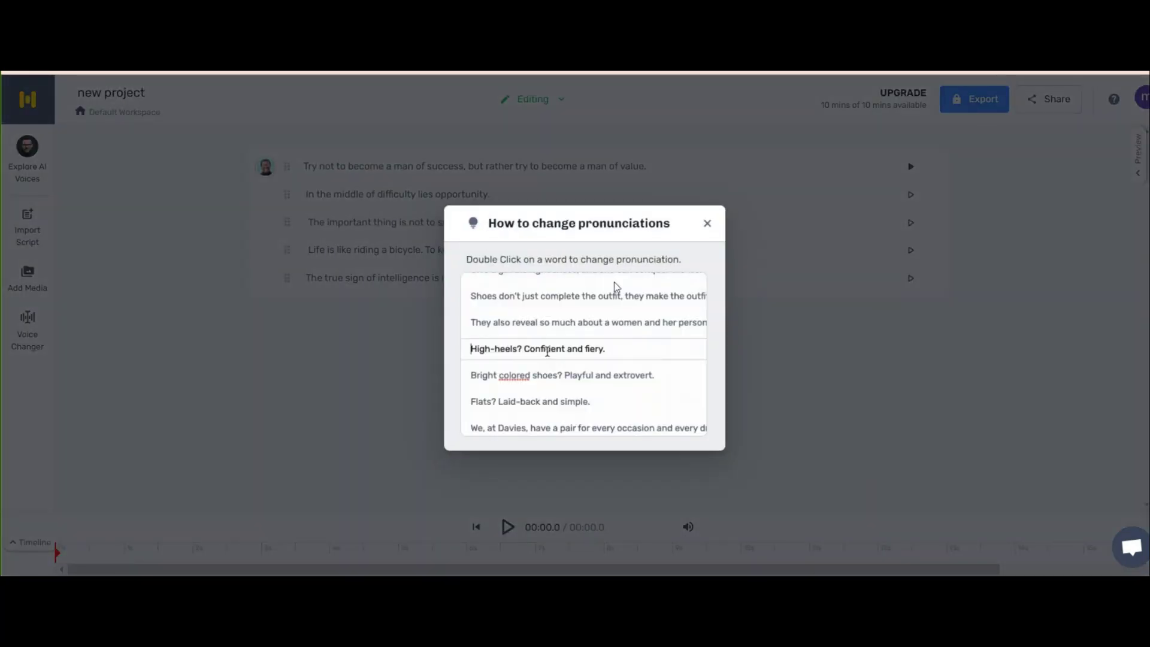
left_click(708, 224)
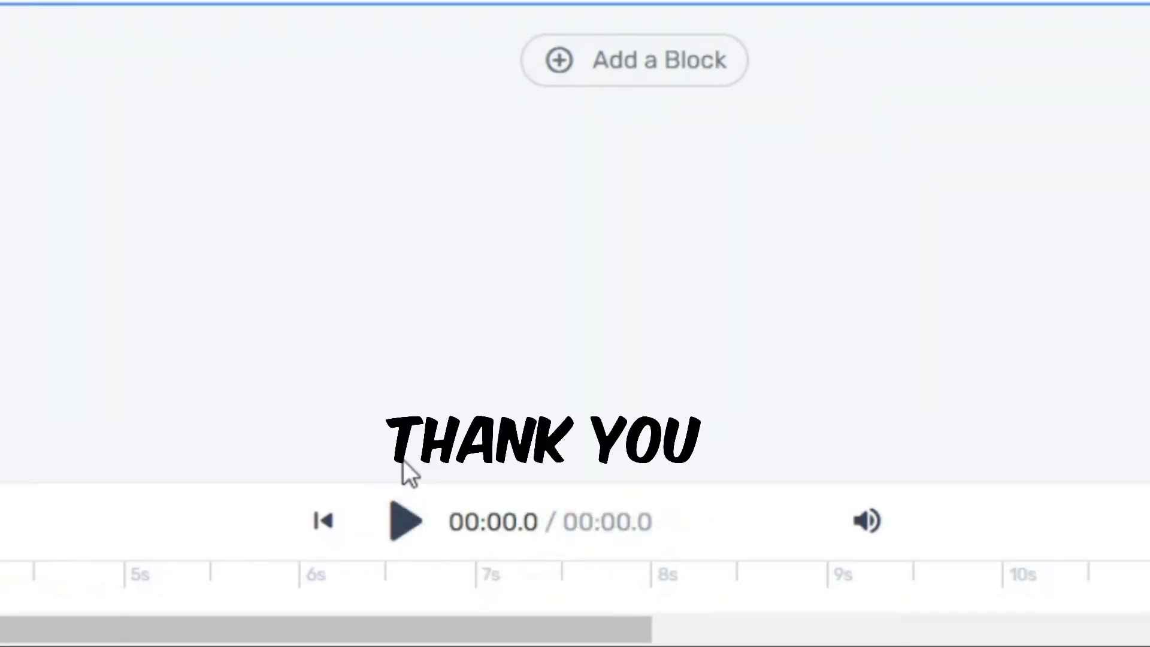
Play the whole voiceover, then export it as high-quality audio.
left_click(402, 516)
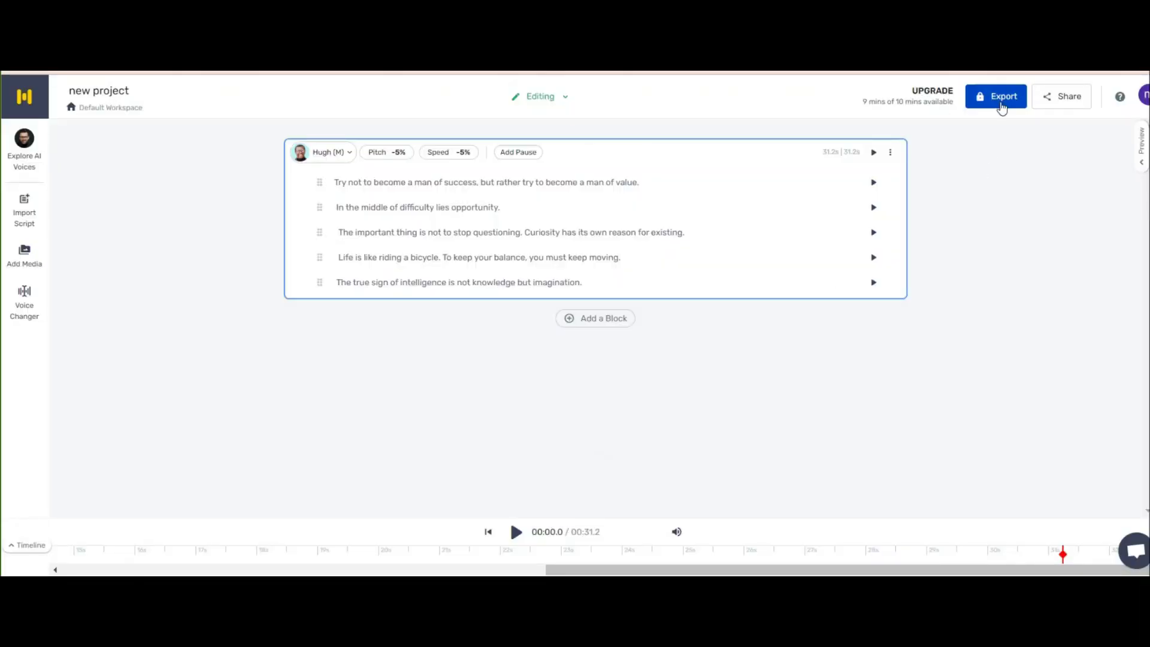
left_click(997, 99)
left_click(524, 374)
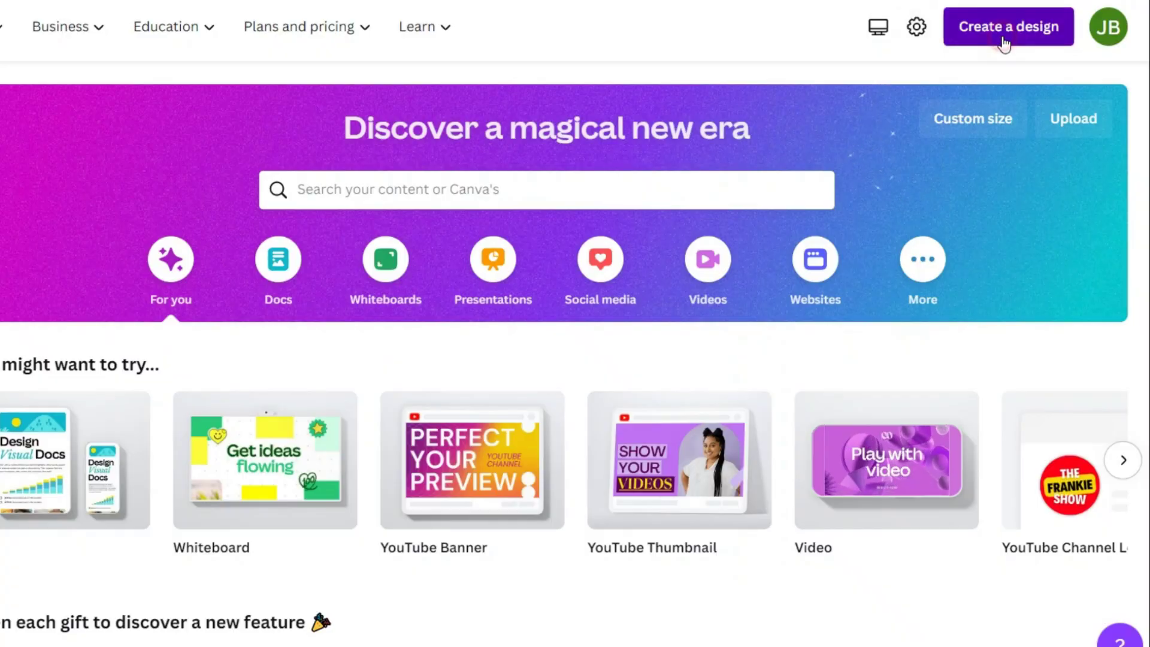
Create a YouTube video design and set a dark textured 'black background' photo as the page background.
left_click(865, 75)
type("youtube video chapter")
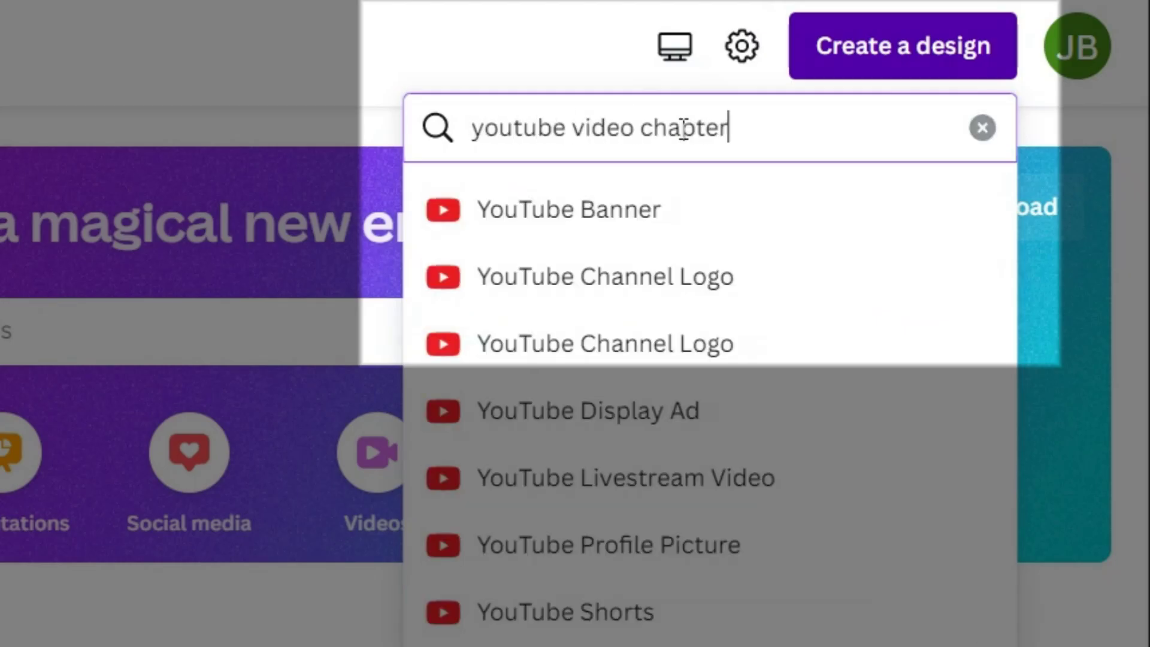
left_click(681, 241)
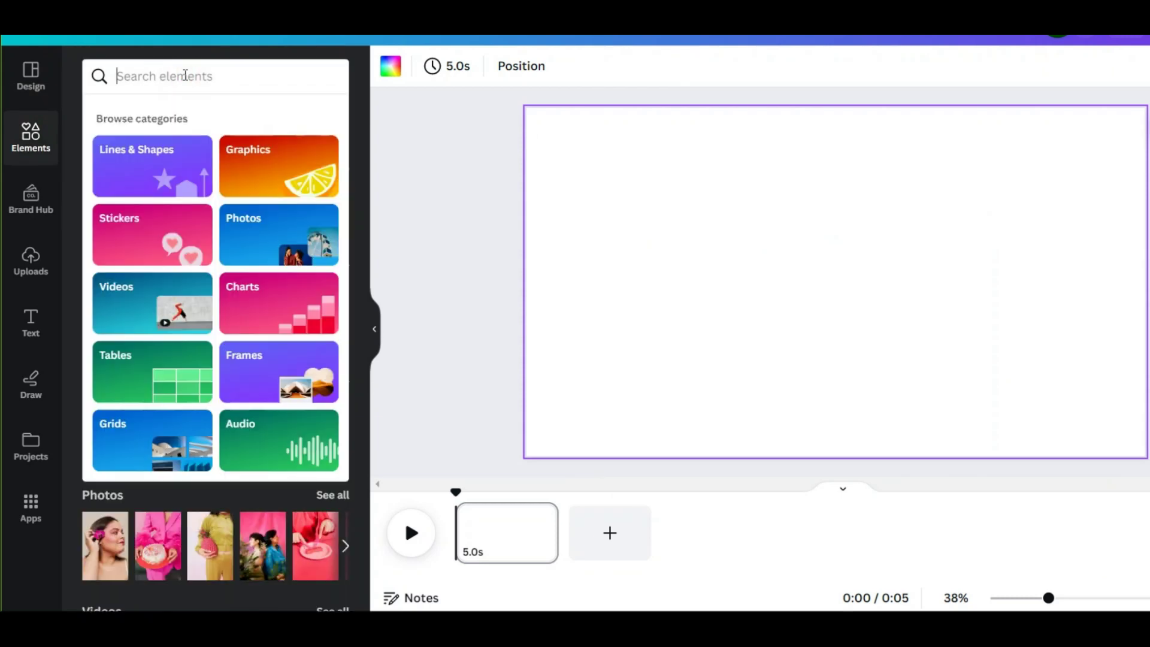
type("black bac")
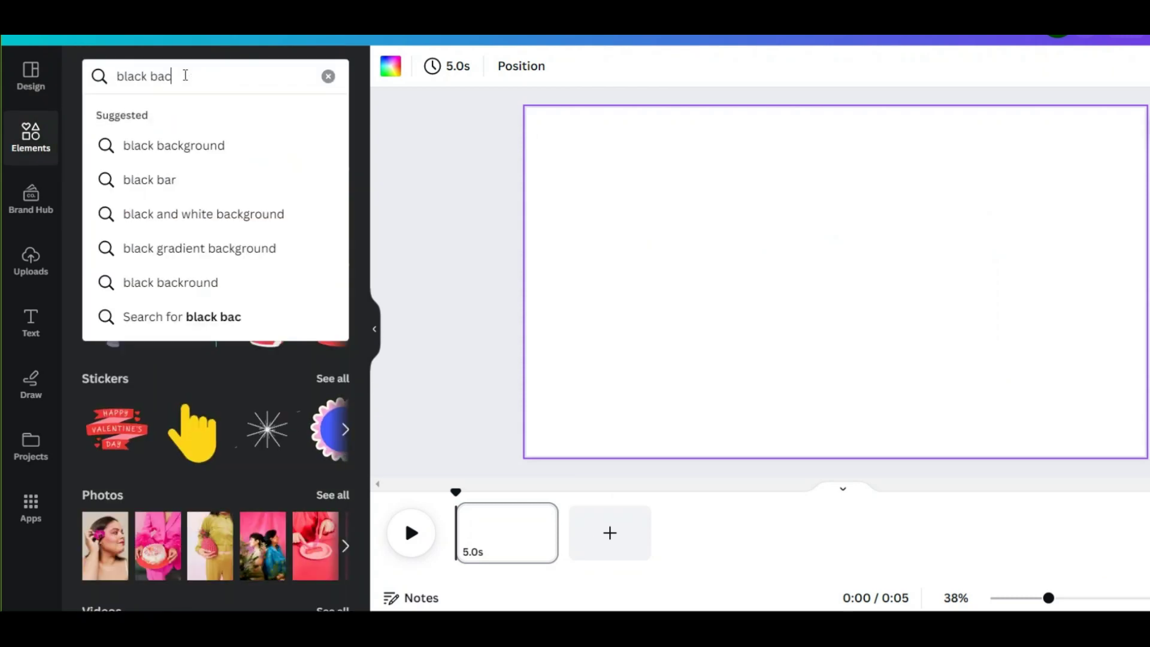
type("kground")
key("Return")
left_click(171, 120)
left_click(204, 117)
scroll(267, 418, "down", 5)
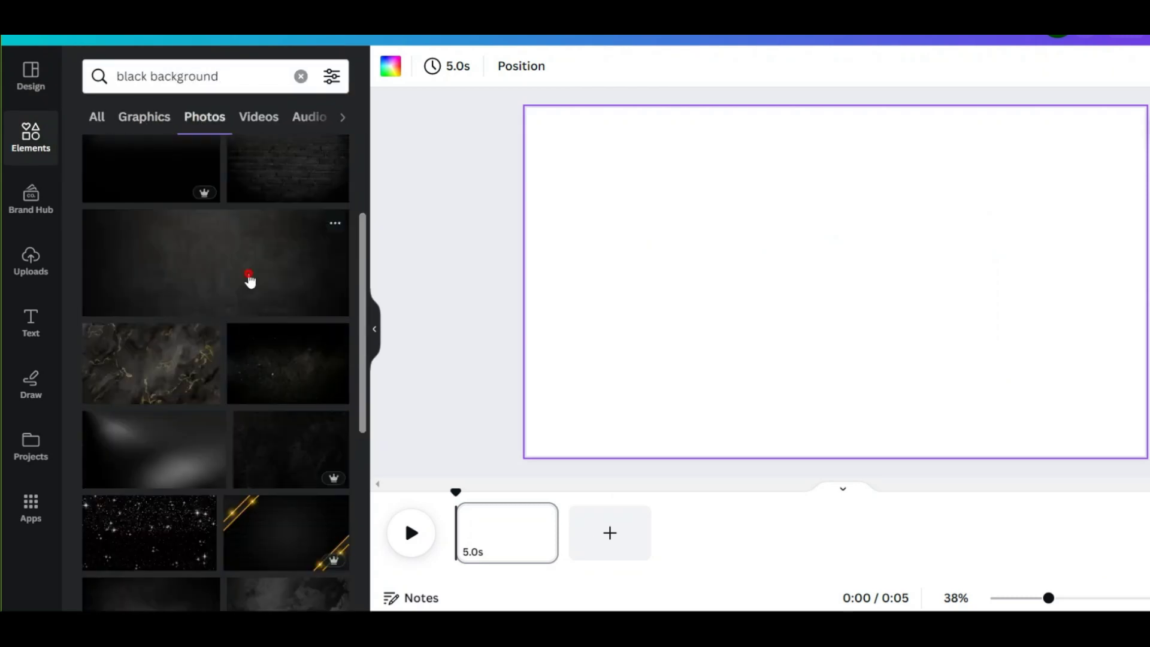
left_click(249, 279)
right_click(786, 150)
left_click(824, 531)
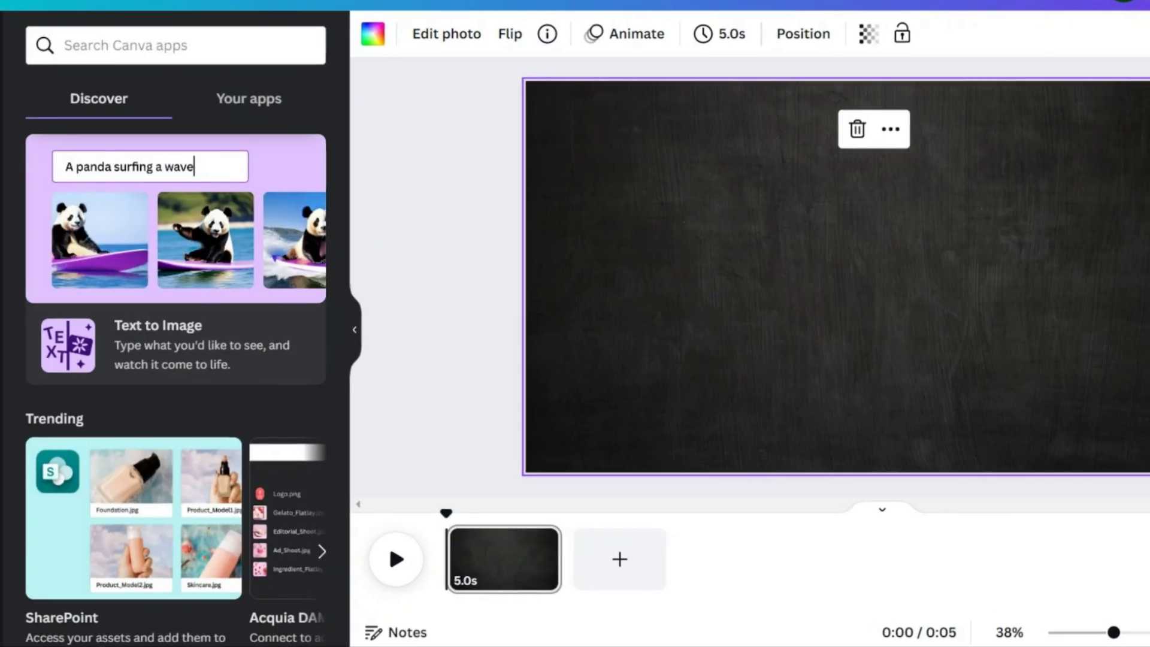
Generate AI images from the prompt 'a photo of Albert Einstein' and add the first portrait.
left_click(158, 335)
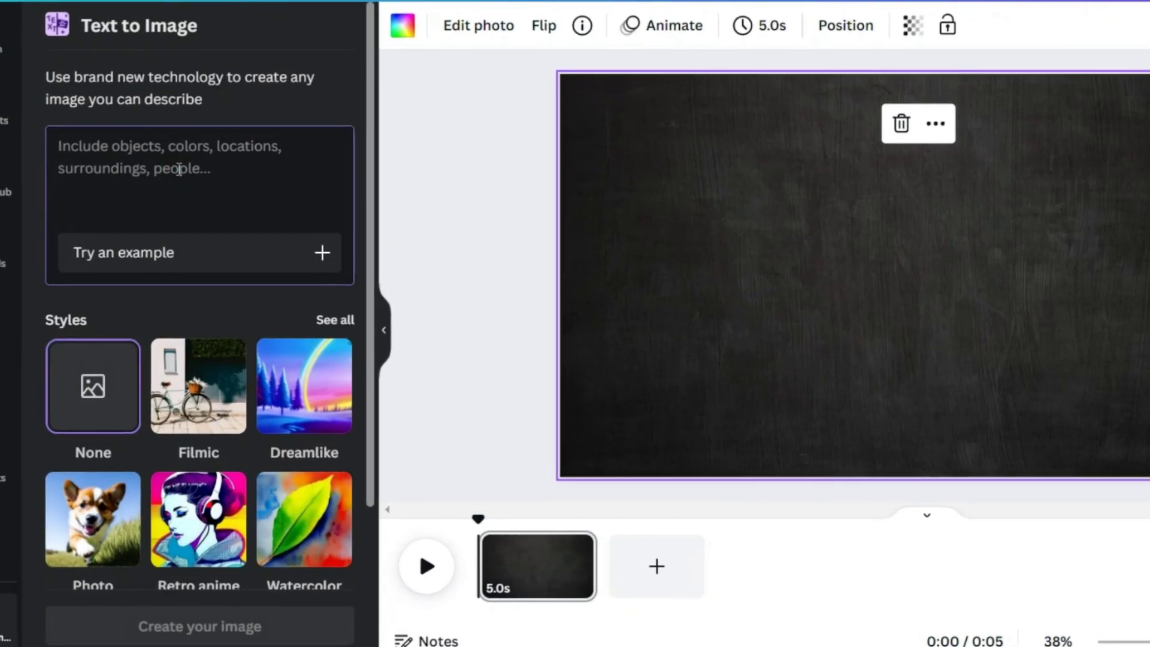
left_click(155, 173)
type("generate p")
key("BackSpace")
type("a photo of Albert Einstein")
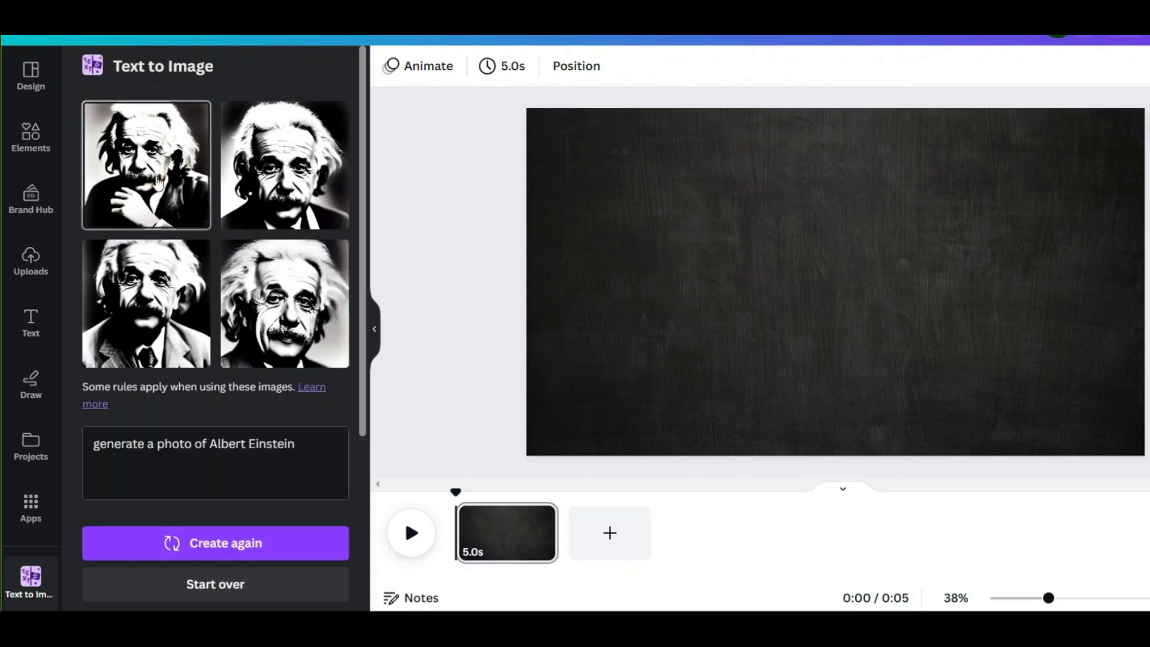
left_click(158, 183)
left_click(288, 574)
Try removing the portrait's background, then flip it horizontally.
left_click(30, 139)
left_click(406, 67)
left_click(128, 208)
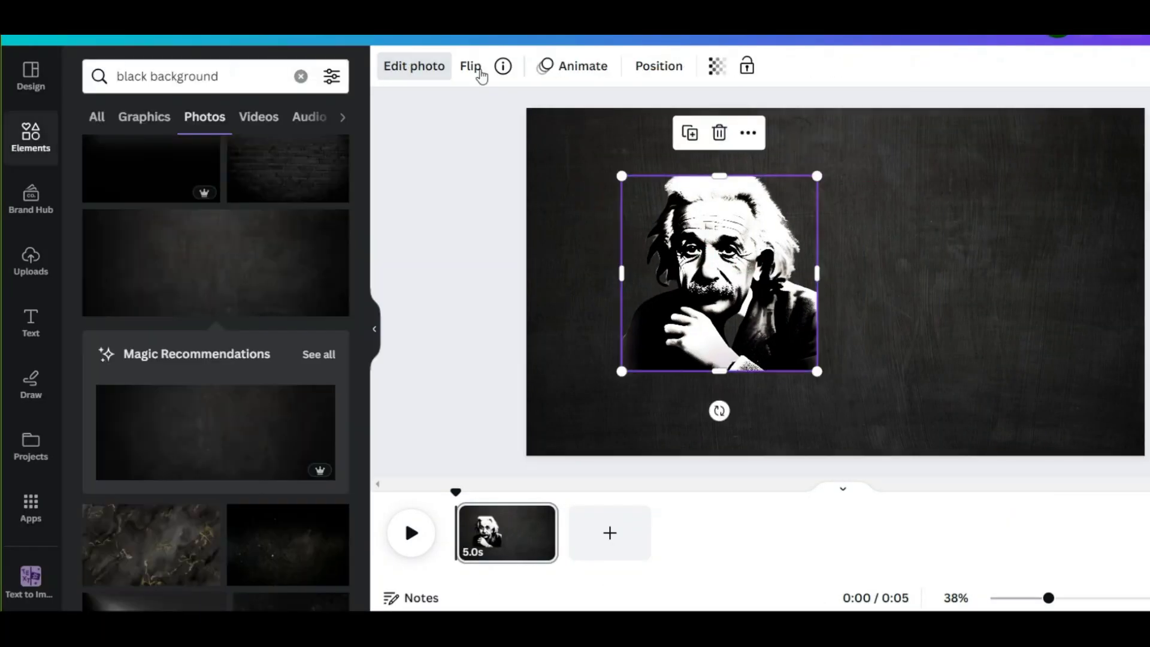
left_click(471, 67)
left_click(507, 112)
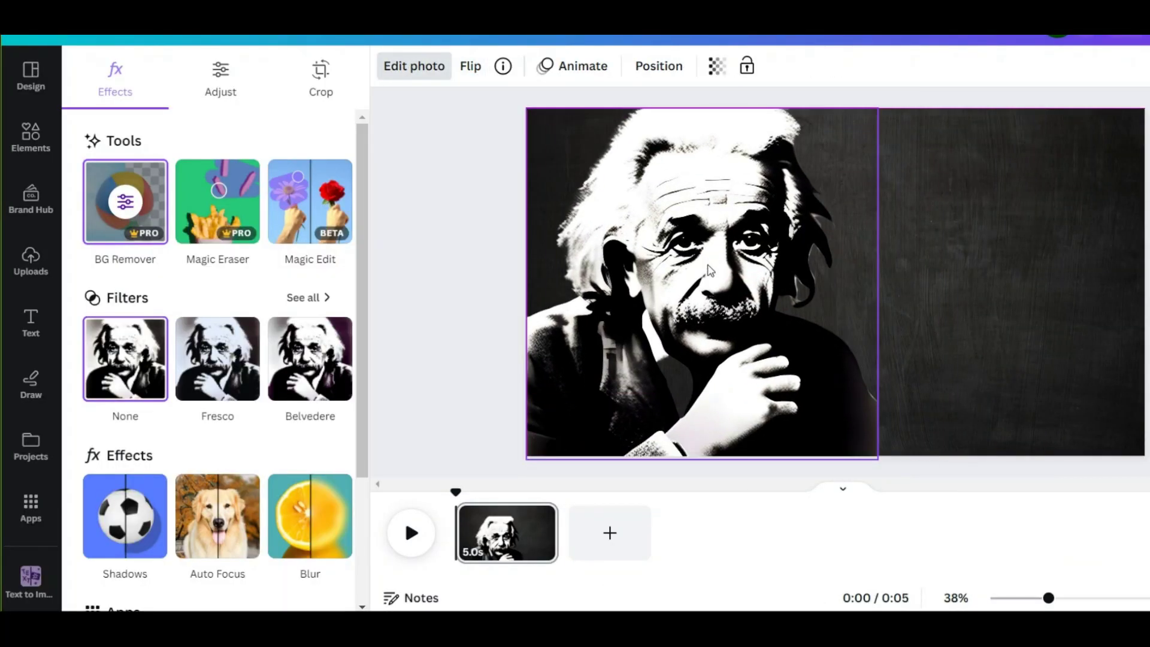
left_click(477, 197)
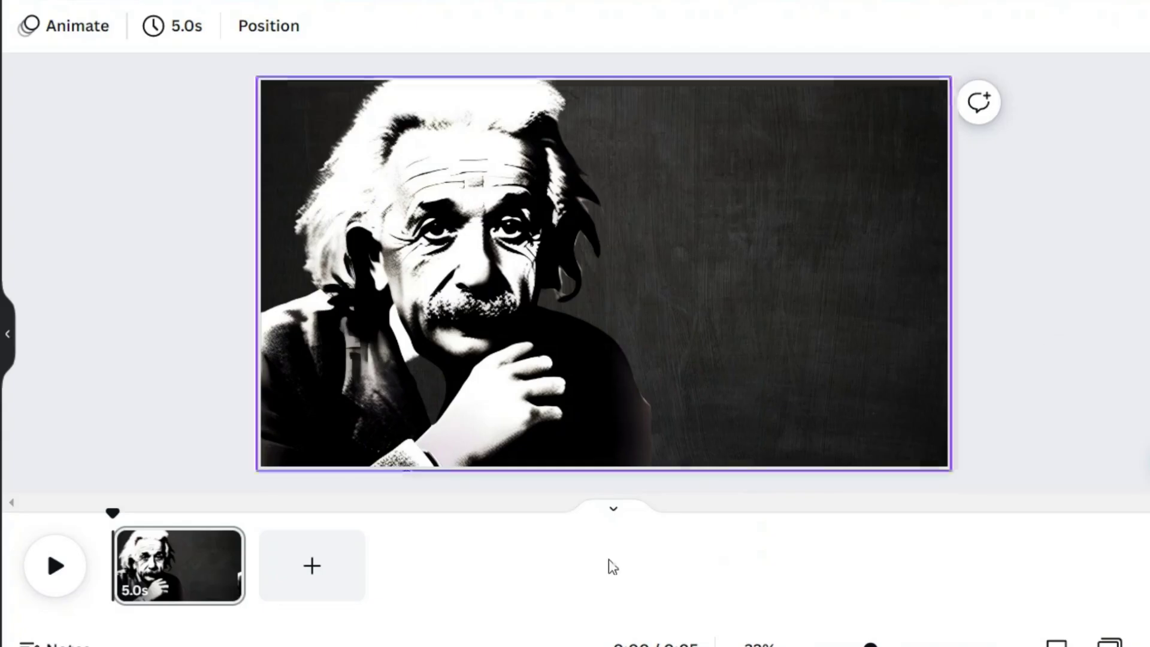
Duplicate the page four times to get five identical pages.
left_click(223, 546)
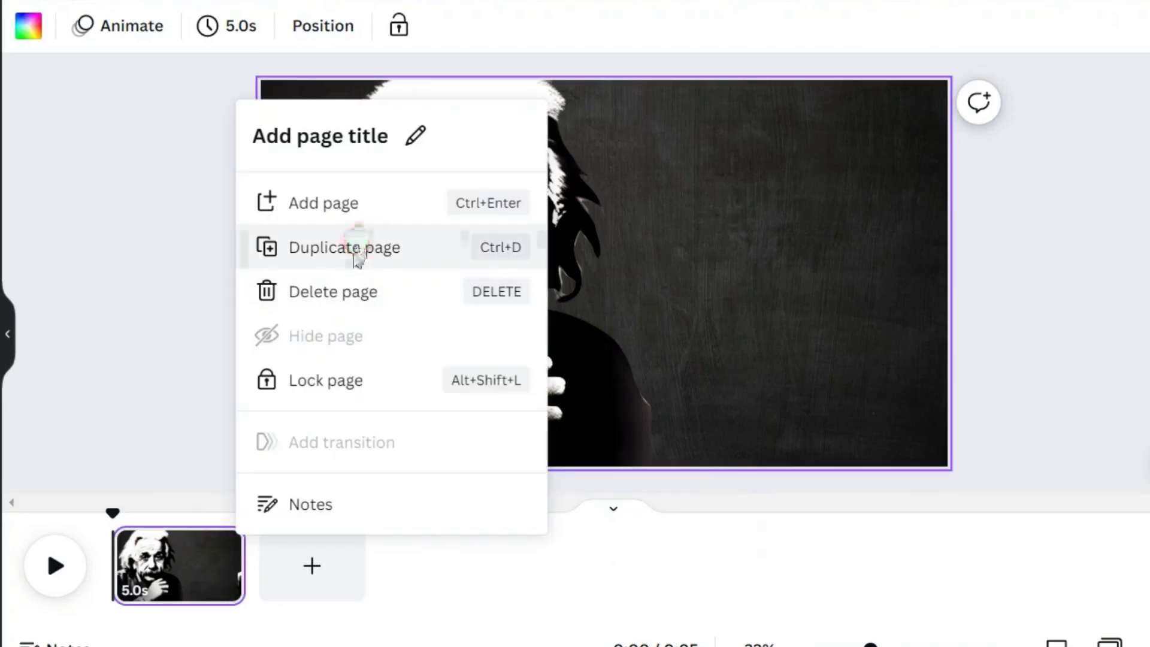
left_click(357, 248)
left_click(261, 533)
left_click(372, 115)
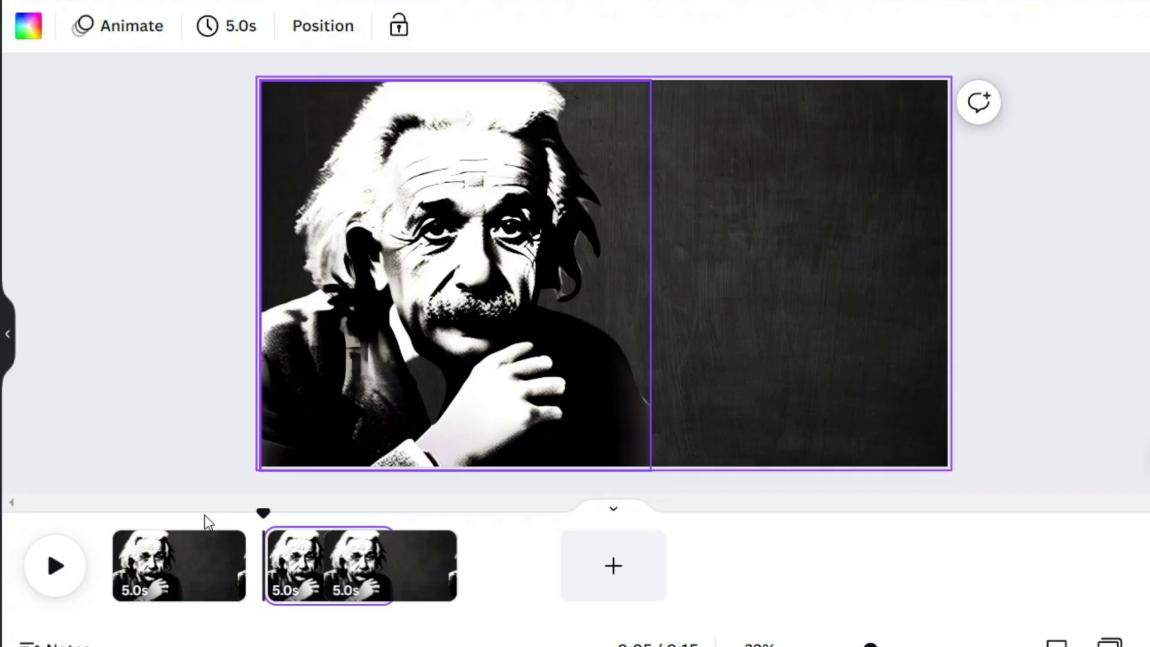
left_click(222, 544)
left_click(315, 253)
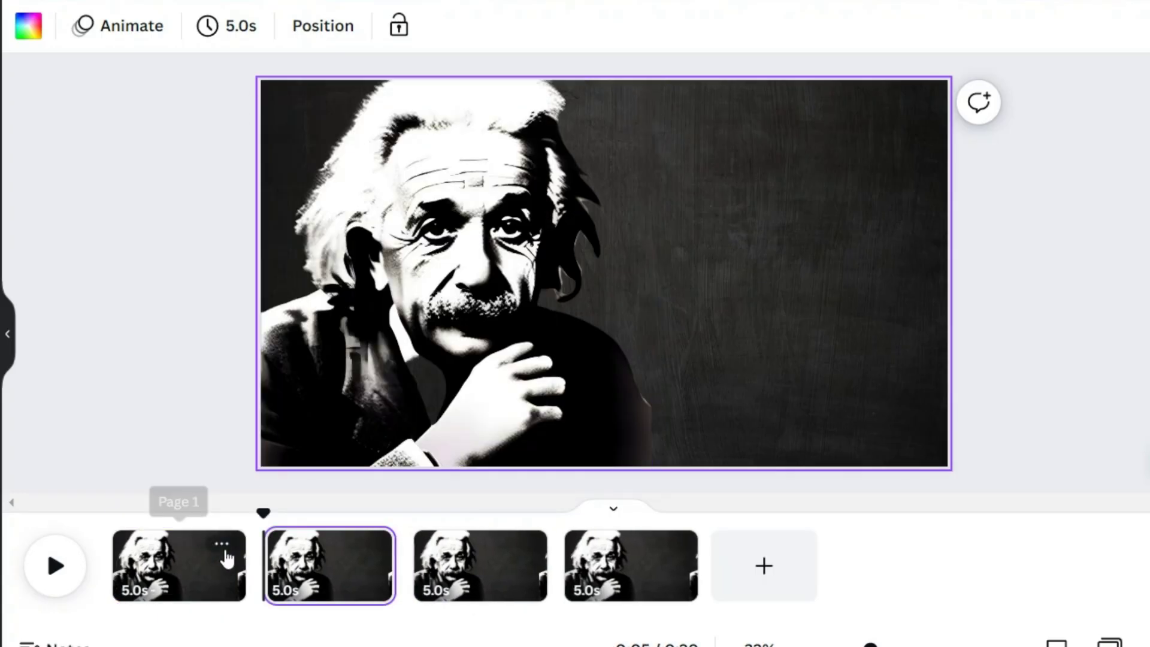
left_click(221, 544)
left_click(299, 246)
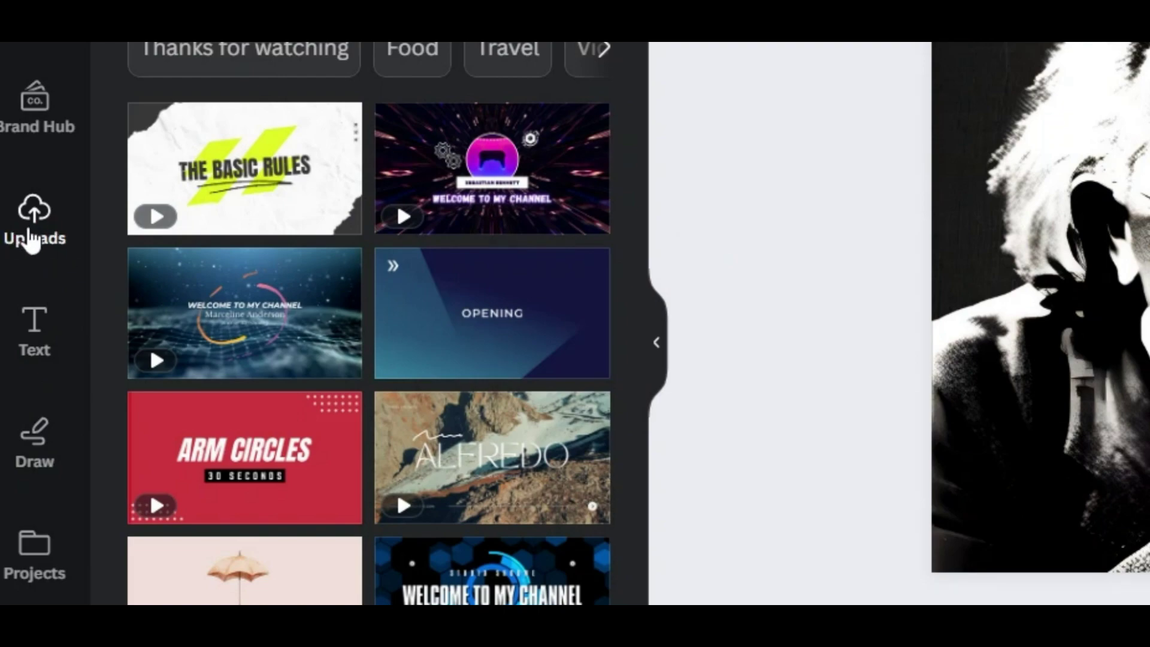
Add the uploaded quotes voice.mp3 narration under the video pages and play it.
left_click(62, 235)
left_click(299, 209)
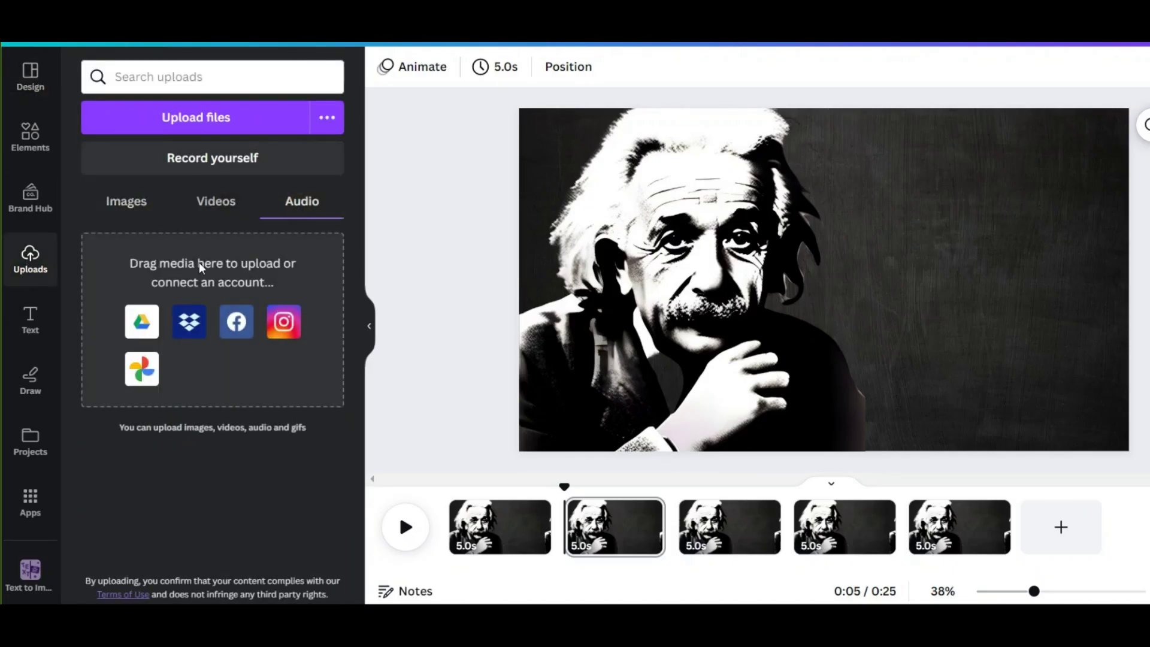
left_click_drag(174, 285, 469, 546)
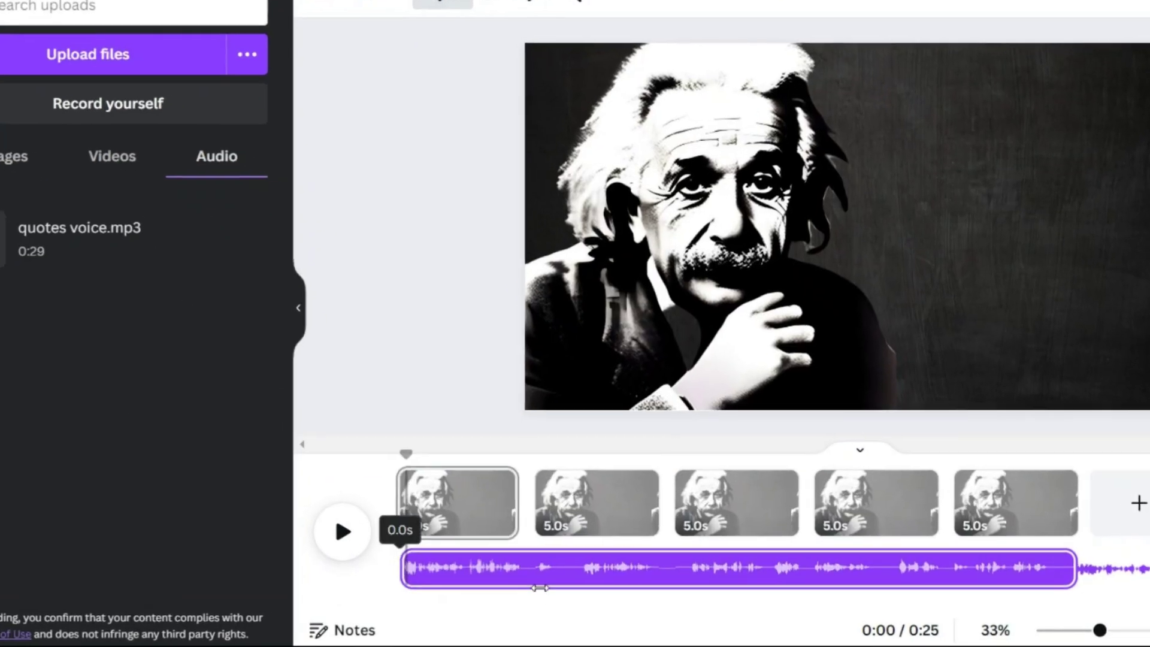
key("space")
Retime the pages to 6.8s, 3.1s and 8.2s and lengthen the fourth slightly to fit the narration.
left_click_drag(432, 491, 483, 491)
left_click_drag(647, 491, 593, 491)
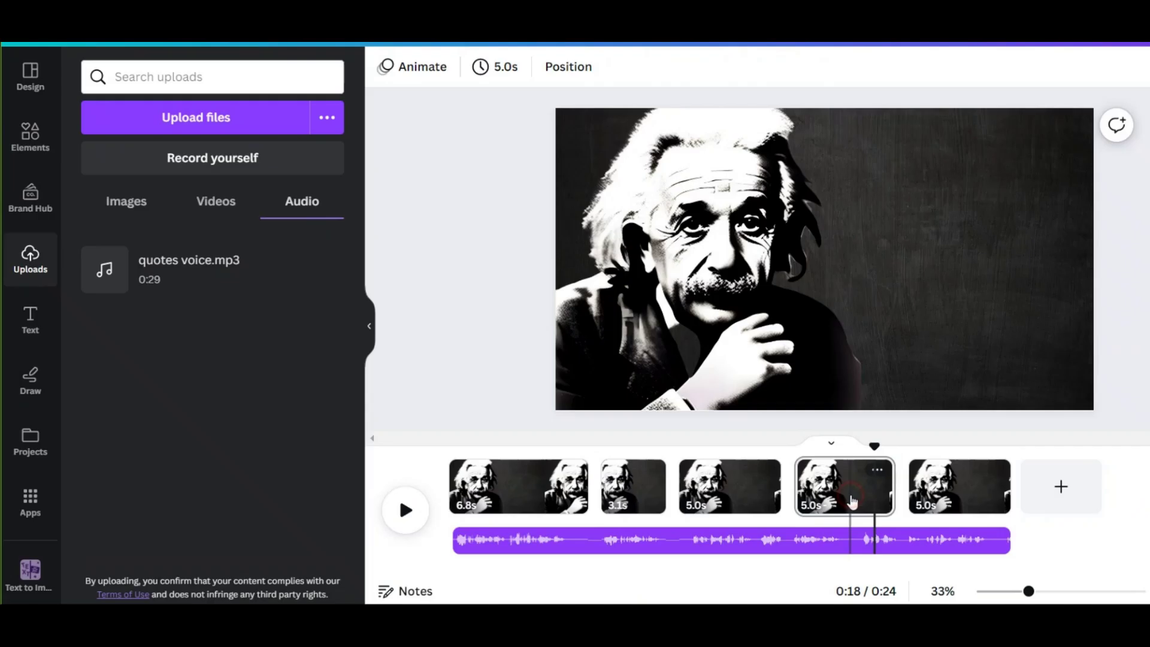
left_click_drag(696, 441, 809, 441)
key("space")
key("space")
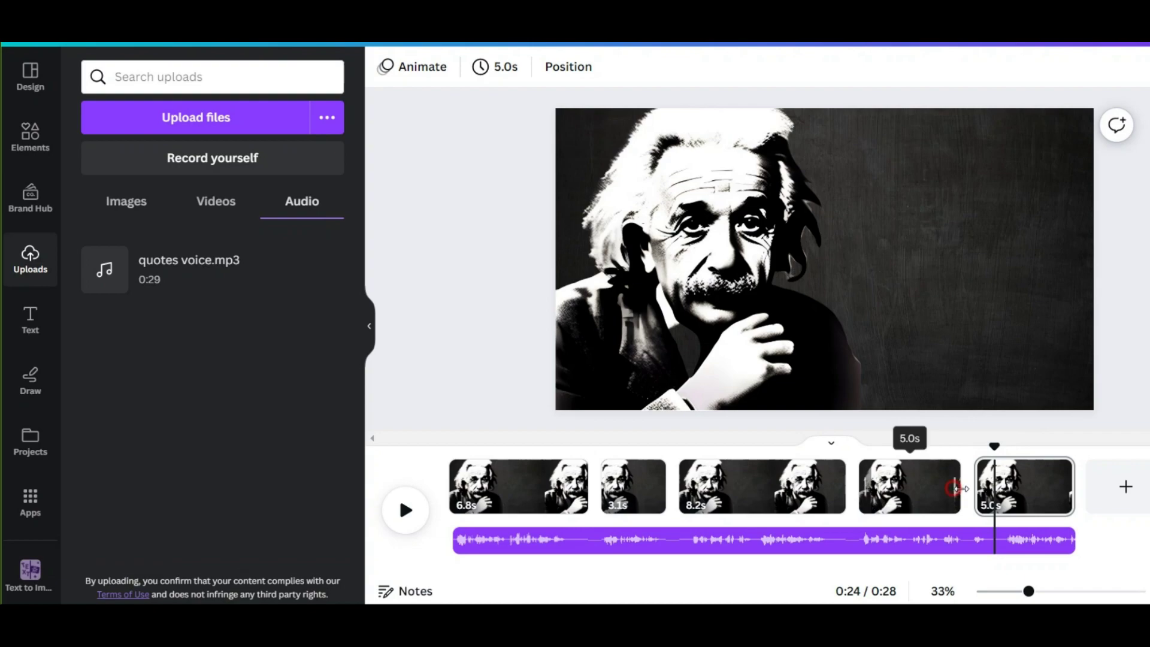
left_click_drag(952, 488, 988, 488)
key("space")
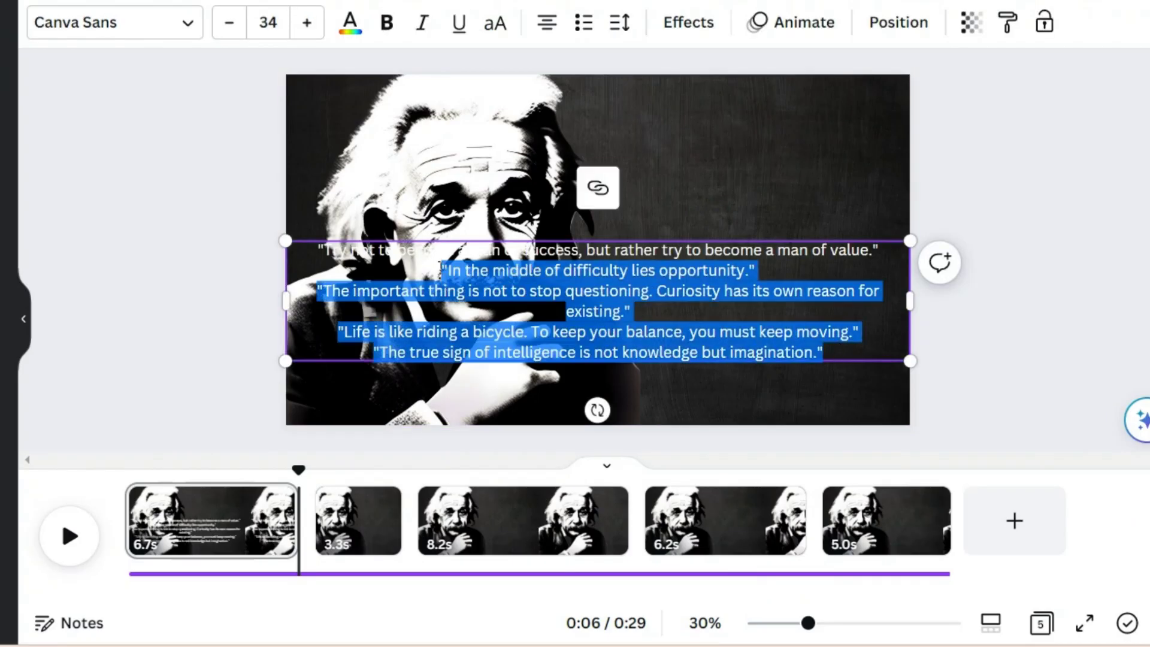
Delete the extra quotes on pages 1–3 and narrow each quote box, moving page 1's right.
key("BackSpace")
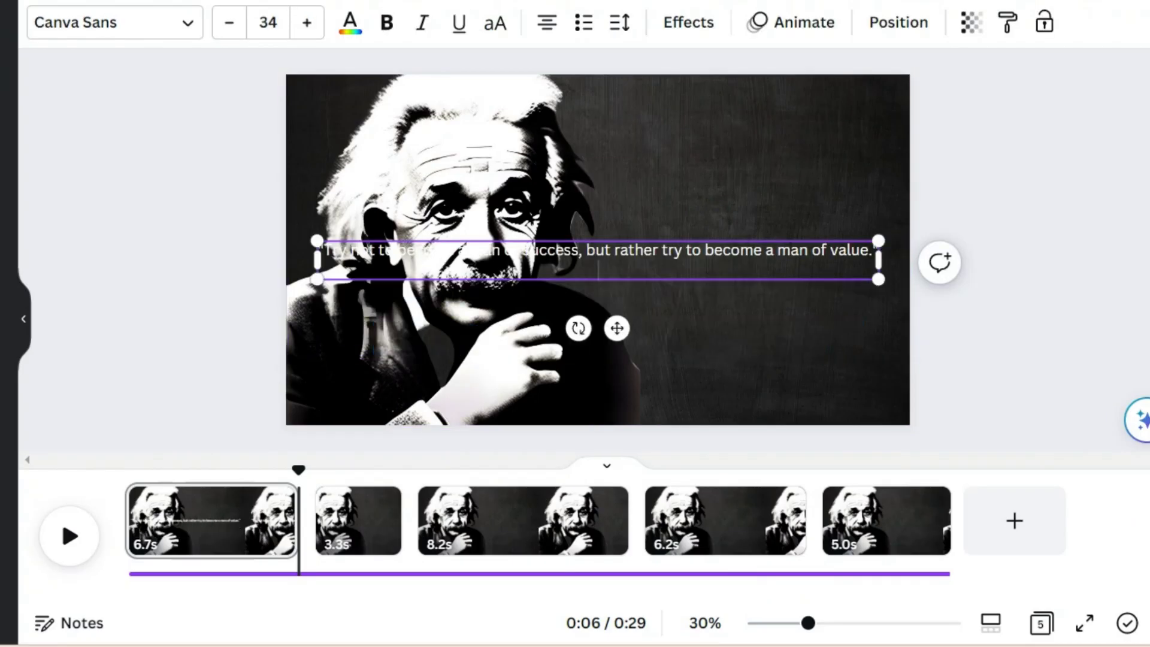
left_click_drag(909, 250, 554, 252)
left_click_drag(436, 272, 718, 185)
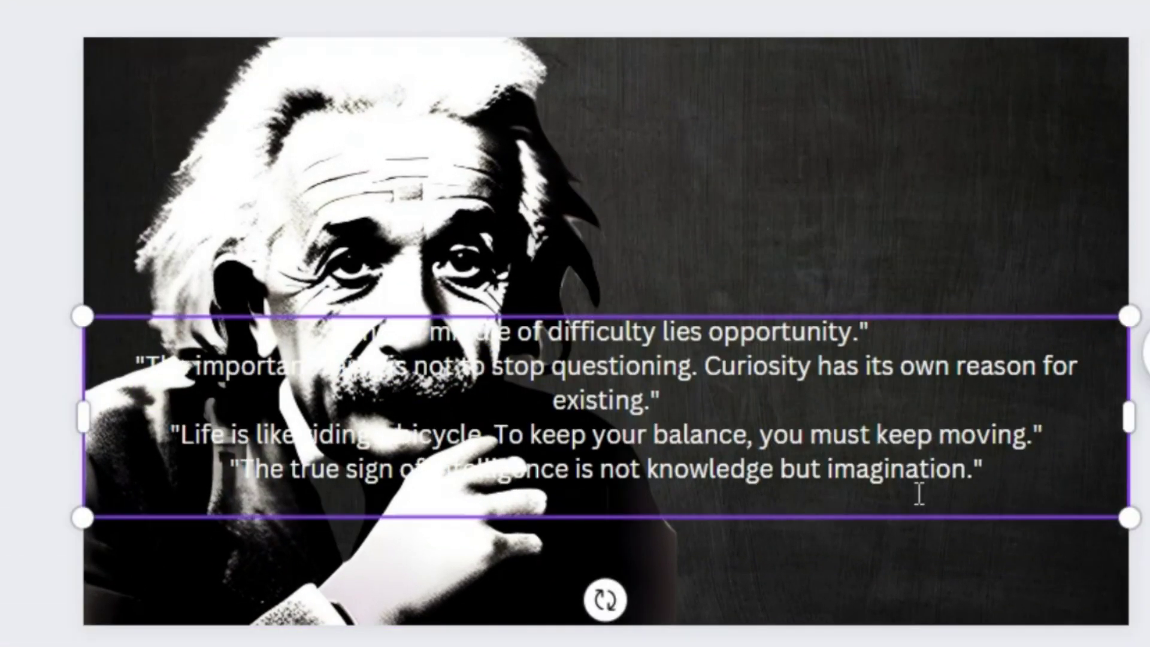
key("BackSpace")
left_click_drag(867, 364, 661, 364)
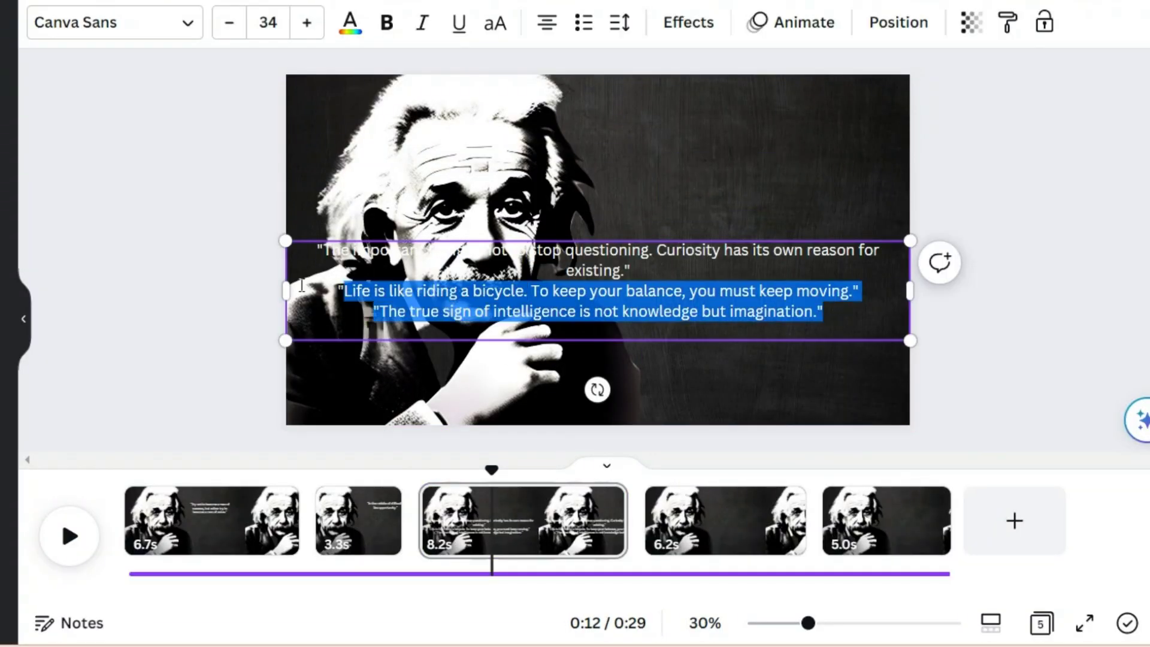
key("BackSpace")
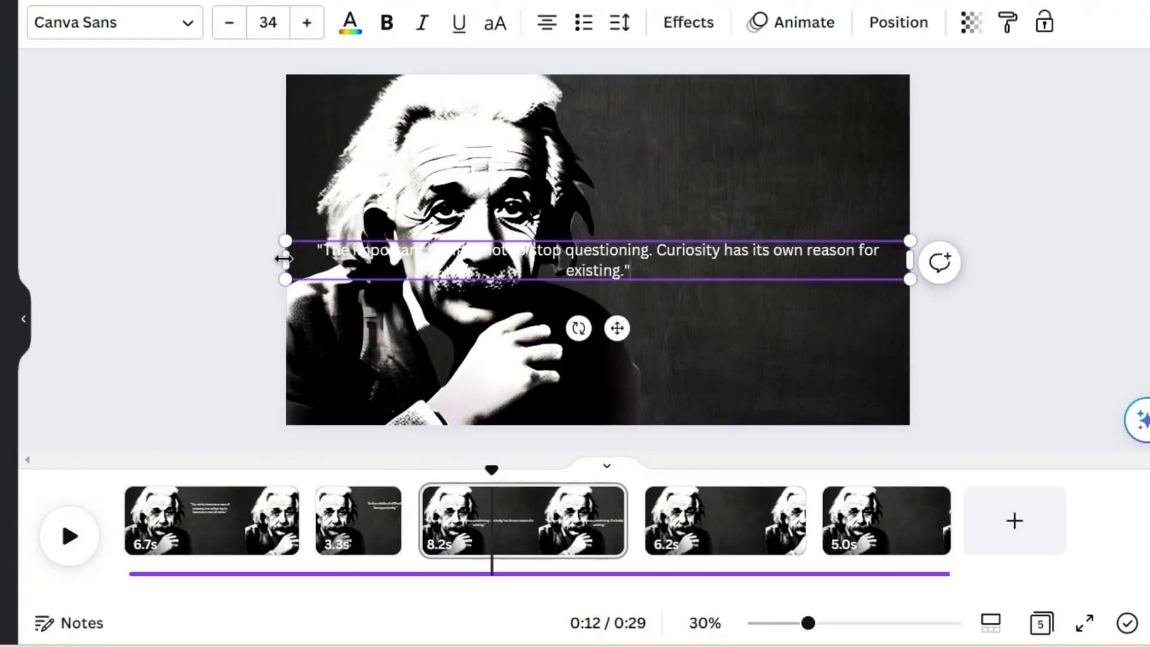
left_click_drag(283, 258, 605, 258)
Keep one quote on page 4, paste page 5's quote, and narrow and reposition both boxes.
left_click(726, 520)
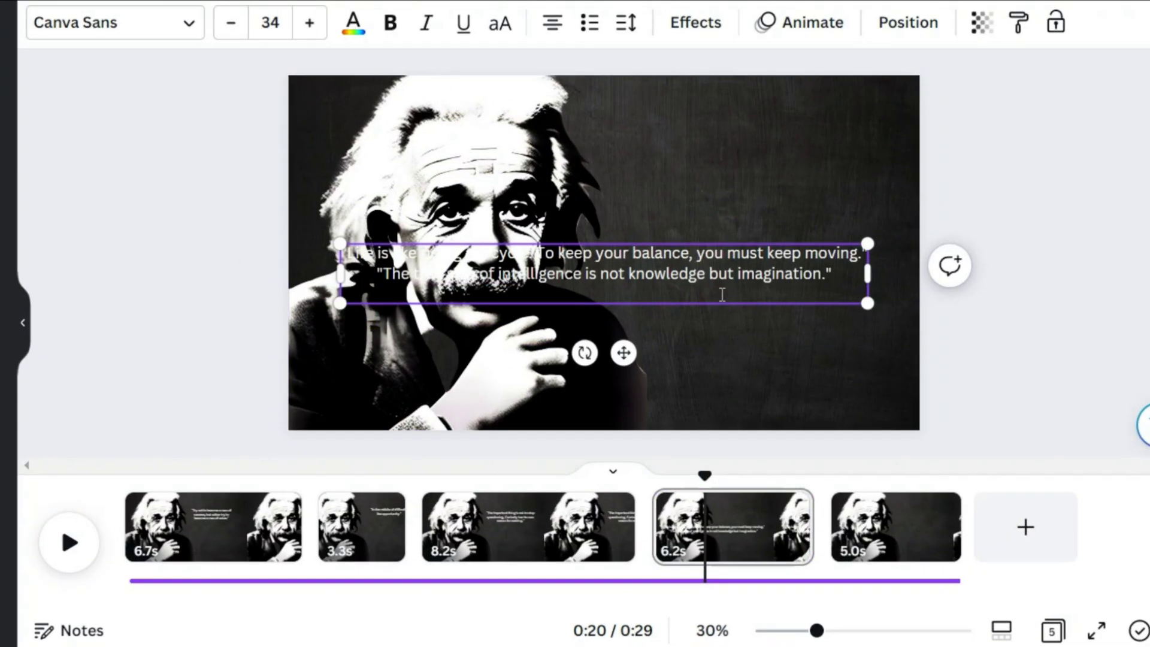
key("BackSpace")
left_click_drag(927, 272, 818, 302)
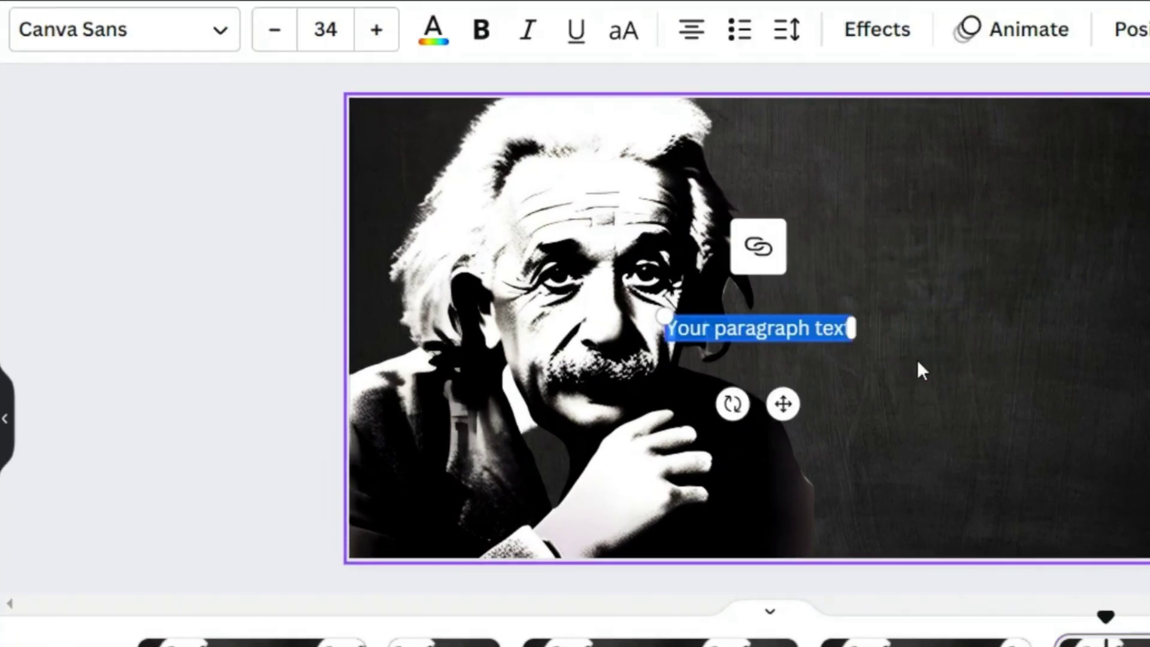
type("\"The true sign of intelligence is not knowledge but imagination.\"")
left_click_drag(1068, 326, 743, 327)
left_click_drag(621, 459, 982, 357)
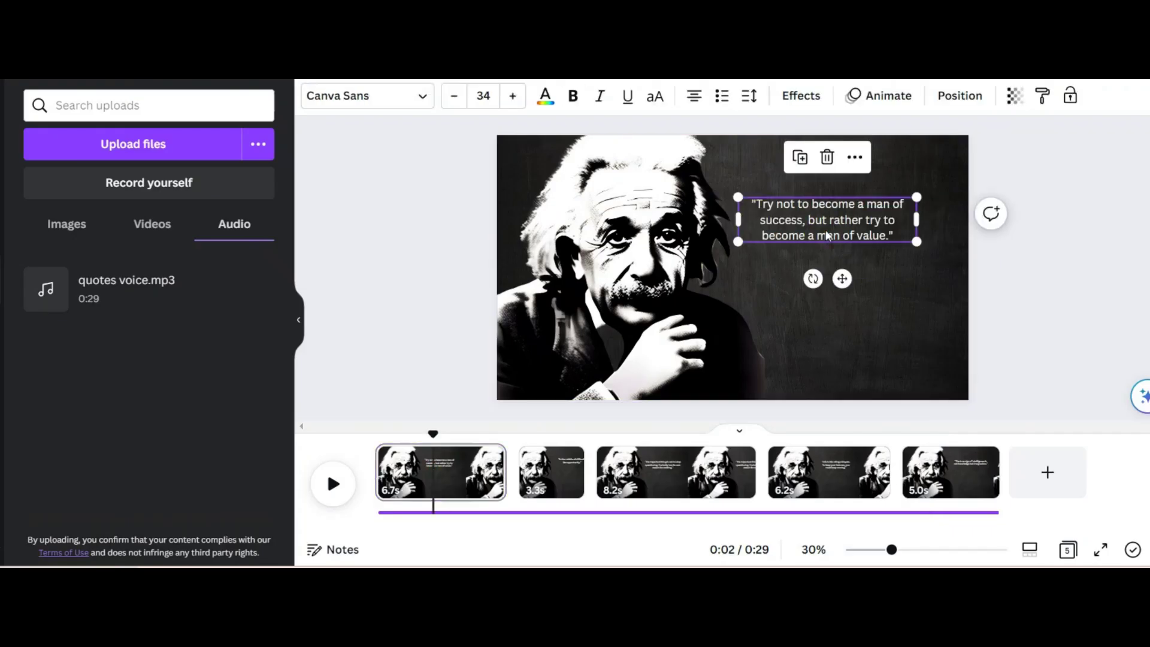
Set page 1's quote in Belleza at size 50.
left_click(359, 93)
left_click(47, 406)
scroll(48, 417, "down", 4)
scroll(48, 418, "down", 3)
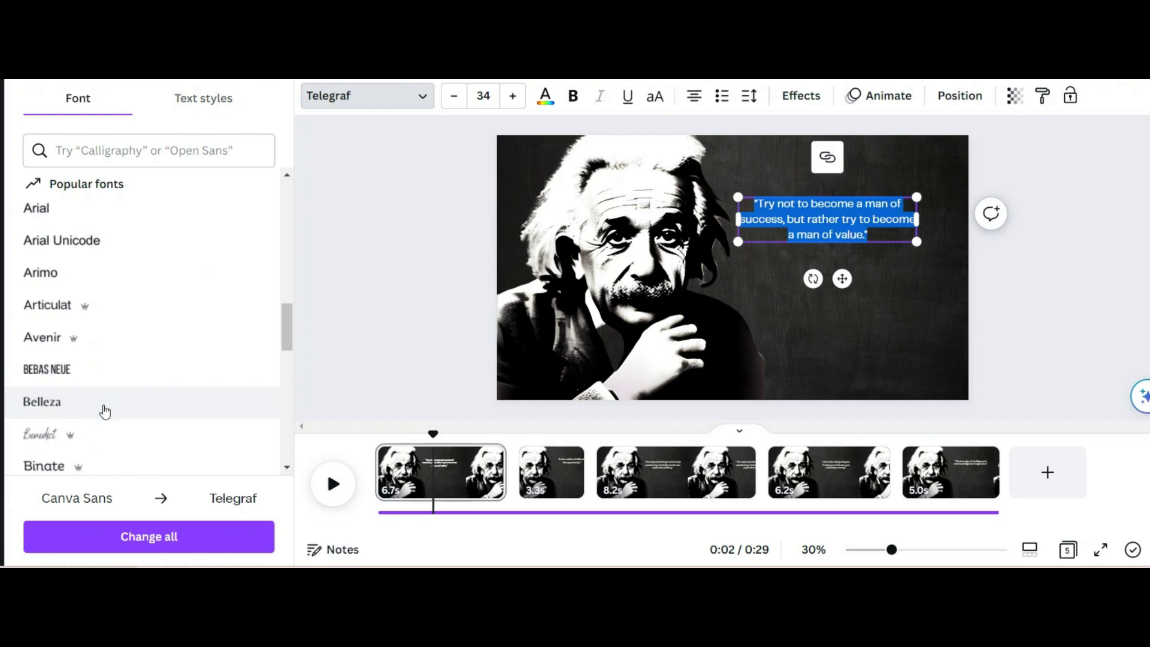
left_click(102, 405)
left_click(512, 96)
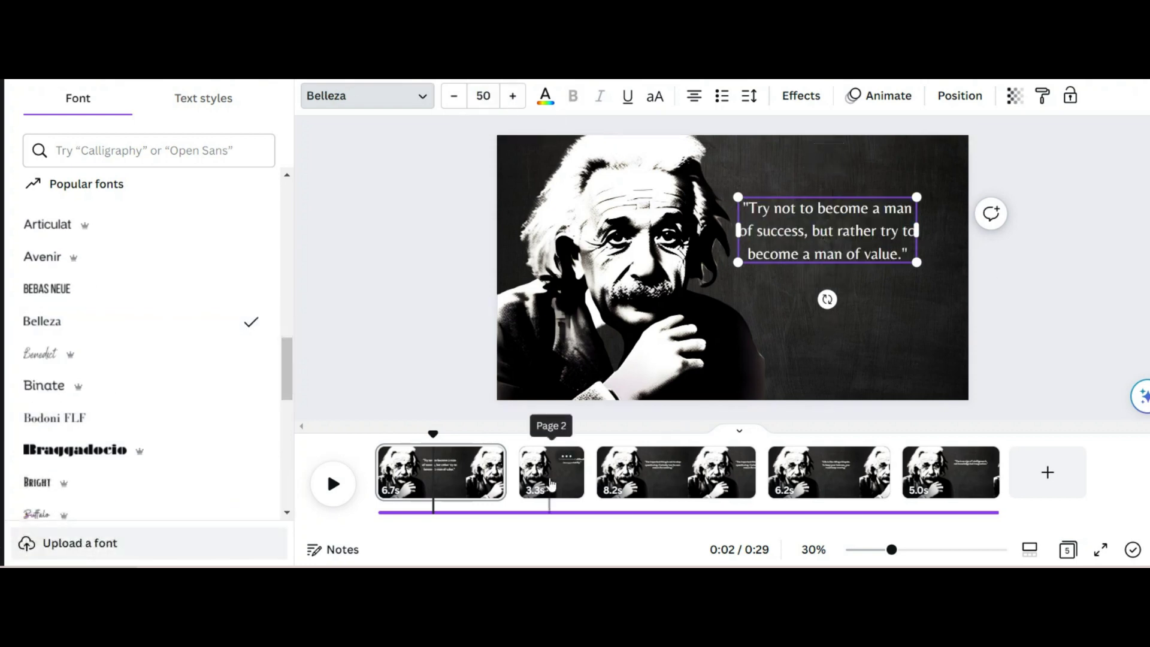
Apply the Belleza font to the quotes on pages 2 and 3.
left_click(546, 473)
double_click(835, 227)
left_click(359, 96)
scroll(47, 443, "up", 2)
left_click(43, 438)
left_click(675, 473)
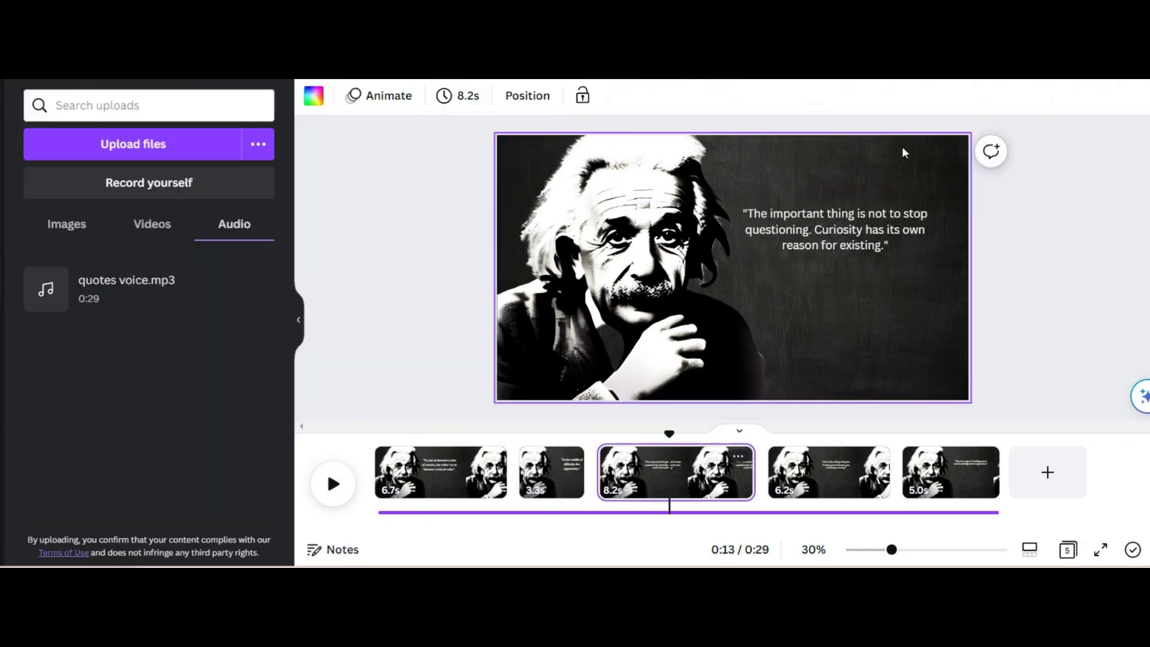
double_click(835, 251)
left_click(359, 95)
left_click(42, 390)
left_click(922, 333)
Select page 4's quote and search the fonts for 'be'.
left_click(828, 473)
double_click(843, 229)
left_click(377, 96)
scroll(164, 277, "up", 10)
left_click(132, 149)
type("be")
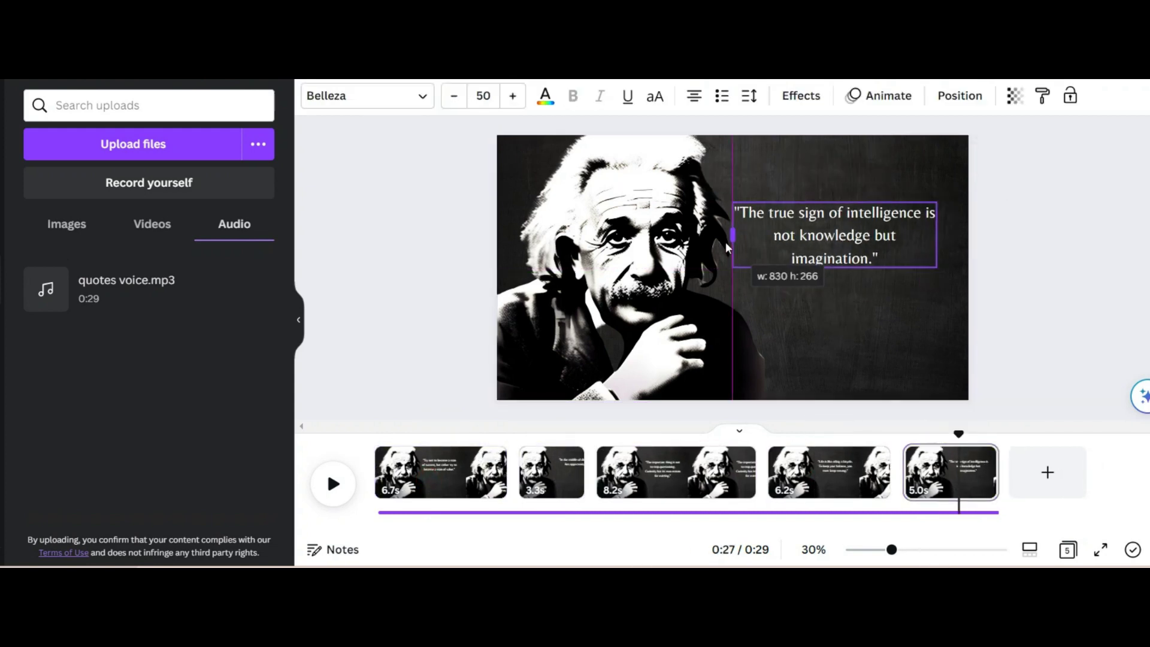
left_click(895, 354)
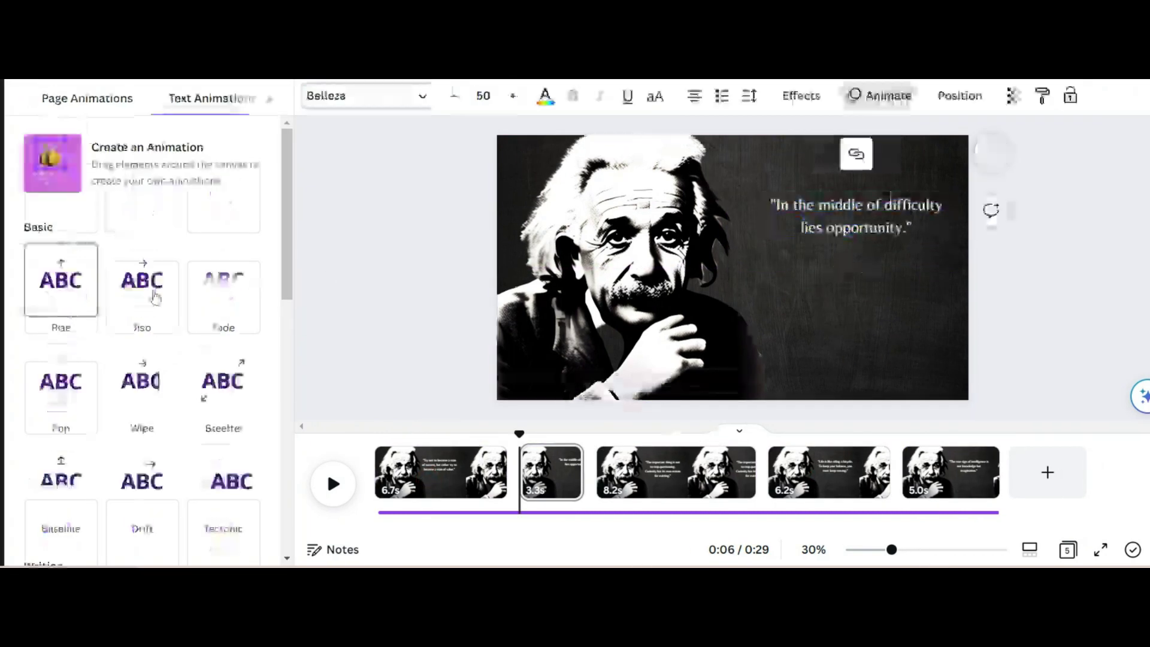
Give the quote text a Breathe animation.
scroll(180, 311, "down", 2)
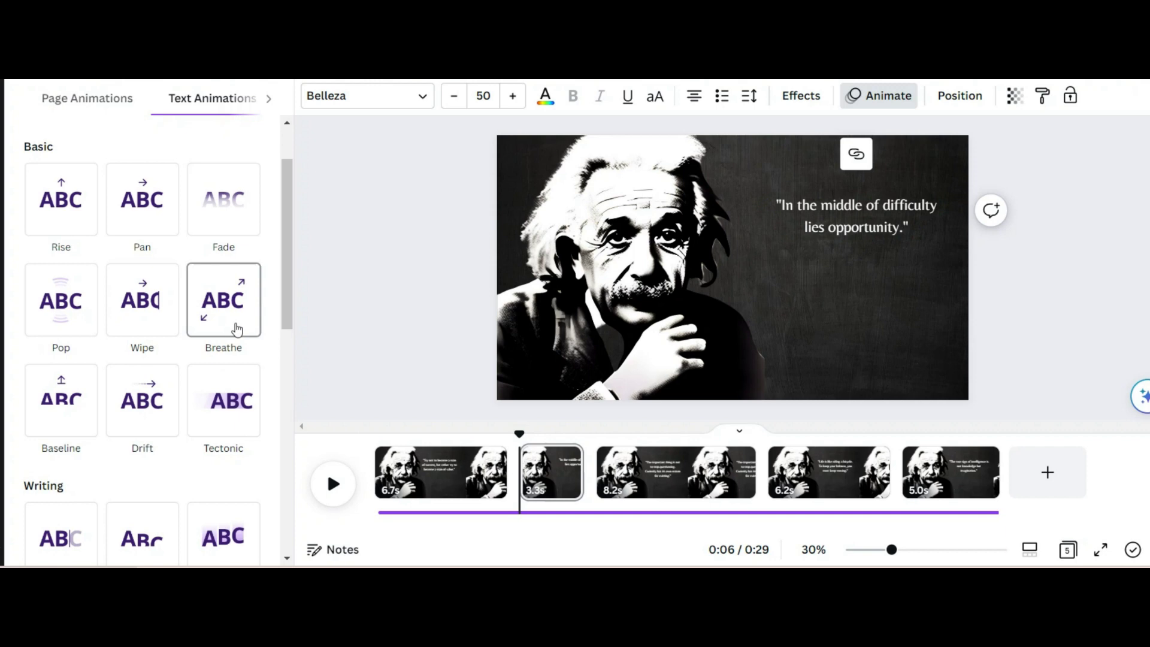
left_click(234, 326)
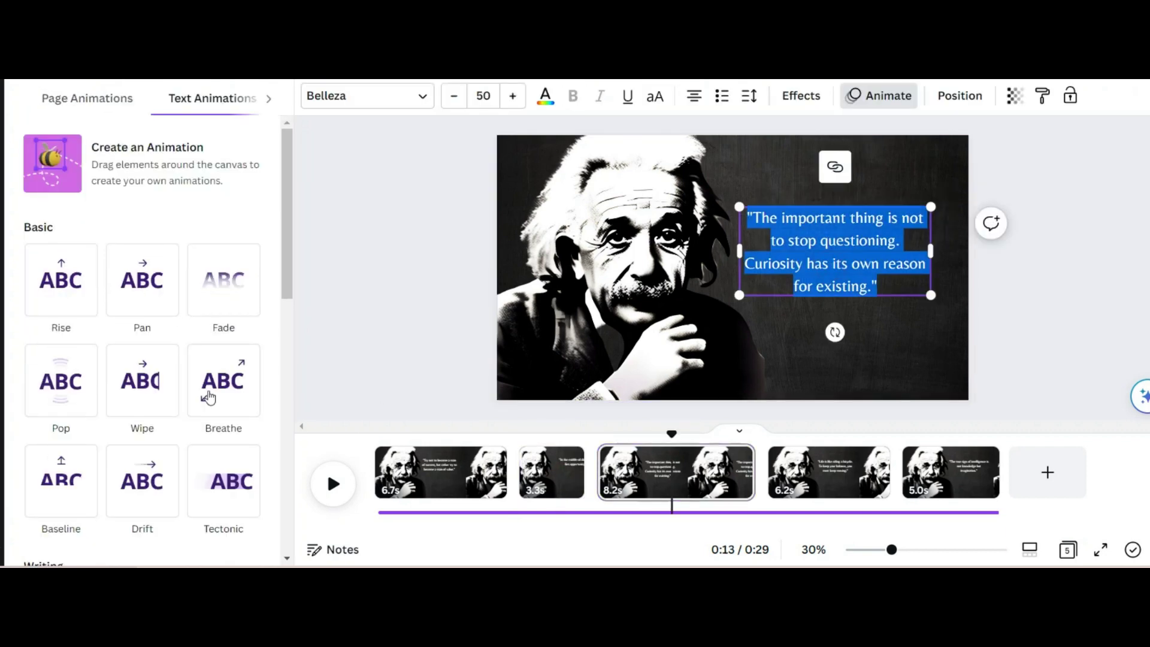
left_click(840, 485)
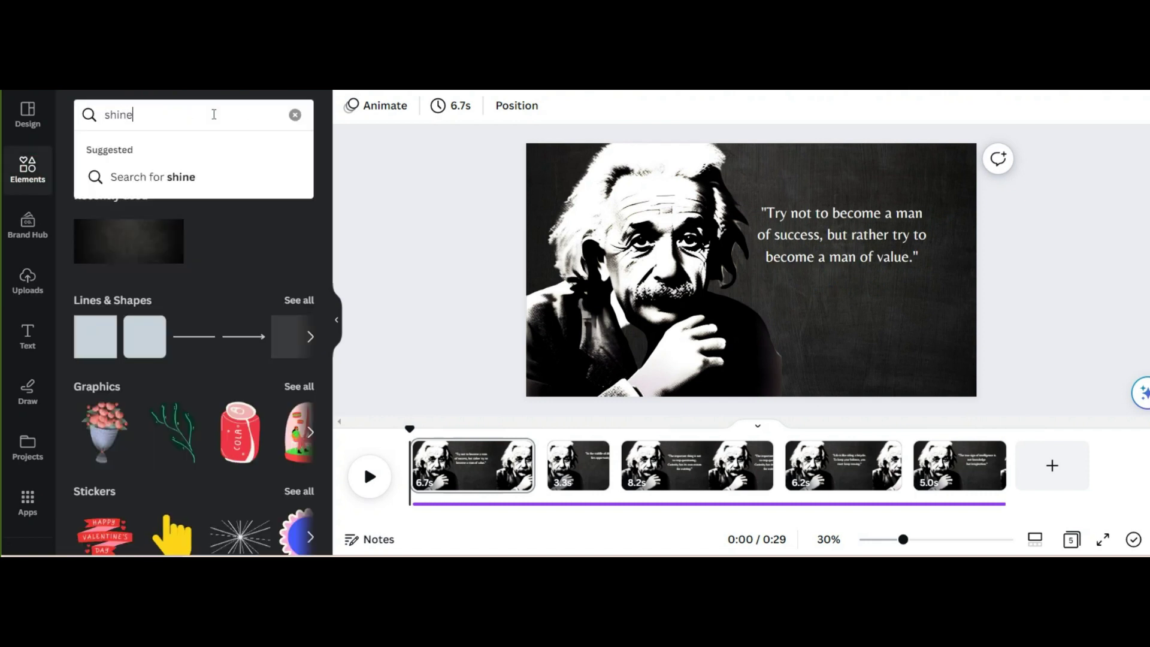
Add a 'shine' sparkle graphic to page 1 and animate it with Breathe.
key("Return")
left_click(200, 343)
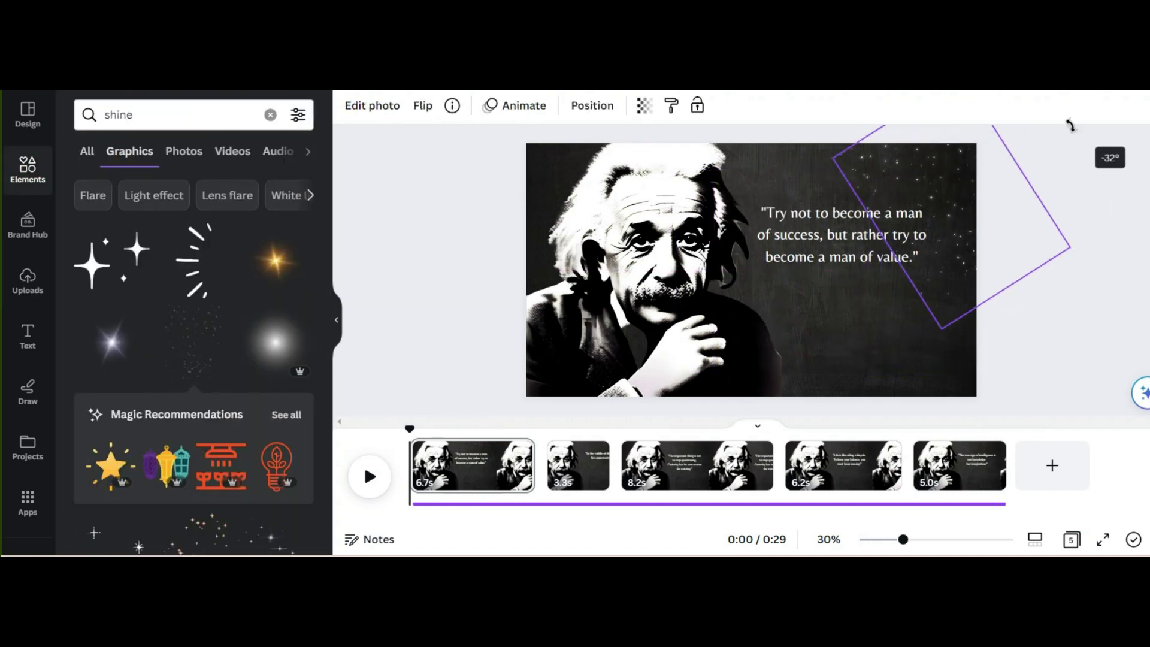
left_click(510, 108)
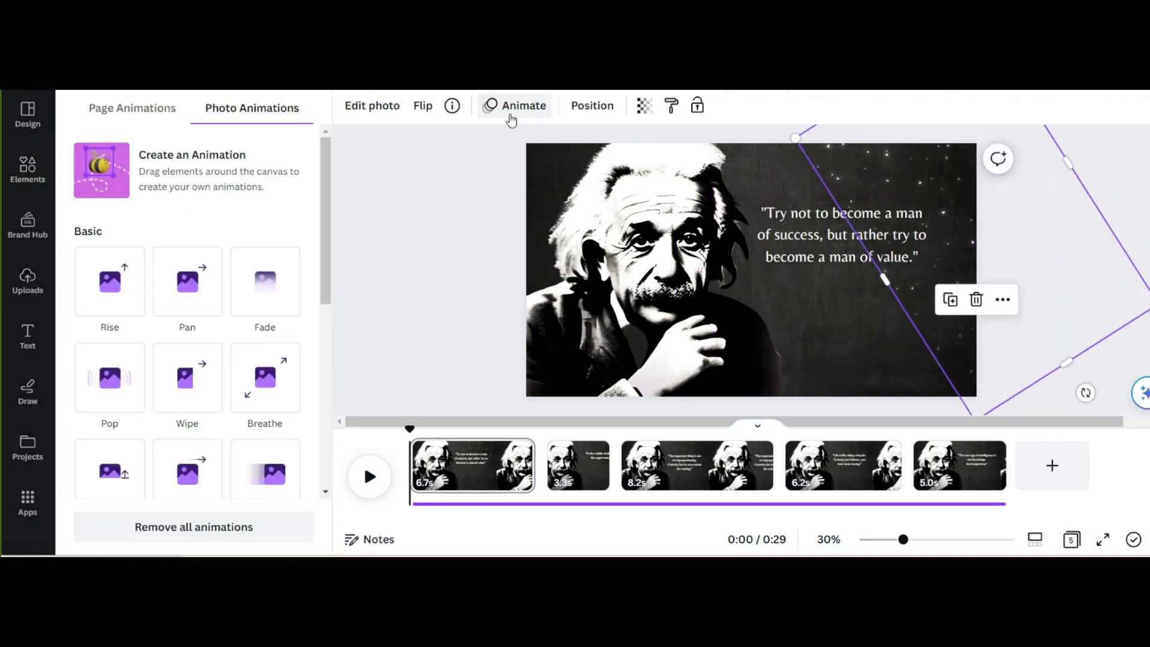
left_click(278, 392)
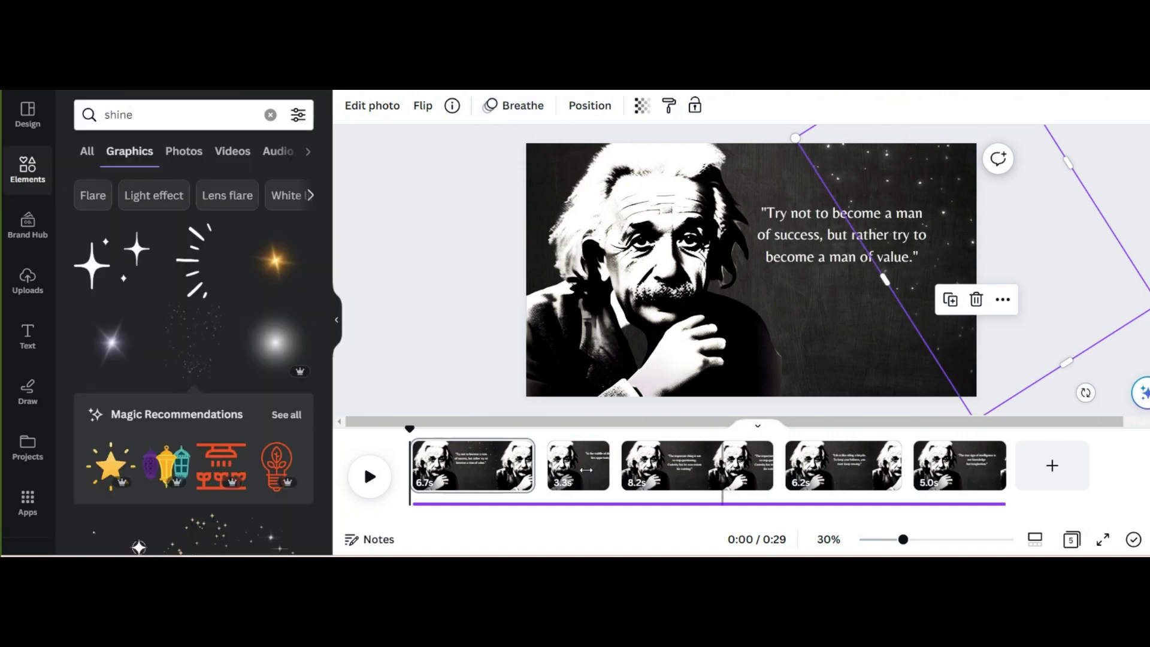
Download all five pages as the finished video.
left_click(939, 479)
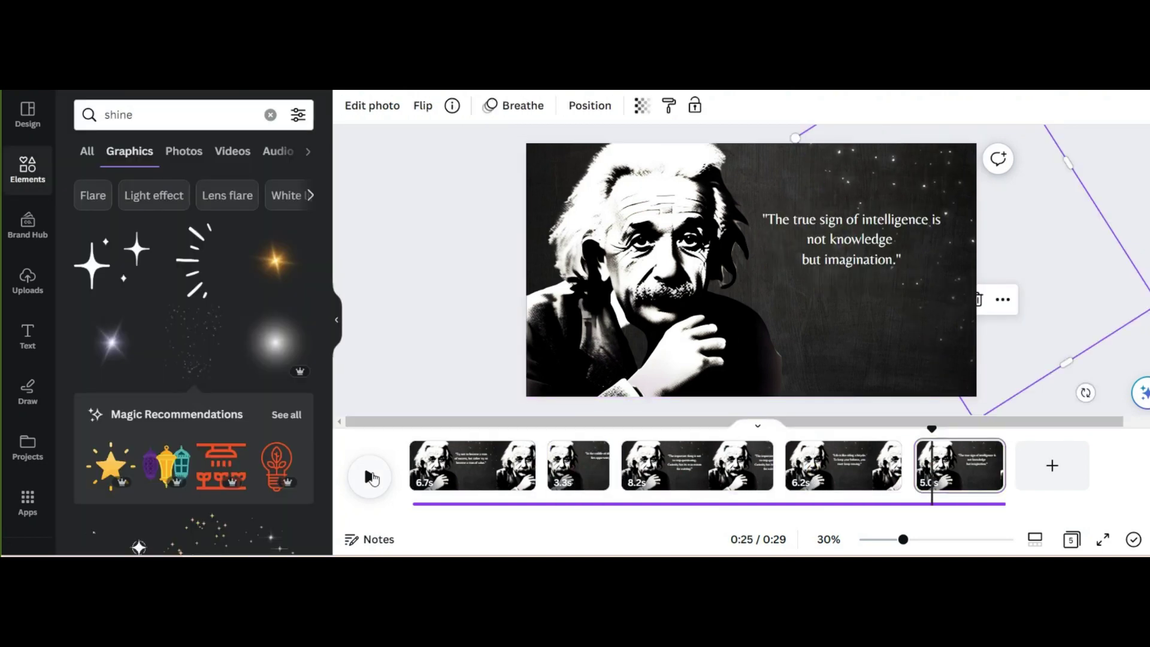
left_click(792, 242)
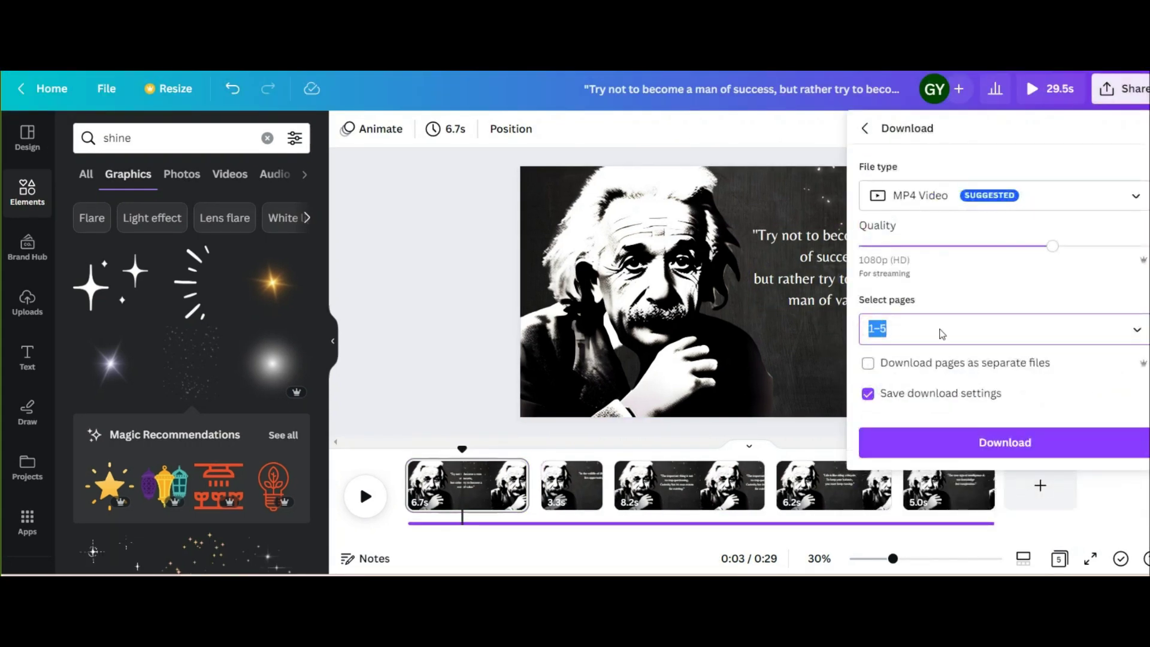
left_click(941, 334)
left_click(1003, 293)
left_click(1004, 442)
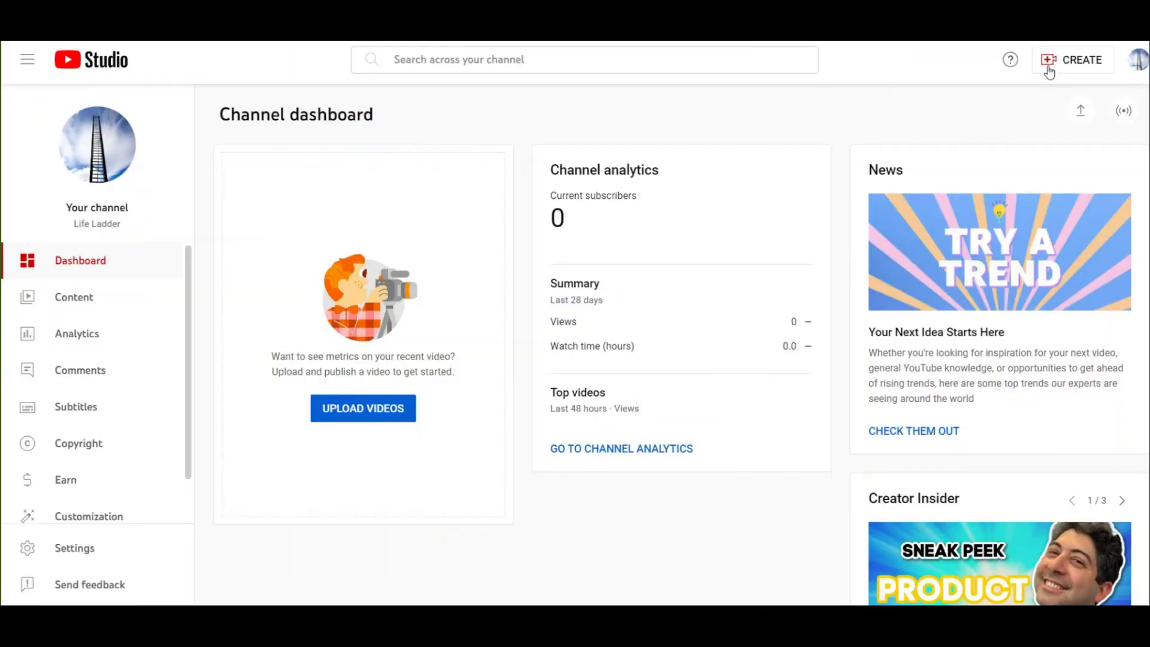
Upload the downloaded Einstein video in YouTube Studio, then draft a ChatGPT prompt for five titles.
left_click(1040, 90)
left_click_drag(592, 257, 593, 259)
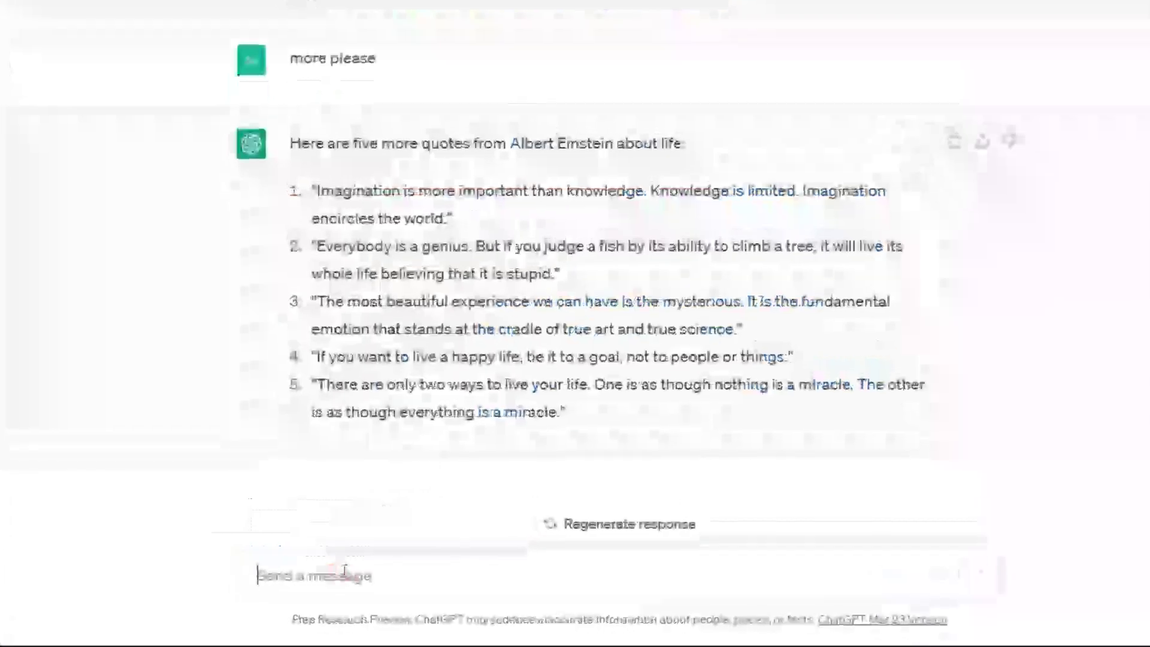
type("tell me 5 youtube title")
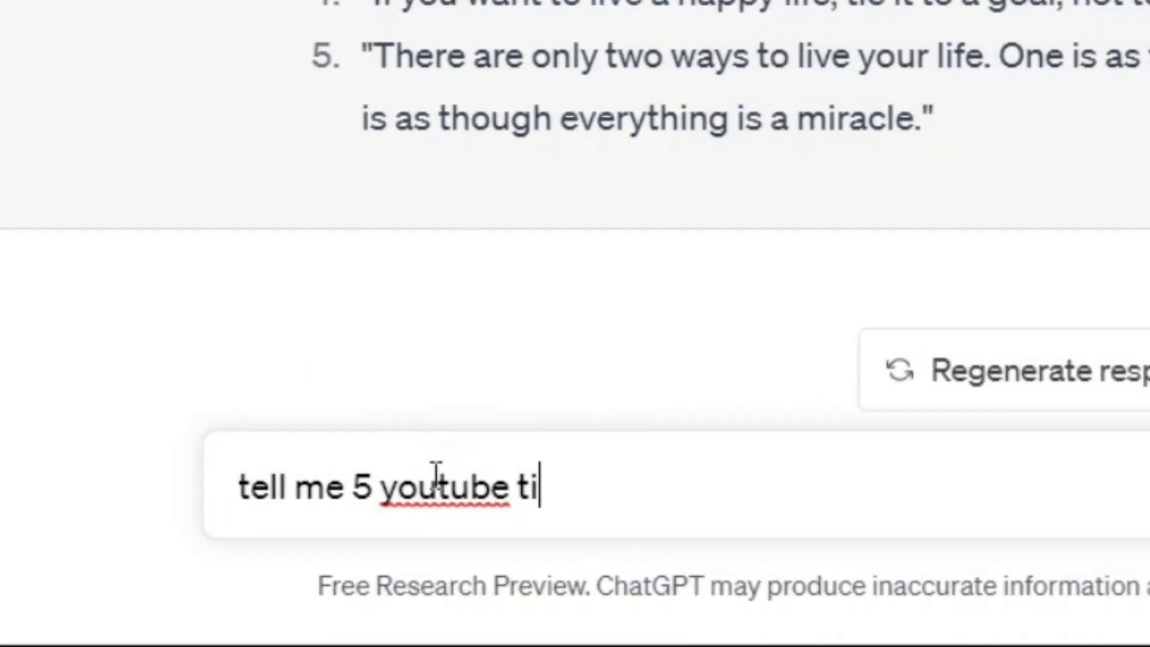
type(" about quotes above from Albert Einstein.")
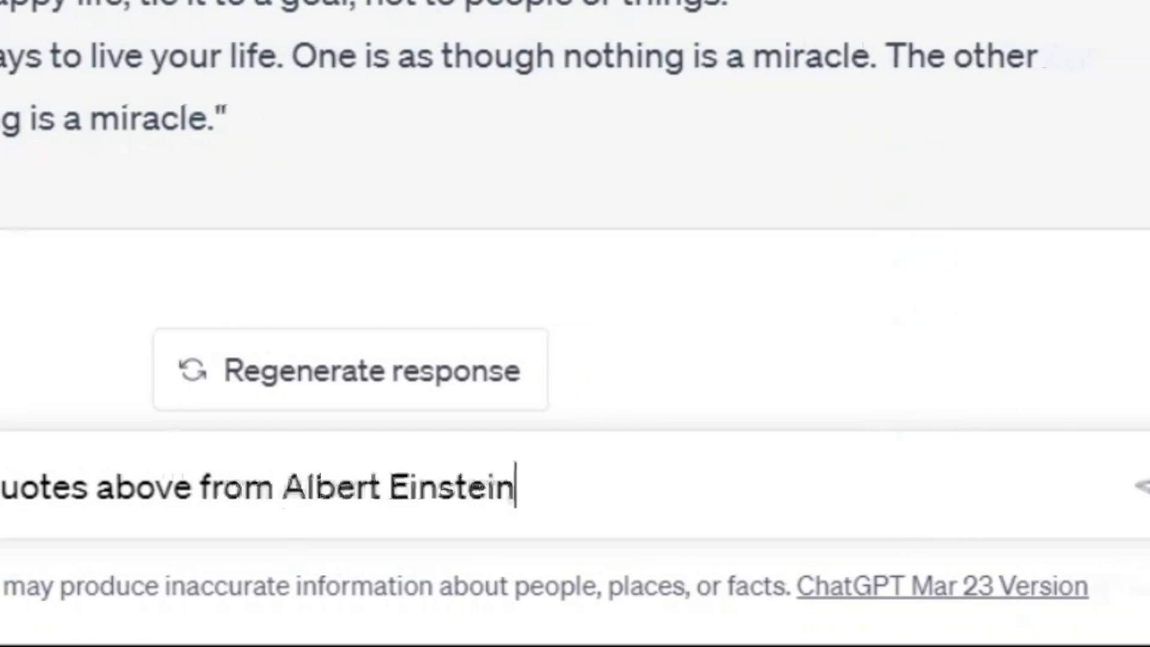
Send the five-title request to ChatGPT, then ask for a short description paragraph of the video.
key("Return")
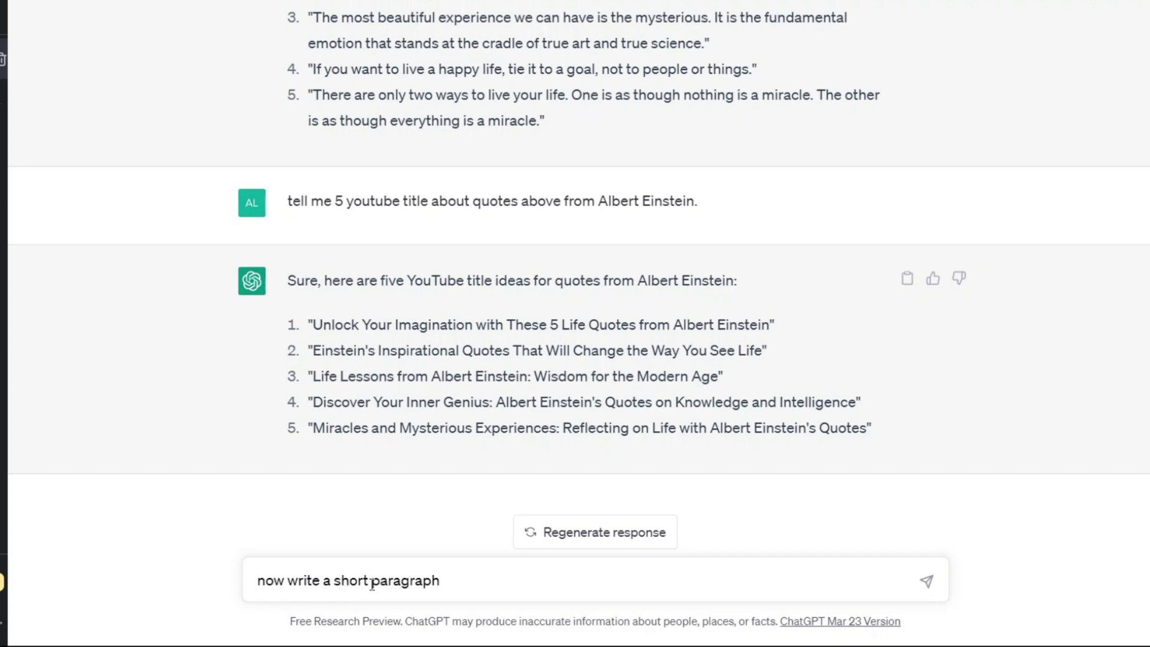
type("video.")
key("Return")
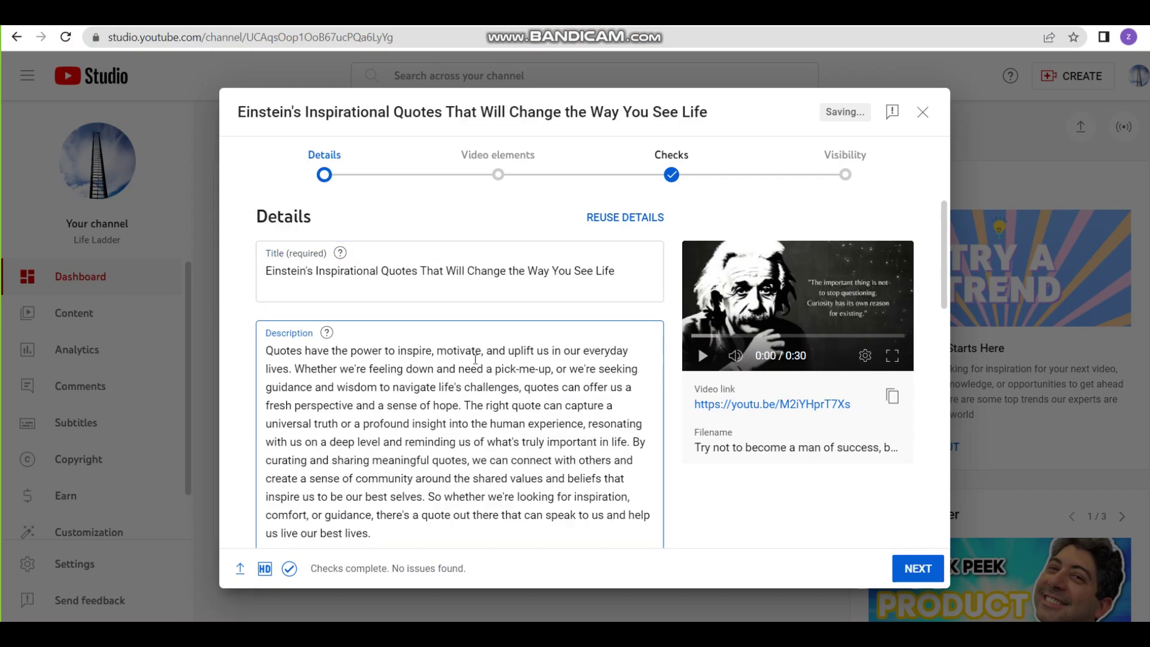
Make the last line of page 4's quote yellow.
scroll(460, 383, "down", 2)
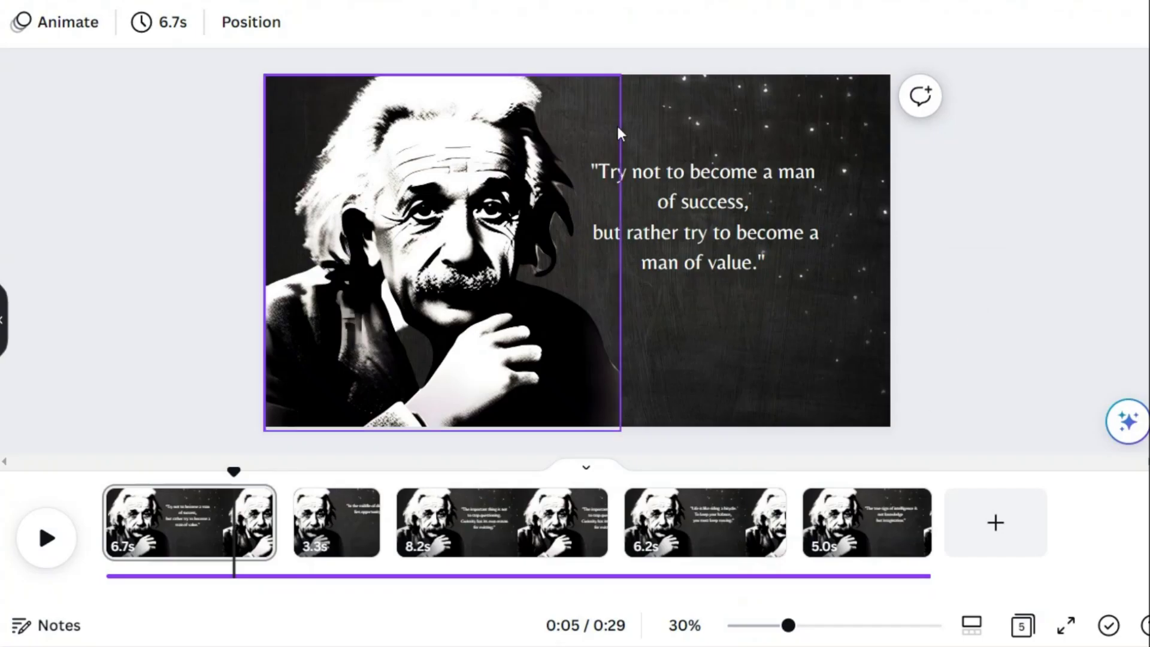
left_click(675, 530)
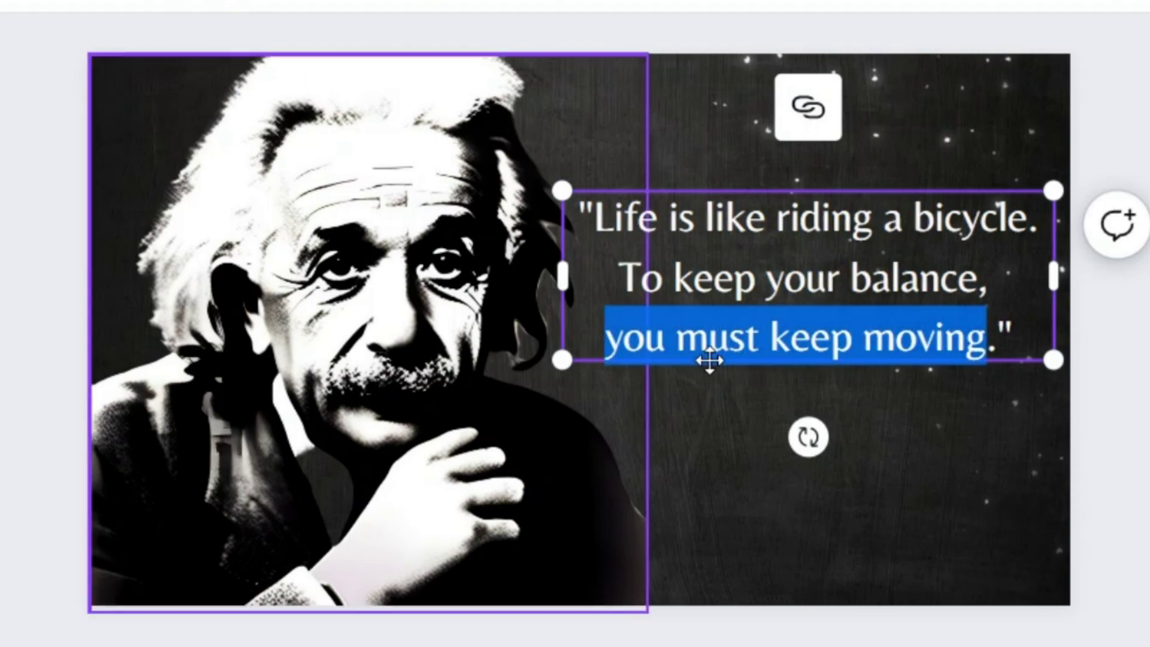
left_click(689, 333)
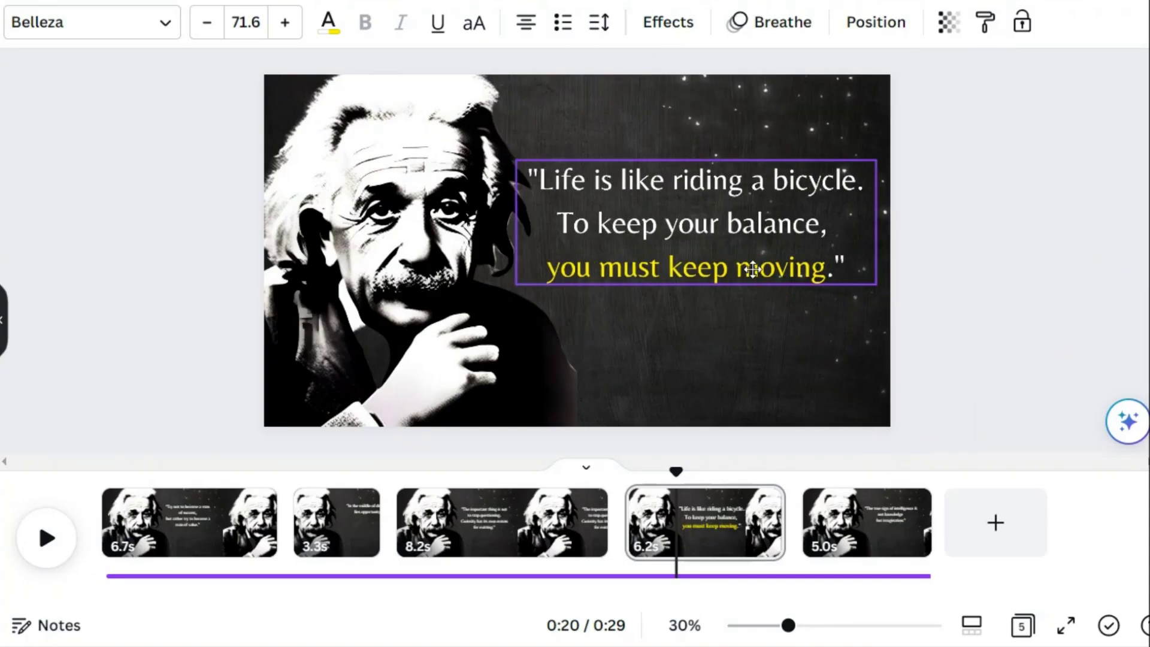
left_click(973, 197)
Set the download file type to PNG.
left_click(1087, 26)
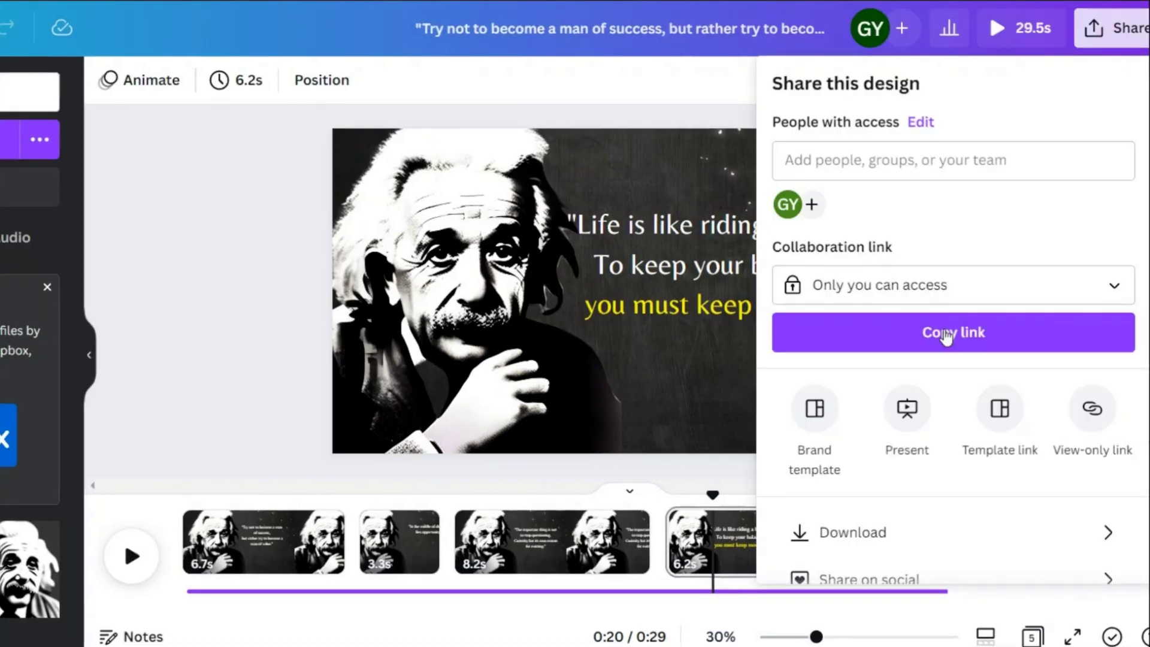
left_click(850, 531)
left_click(950, 169)
left_click(803, 300)
Limit the download to Page 4 only, leaving out pages 1, 2, 3 and 5.
left_click(950, 403)
scroll(842, 259, "down", 3)
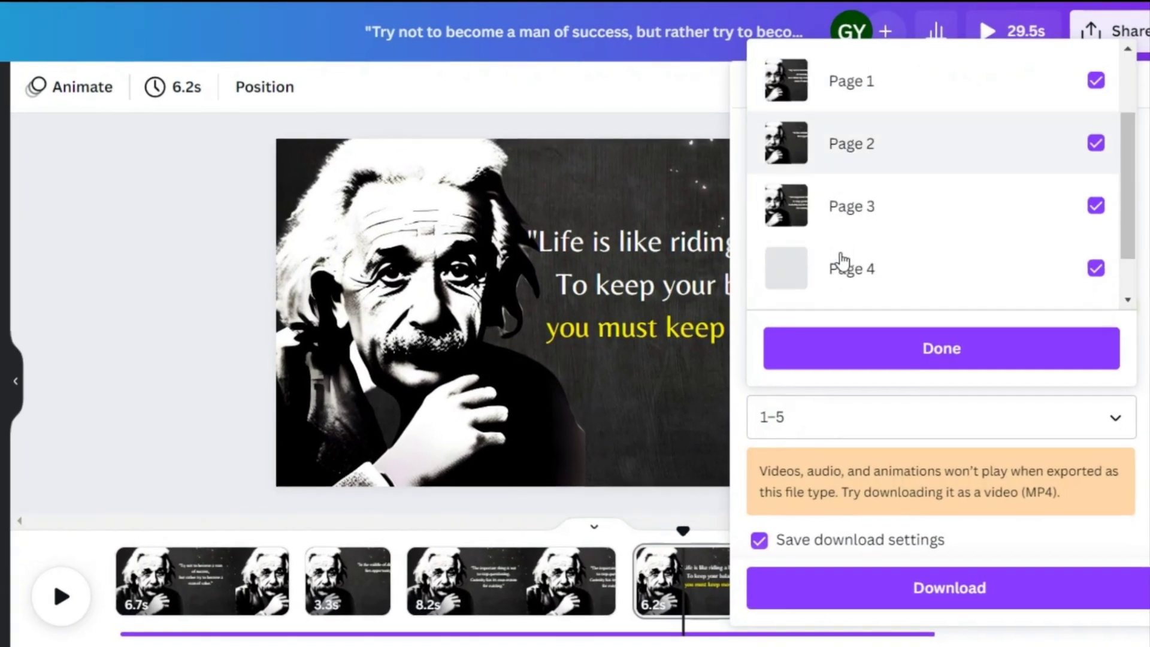
left_click(893, 226)
left_click(898, 213)
left_click(899, 277)
left_click(978, 164)
scroll(978, 164, "up", 2)
left_click(982, 129)
left_click(990, 184)
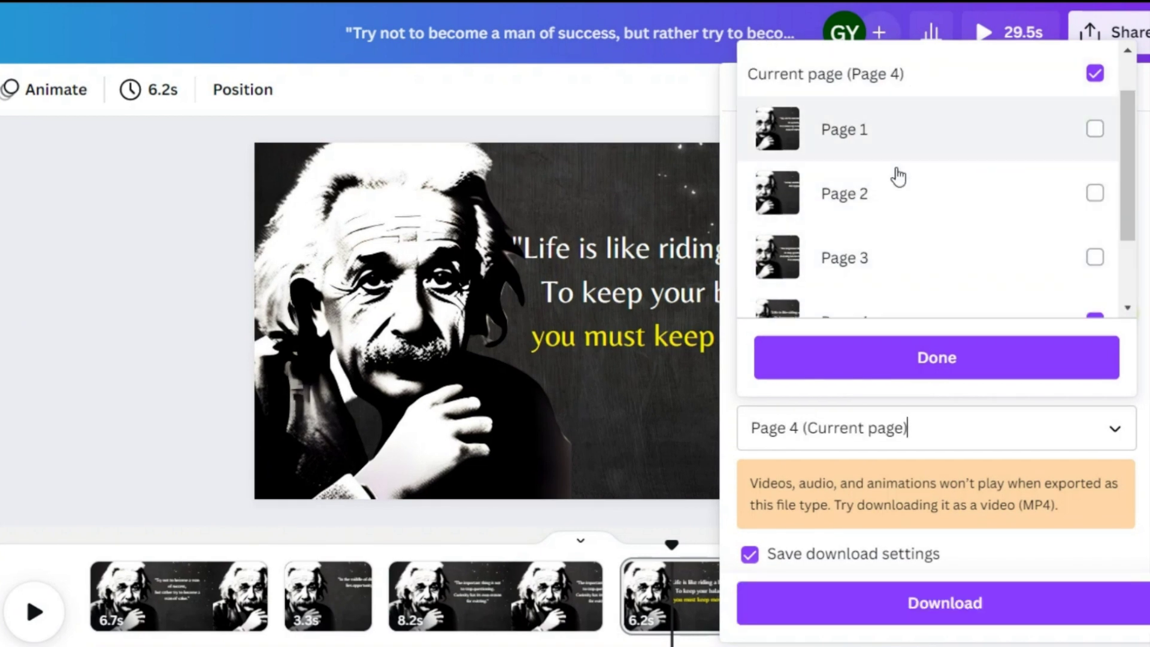